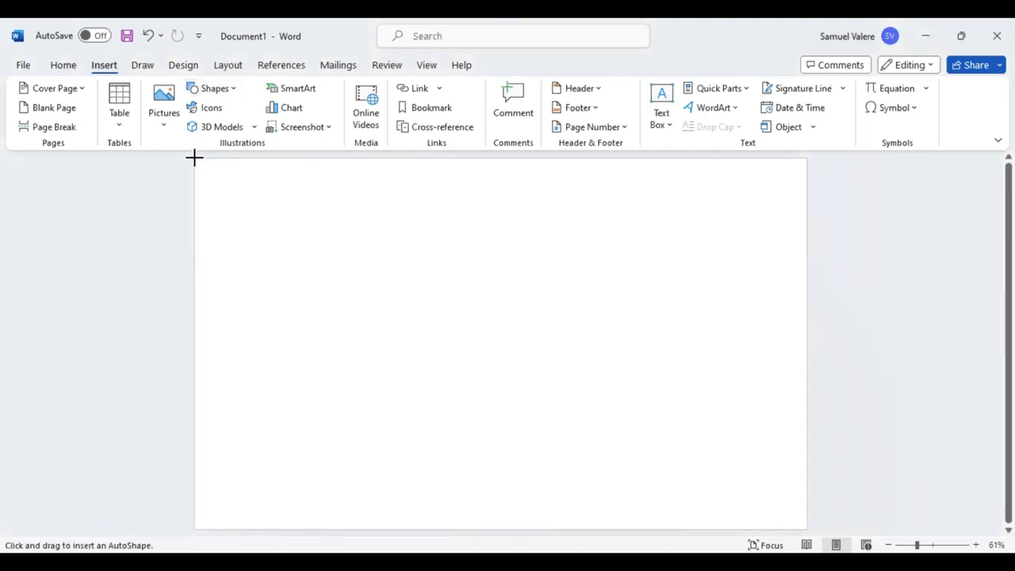
Drag the rectangle from the page's top-left corner to its bottom-right corner to cover it.
left_click_drag(194, 157, 833, 532)
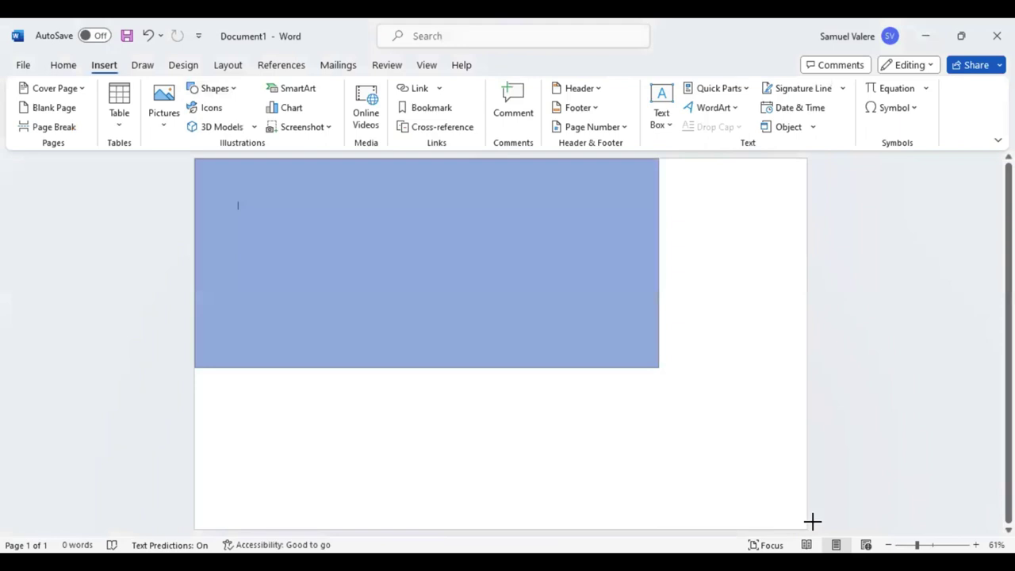
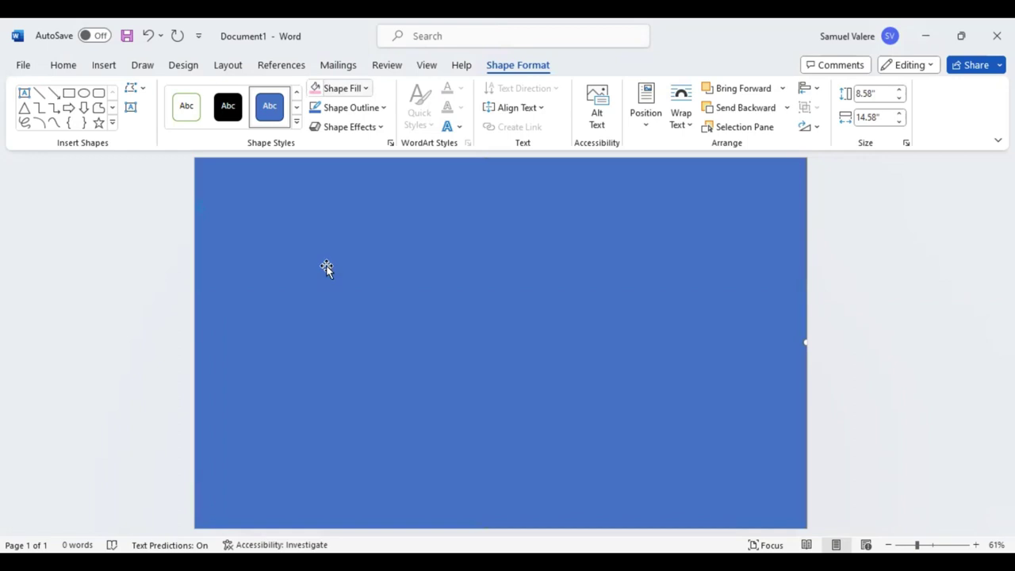
Fill the page-covering rectangle pink and choose the Rectangle shape.
key("ctrl+z")
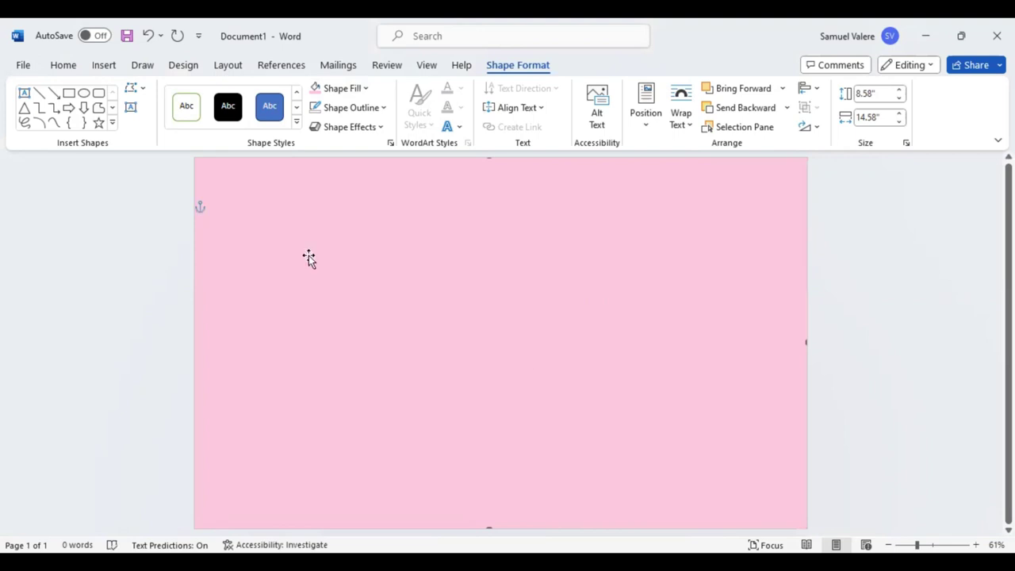
left_click(69, 93)
Draw a band across the top and align it flush with the page's top and side edges.
left_click_drag(198, 173, 855, 252)
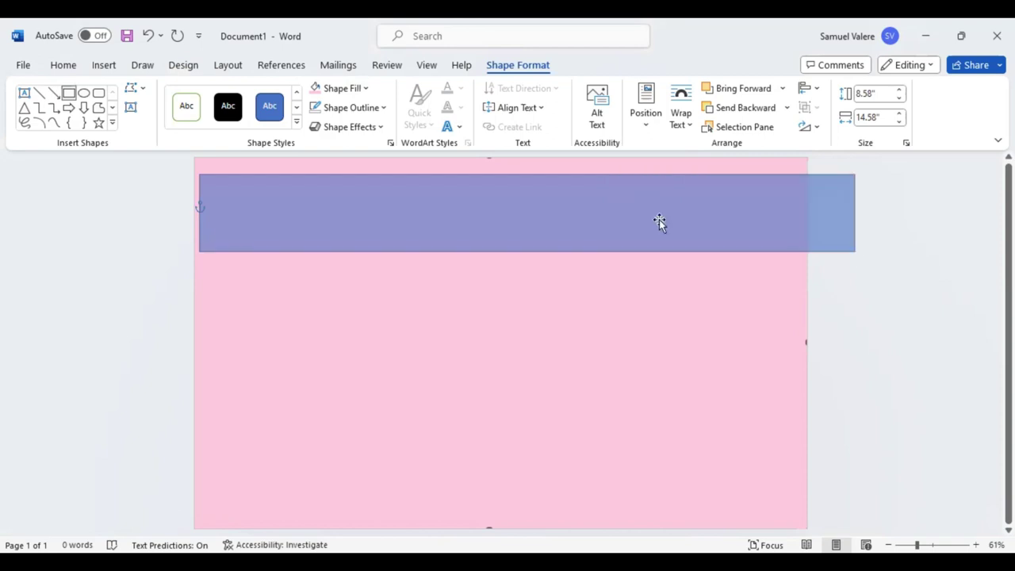
left_click_drag(659, 222, 602, 221)
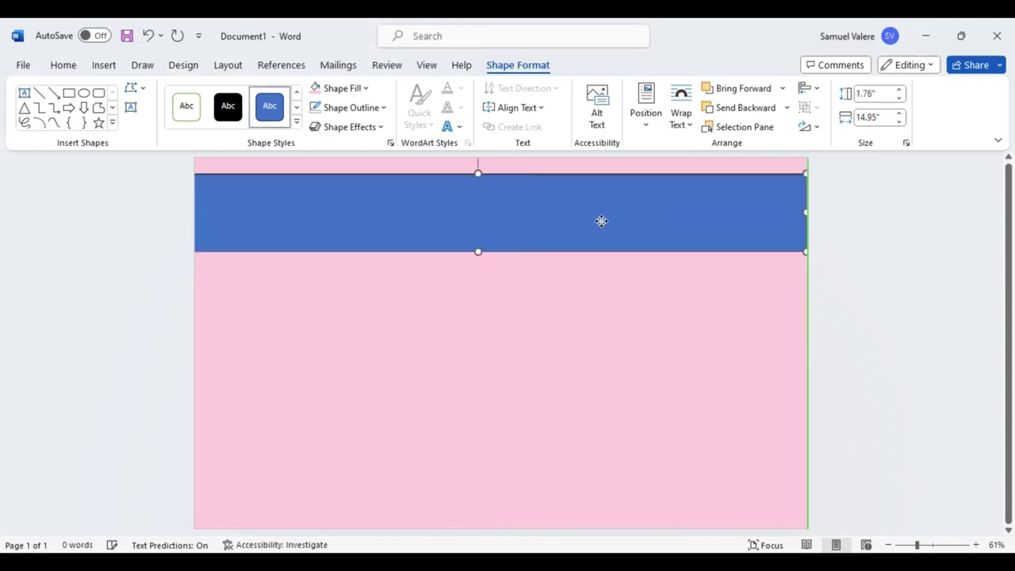
key("Right")
key("Right")
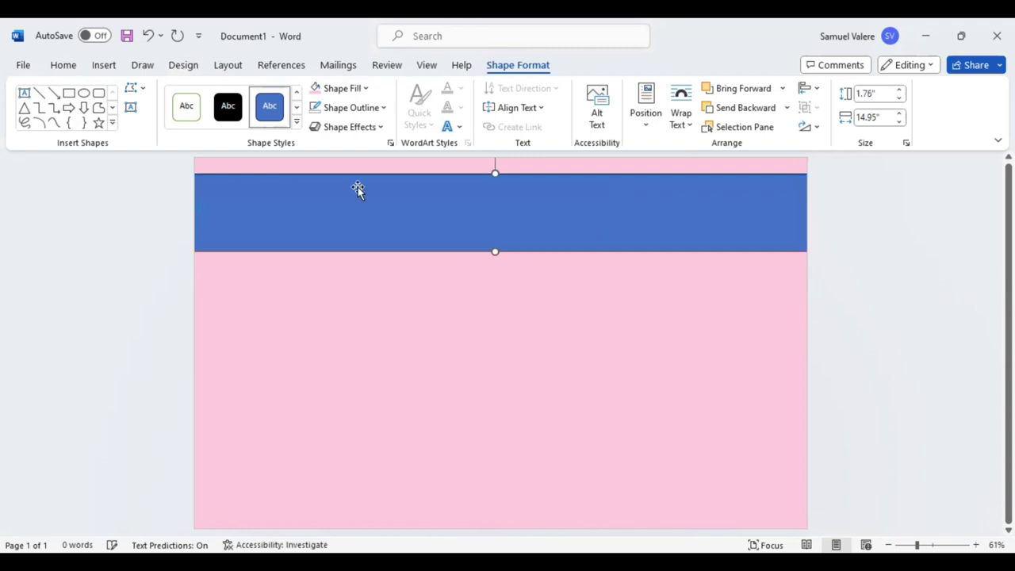
key("Up")
key("Up")
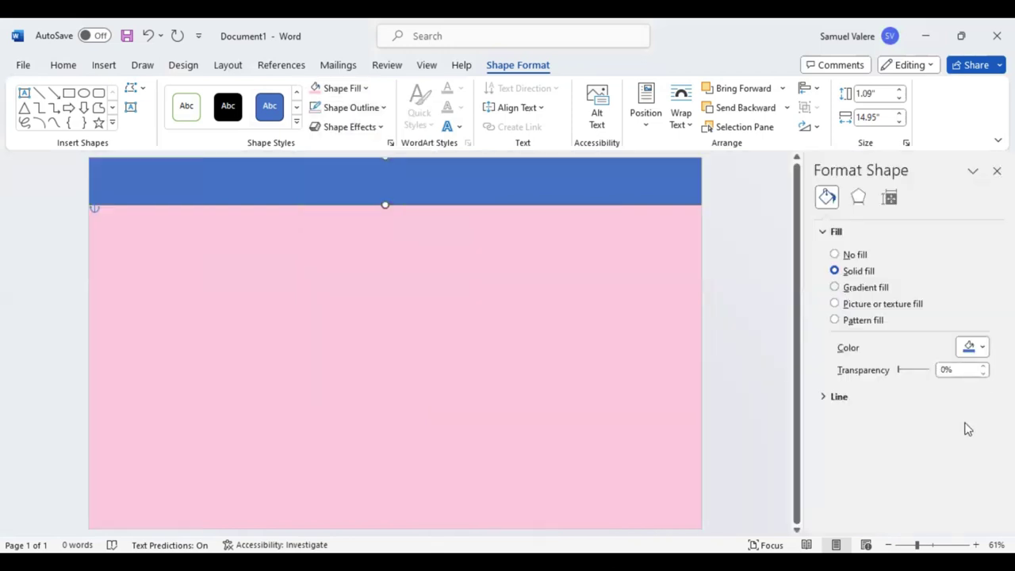
Switch the band's fill to a linear gradient running horizontally at 0°.
left_click(835, 287)
left_click(975, 392)
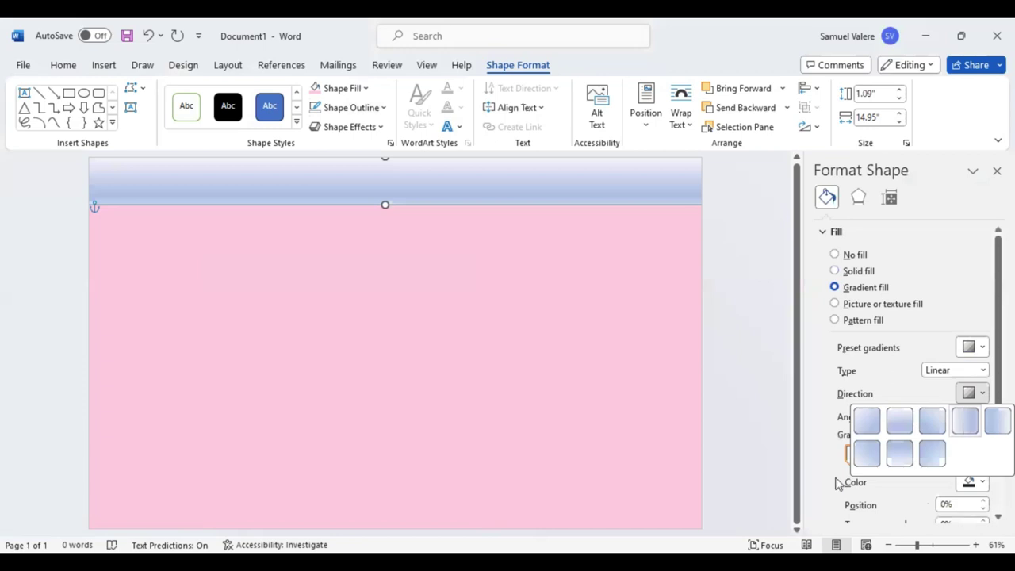
left_click(899, 452)
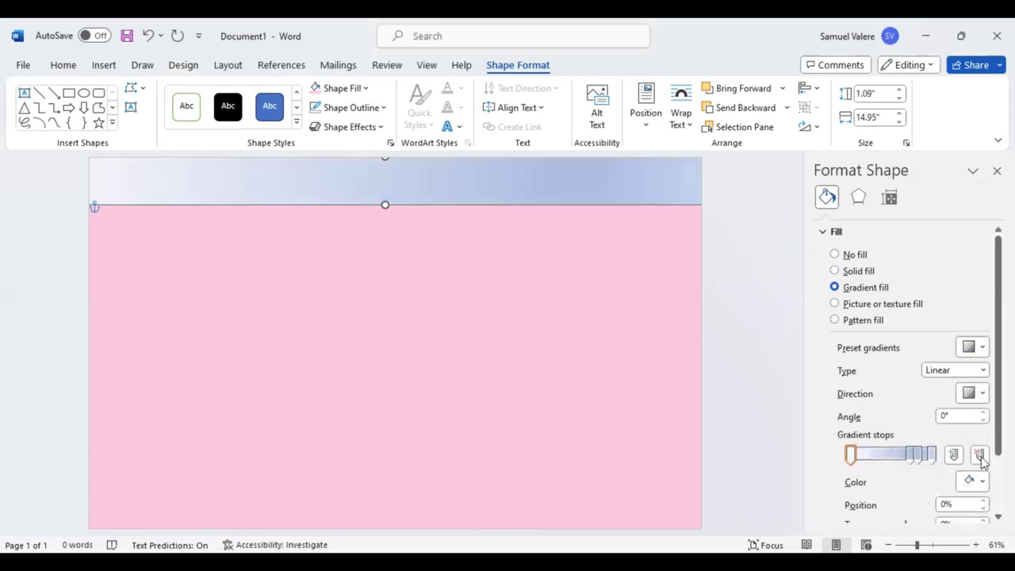
Cut the gradient to three stops with a new middle stop at 50%, and make the first stop lavender.
left_click(910, 456)
left_click(980, 455)
left_click(980, 455)
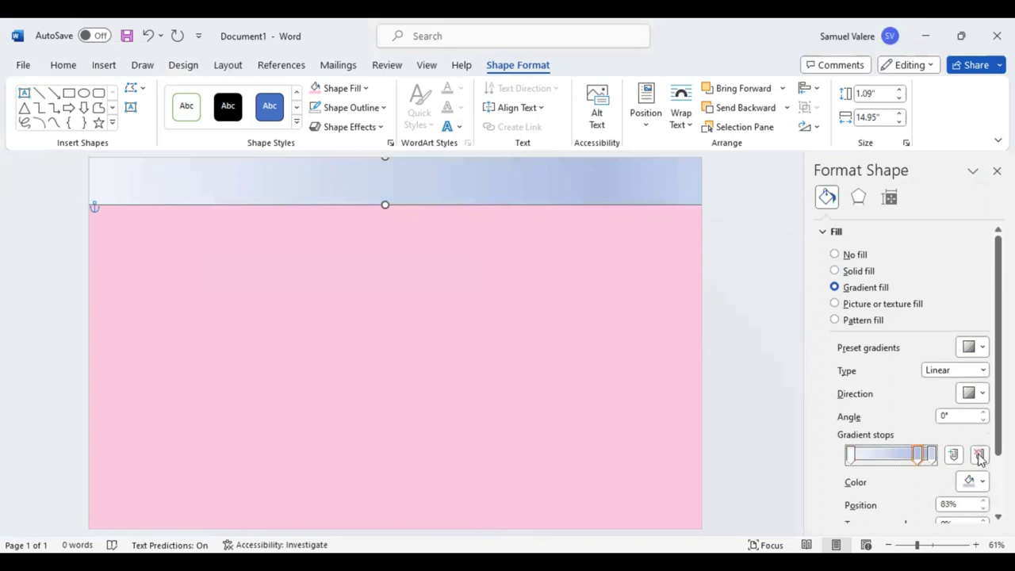
left_click(893, 454)
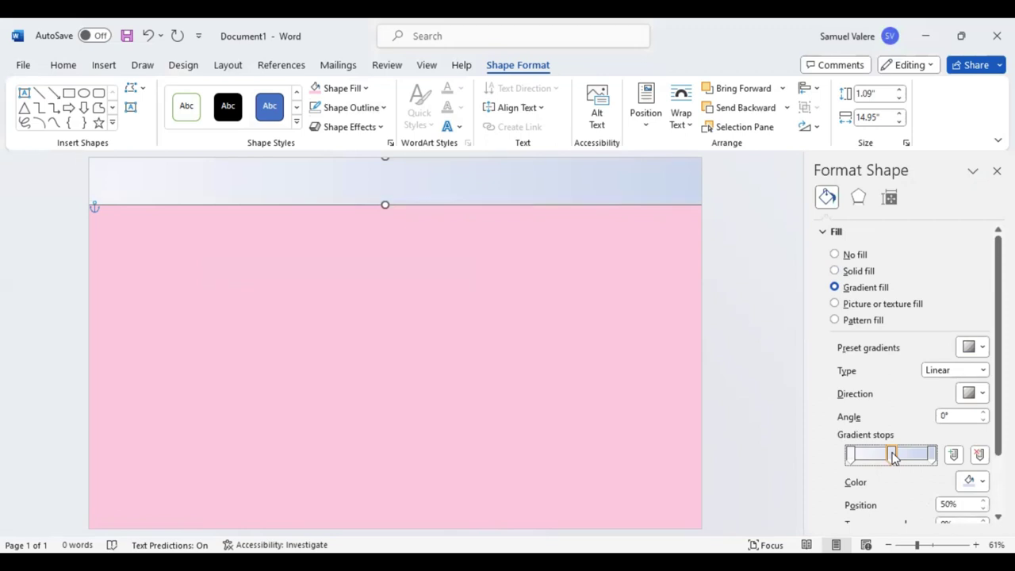
left_click(851, 457)
left_click(982, 481)
left_click(985, 482)
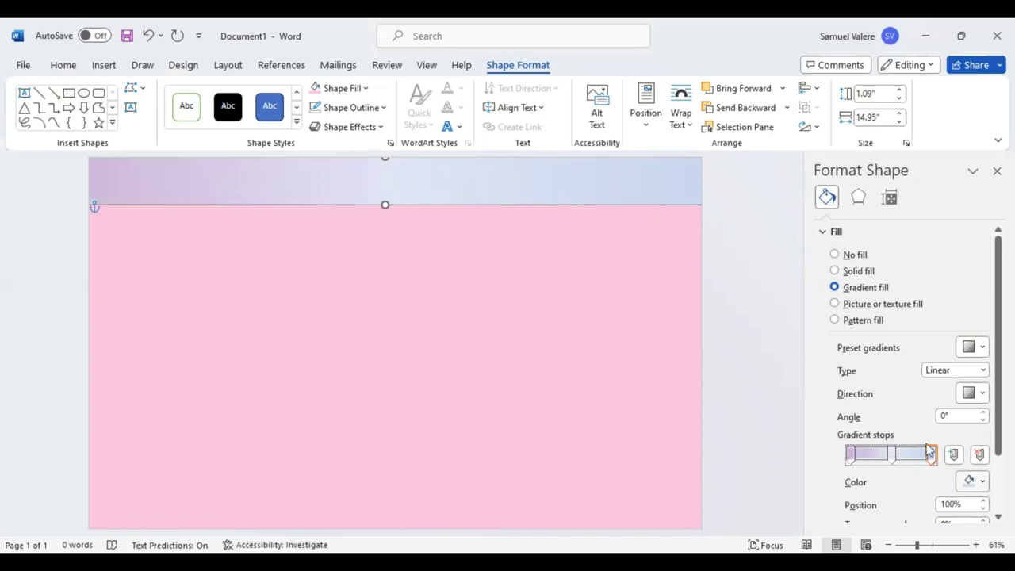
Make the middle gradient stop pink.
left_click(891, 453)
left_click(975, 481)
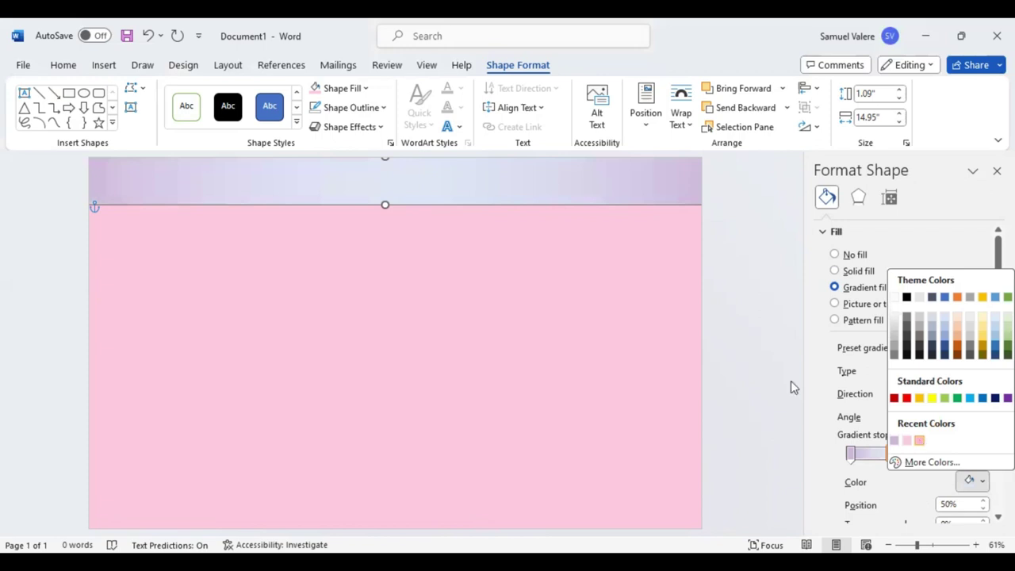
left_click(847, 438)
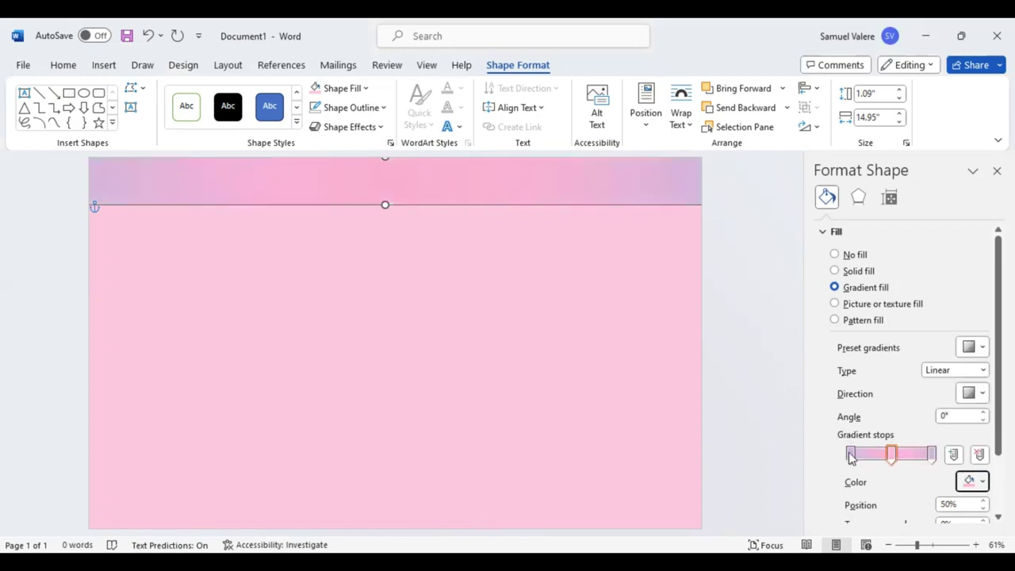
Move the first gradient stop to about 10% and the last stop to 89%.
left_click_drag(854, 457, 859, 455)
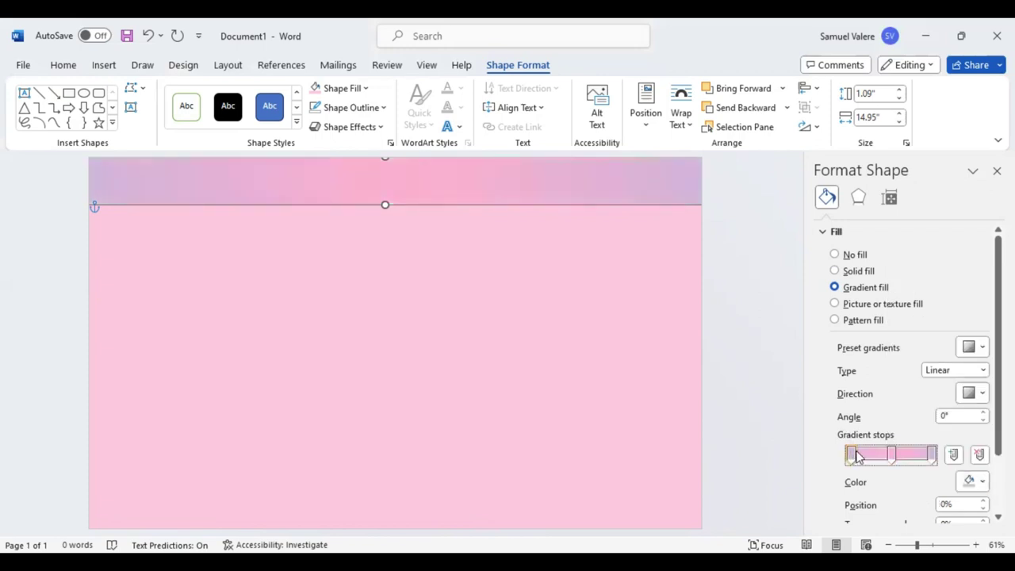
left_click(931, 454)
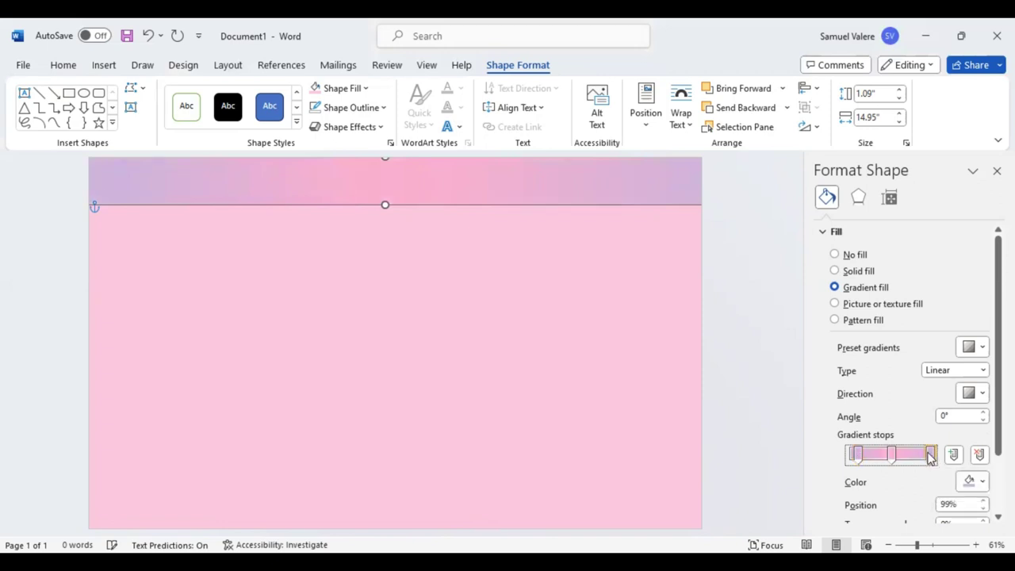
left_click_drag(931, 455, 927, 455)
left_click(857, 455)
left_click(927, 455)
left_click_drag(927, 454, 923, 454)
left_click_drag(924, 460, 924, 460)
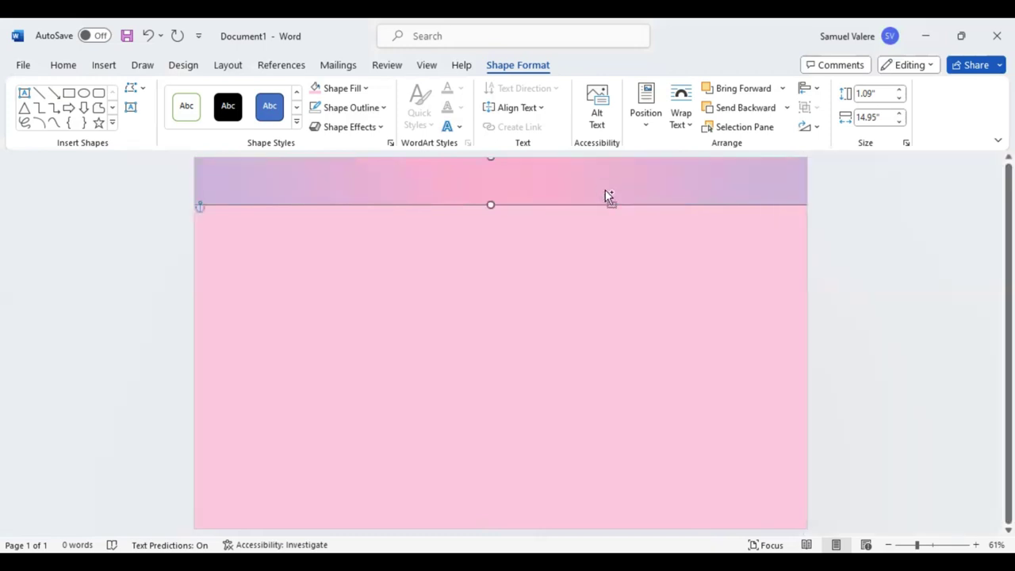
Copy the band to the page bottom and lighten the background to pink RGB 255,225,236 (#FFE1EC).
left_click_drag(605, 194, 589, 511)
left_click(590, 359)
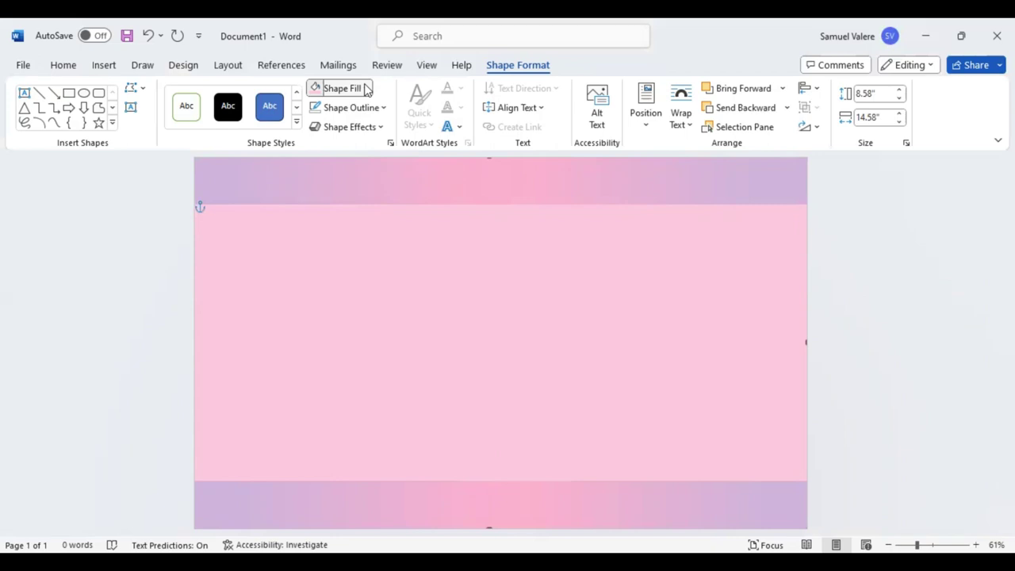
left_click(365, 88)
left_click_drag(549, 208, 548, 195)
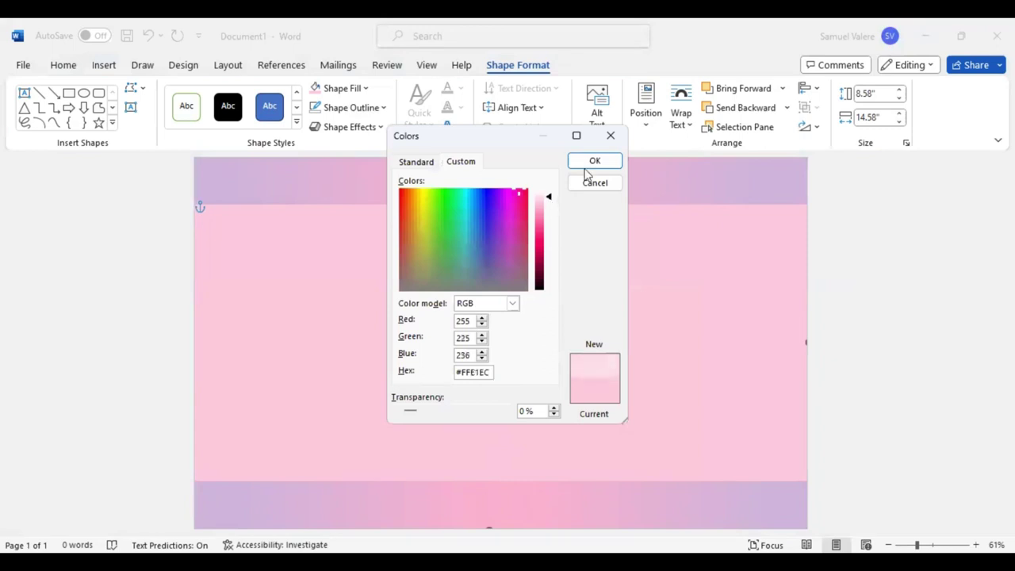
left_click(592, 164)
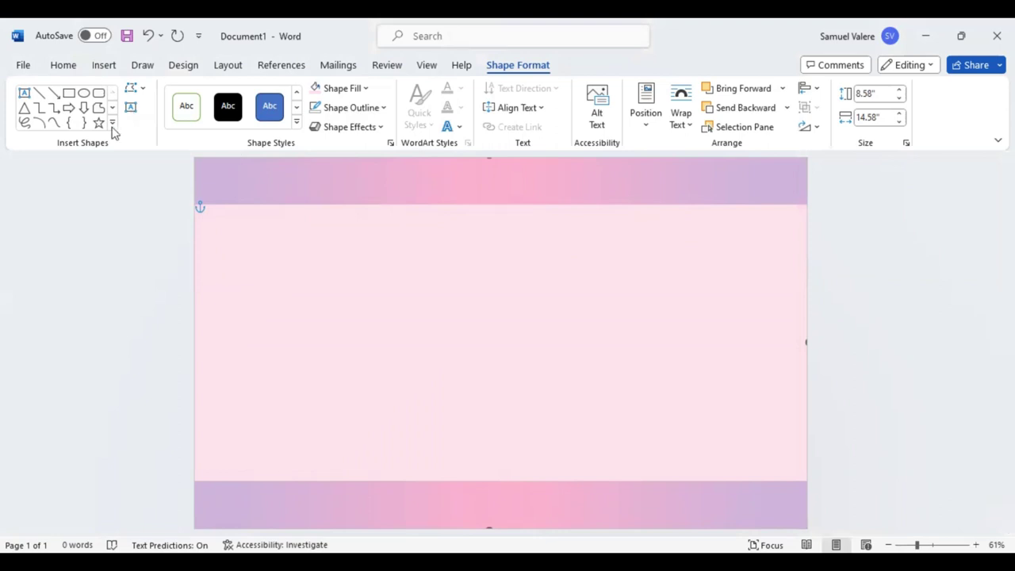
Draw a text box in the upper middle of the page and type 'Certificate'.
left_click(131, 109)
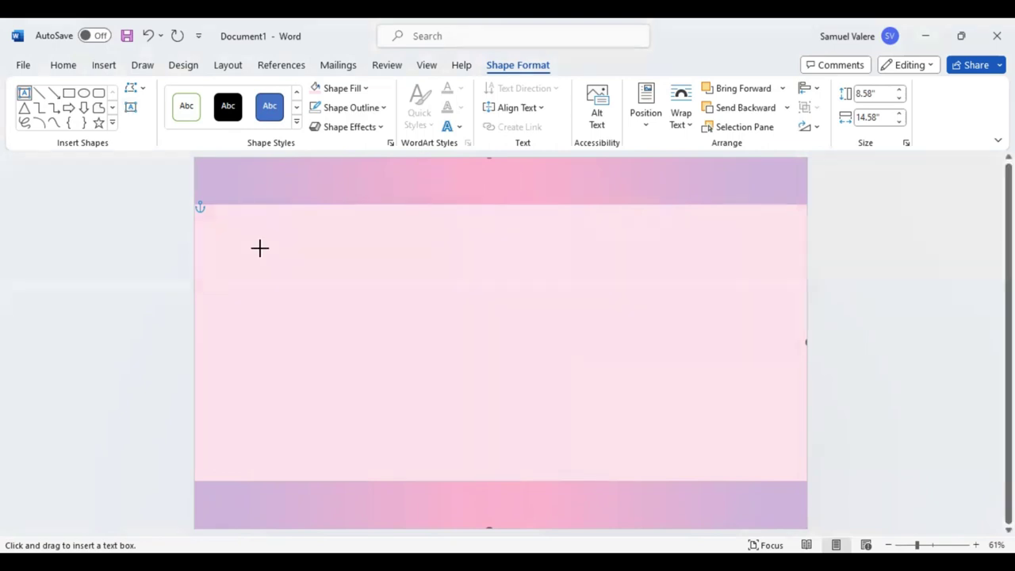
left_click_drag(410, 256, 640, 328)
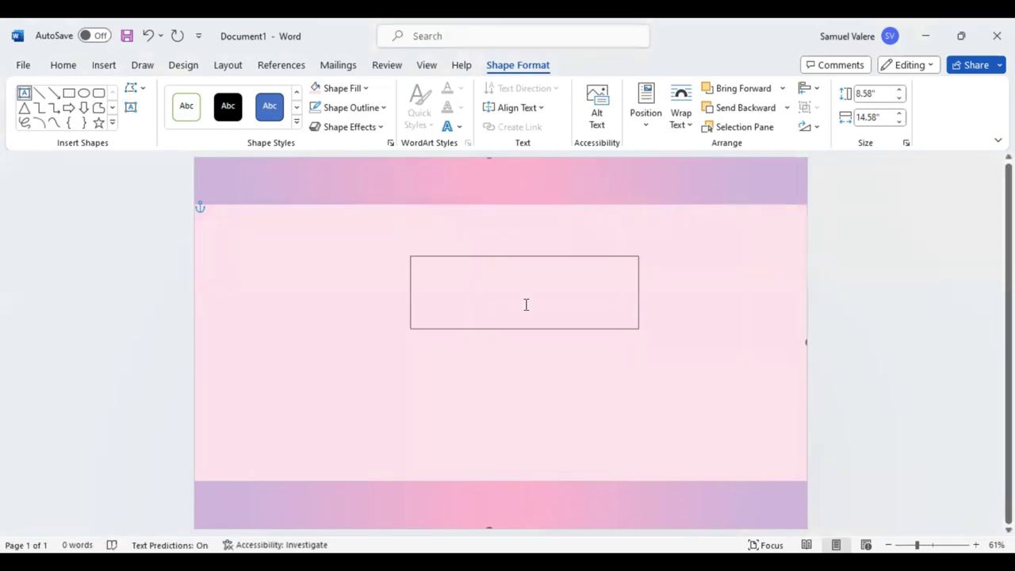
type("Cert")
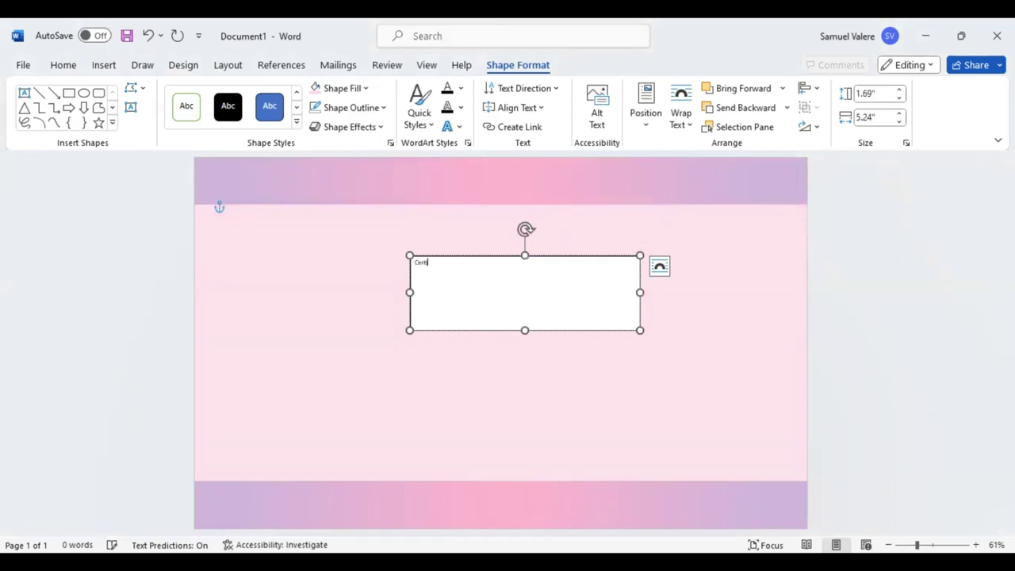
type("ificate")
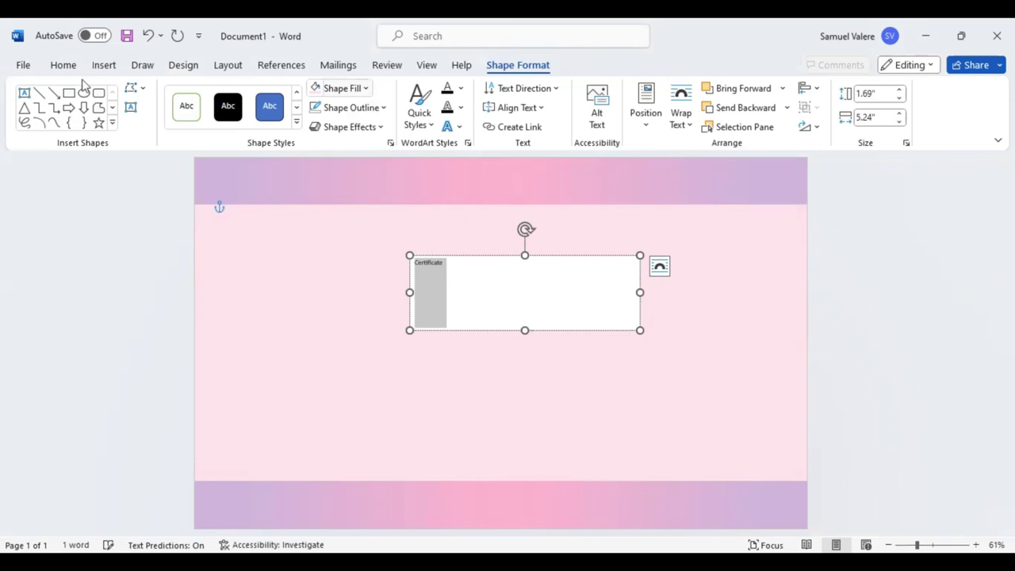
Centre the title and set it in Georgia at 72 pt.
left_click(337, 118)
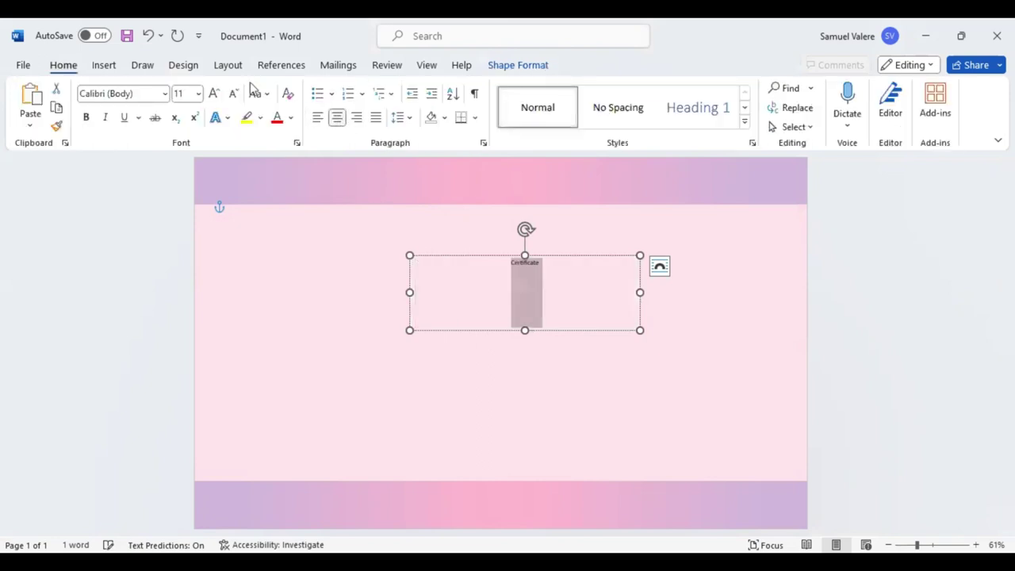
left_click(147, 94)
type("Georgia")
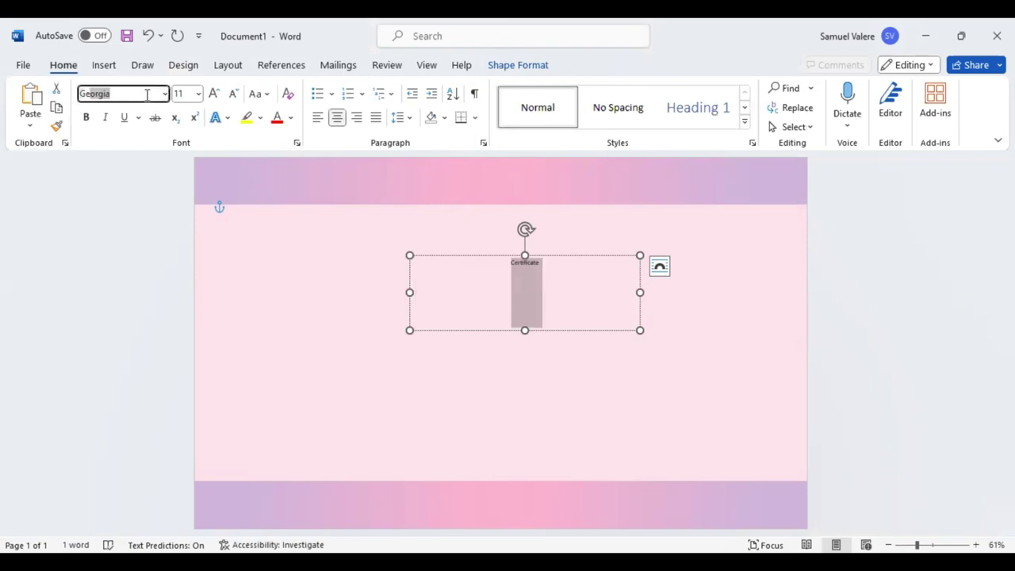
key("Return")
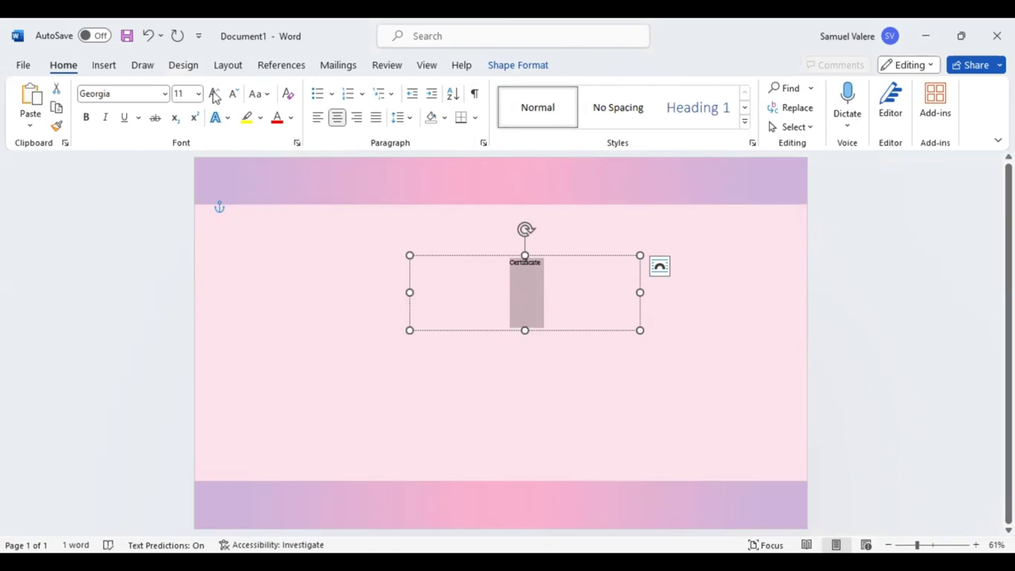
left_click(214, 95)
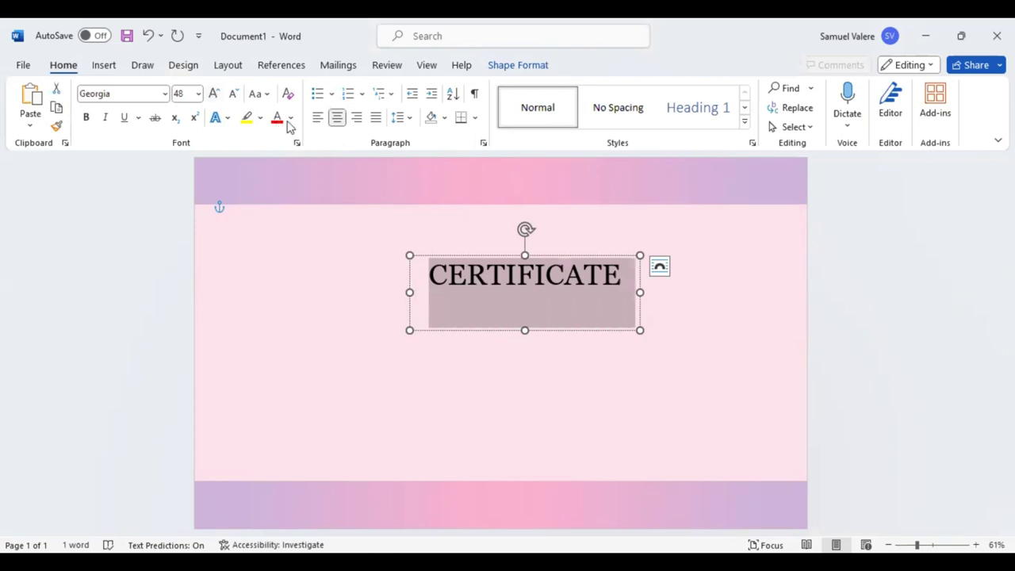
key("ctrl+bracketright")
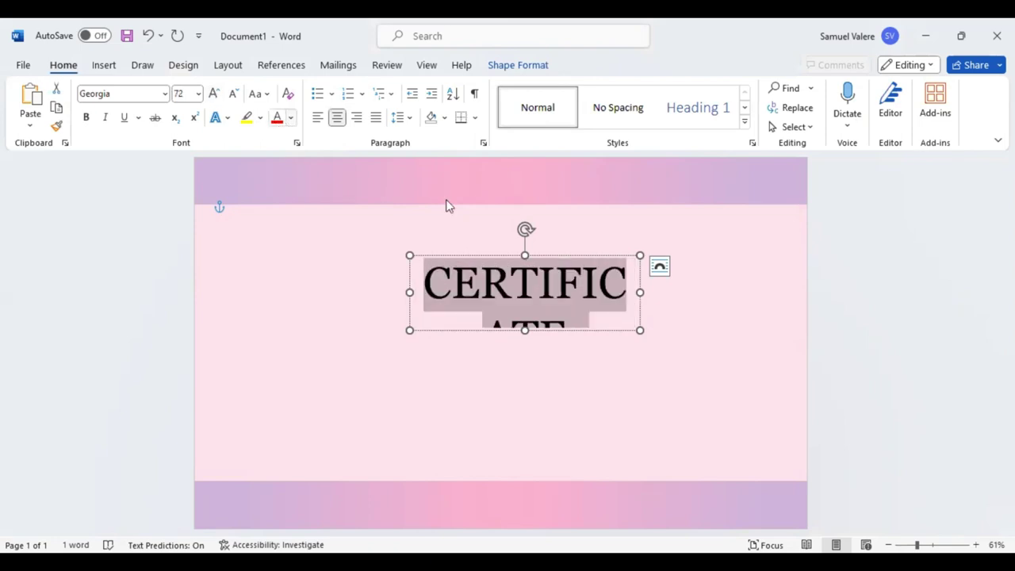
Expand the title's character spacing by 6 pt in the Font dialog.
key("ctrl+d")
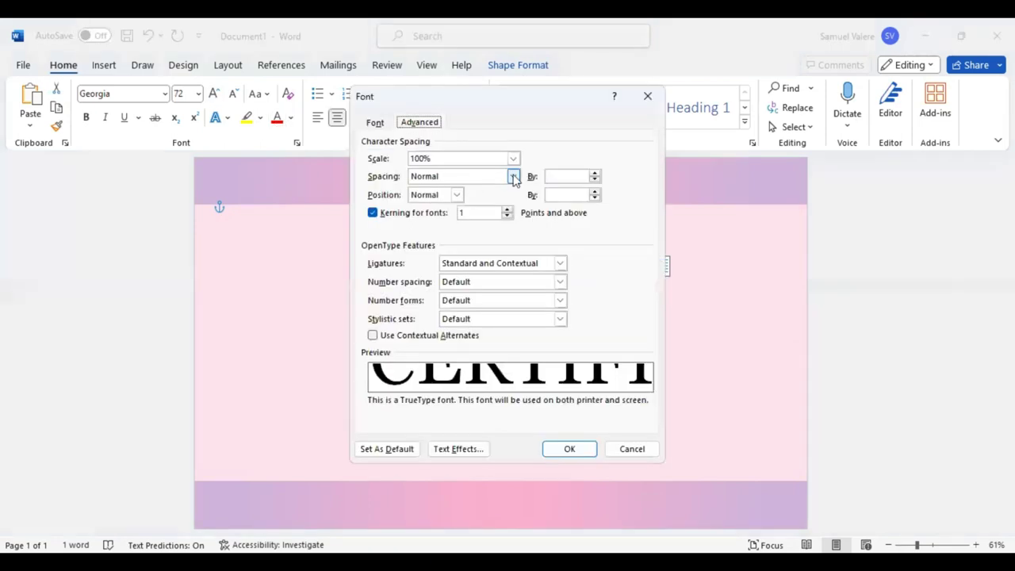
left_click(513, 176)
key("Down")
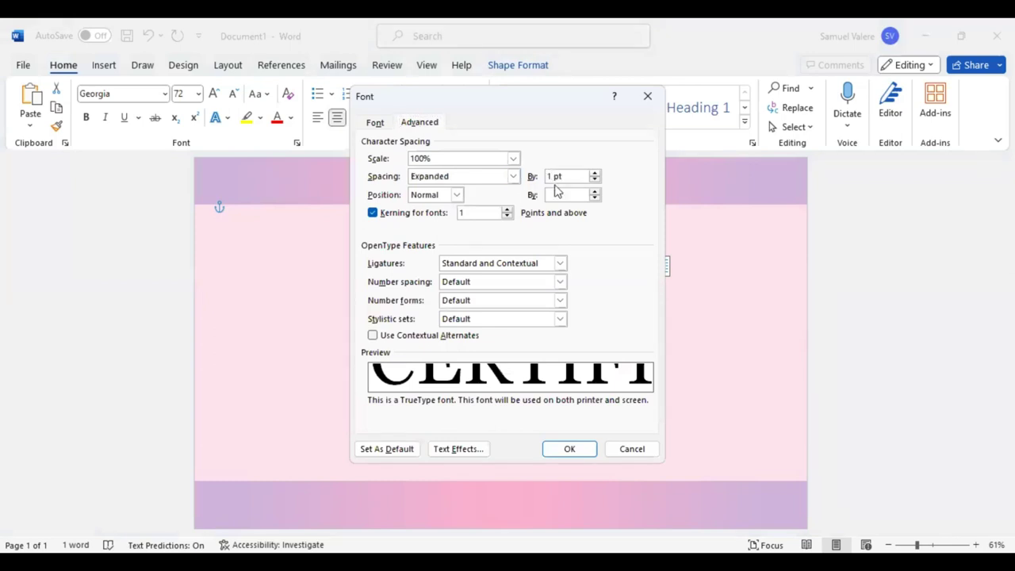
left_click(551, 176)
key("BackSpace")
type("6")
key("Return")
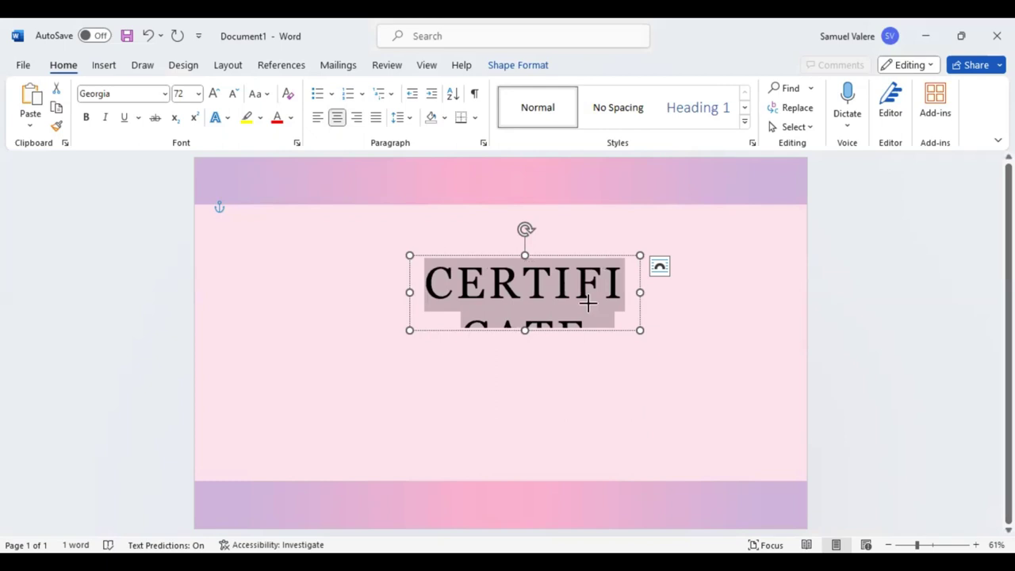
Widen the title box so CERTIFICATE fits on one line and nudge it slightly higher.
left_click_drag(640, 292, 764, 280)
left_click_drag(612, 304, 613, 305)
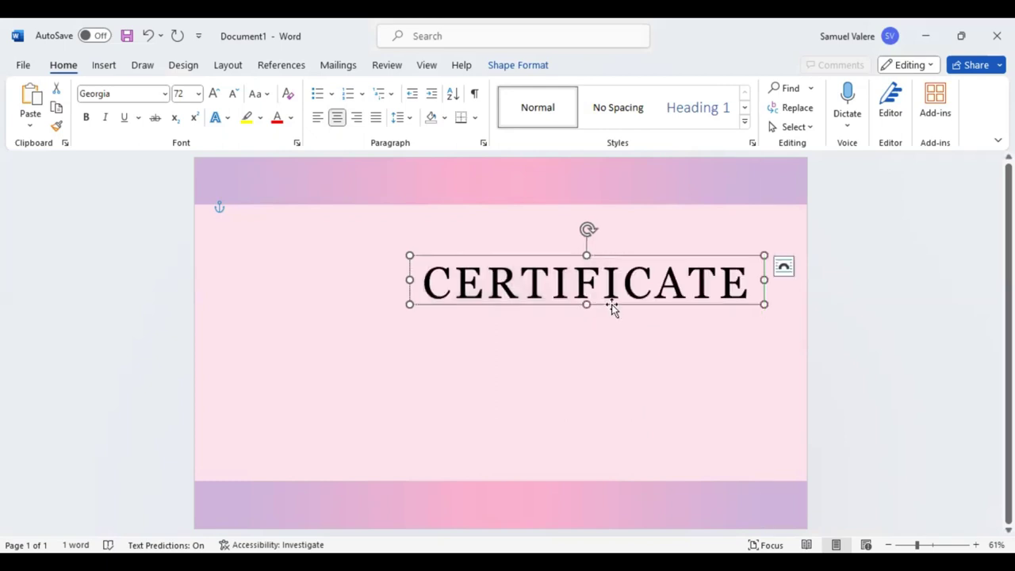
key("Up")
key("Up")
key("Up")
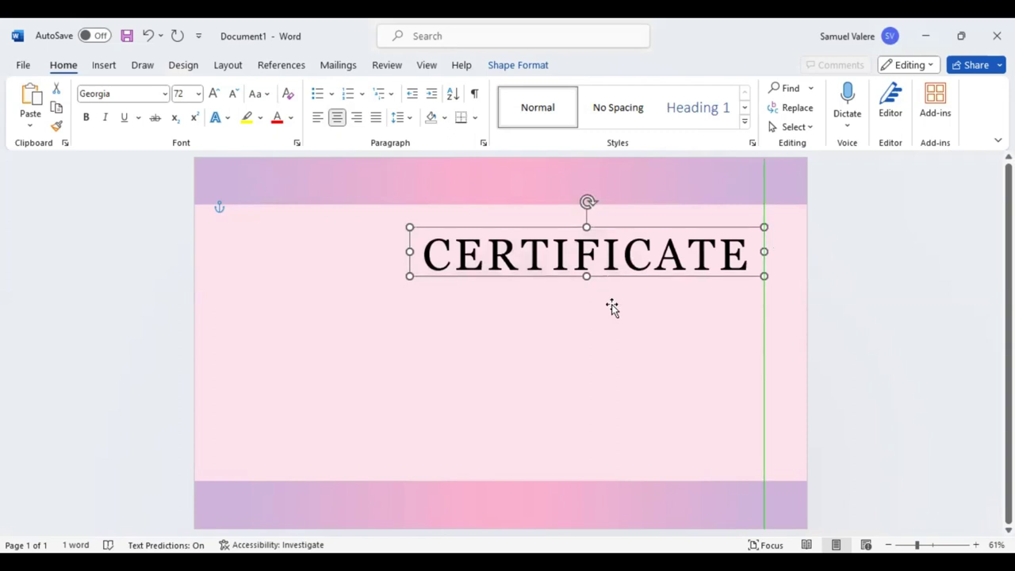
key("Down")
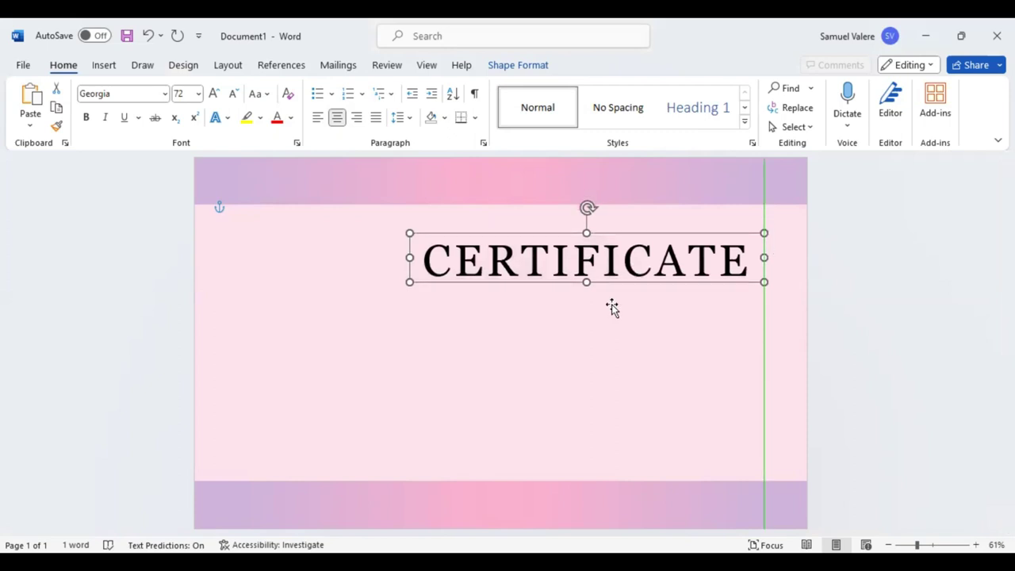
key("ctrl+Up")
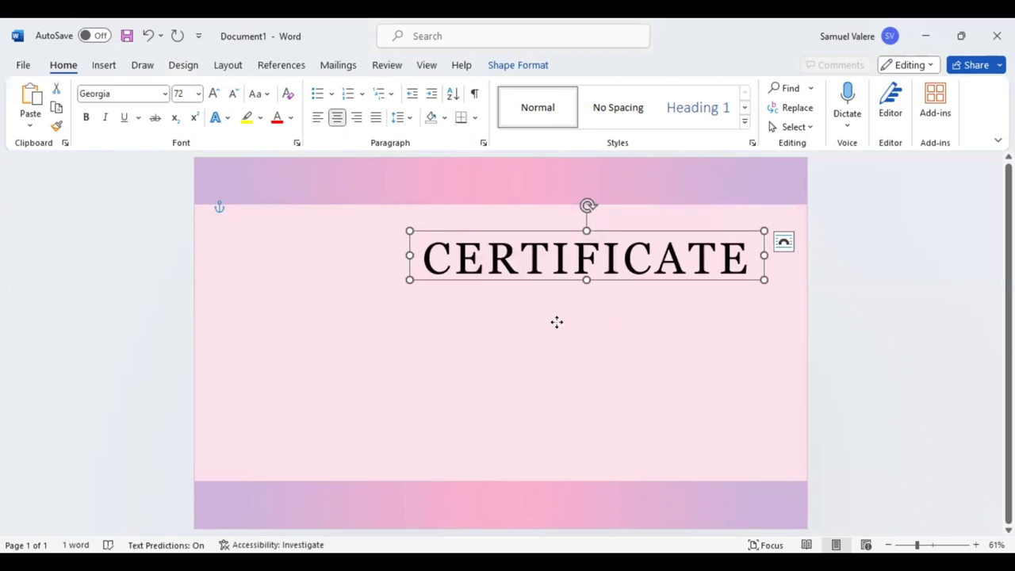
Copy the title box below and change its text to 'Of Appreciation' in 20 pt small capitals.
left_click_drag(581, 249, 587, 292, "ctrl")
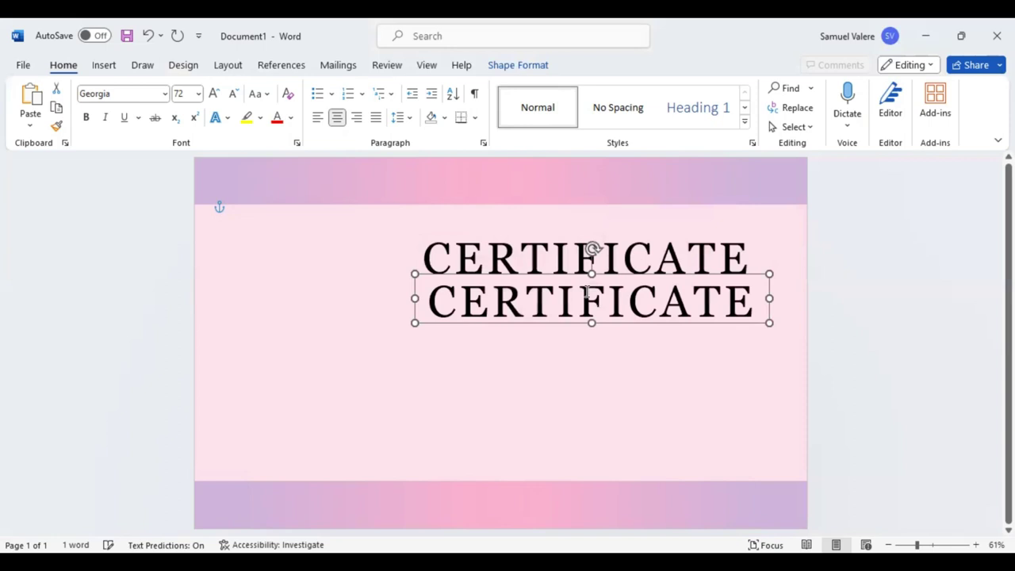
double_click(588, 293)
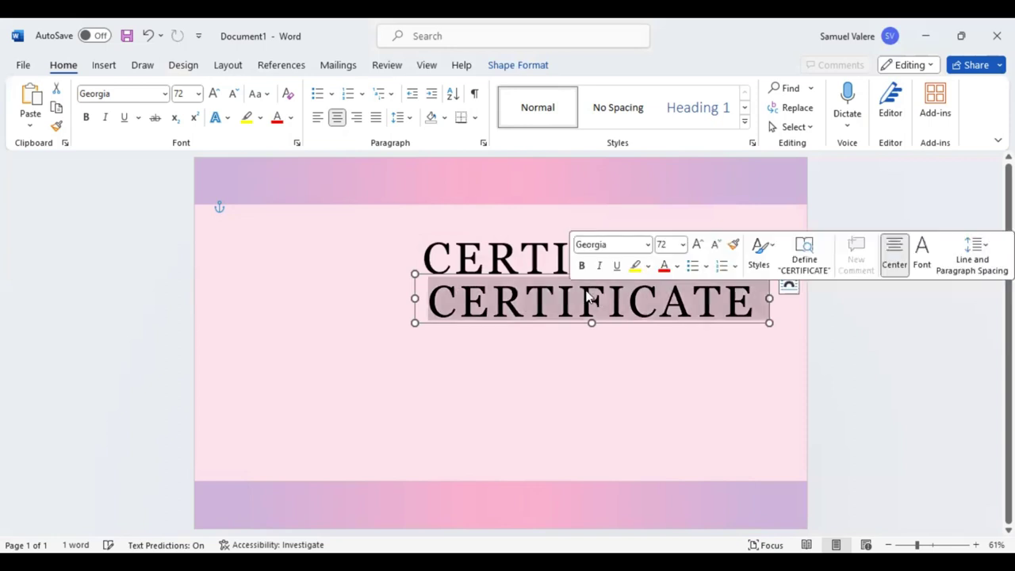
type("Of Ap")
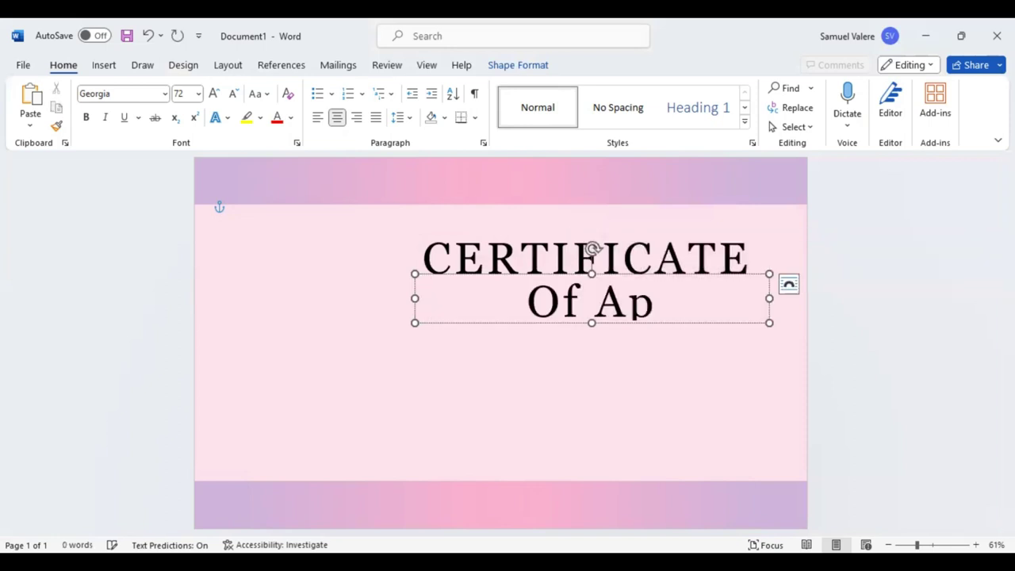
type("preciati")
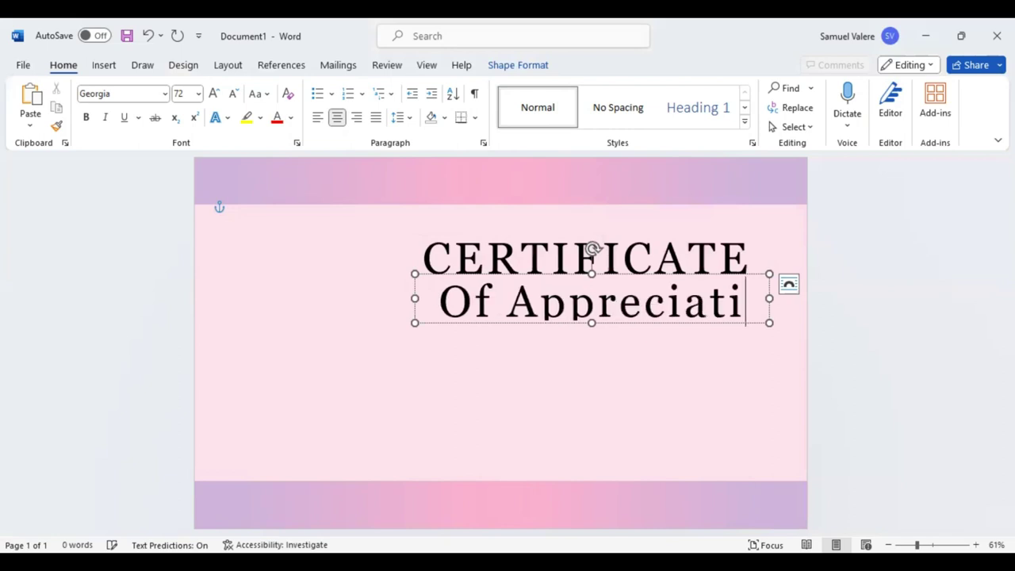
key("ctrl+BackSpace")
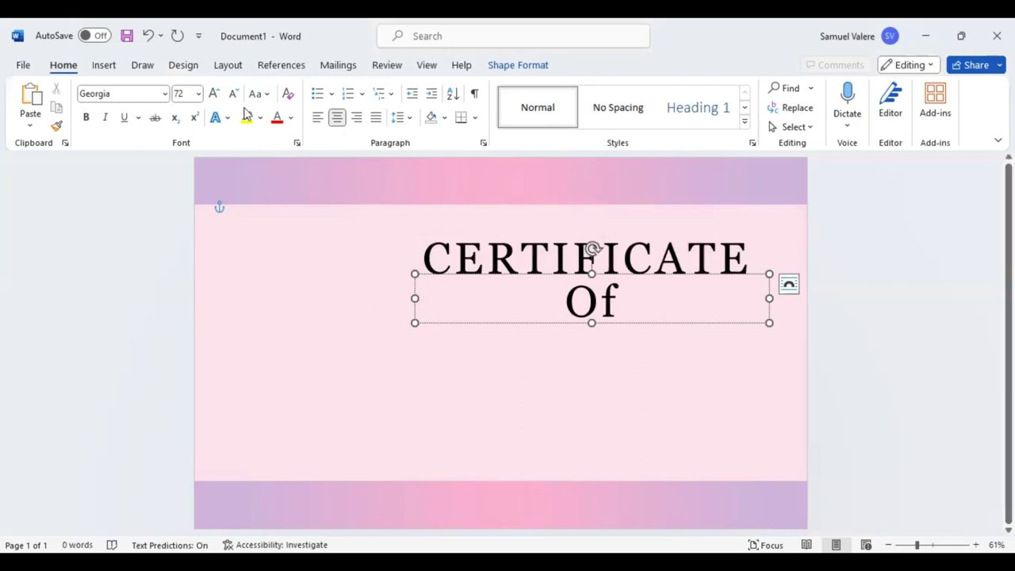
key("ctrl+y")
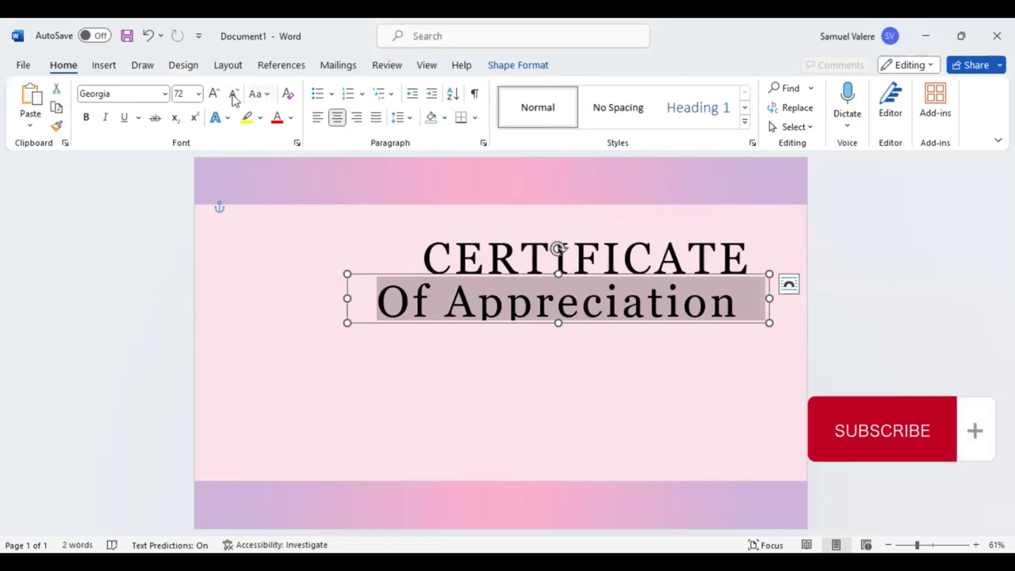
key("ctrl+z")
left_click(234, 94)
left_click(234, 94)
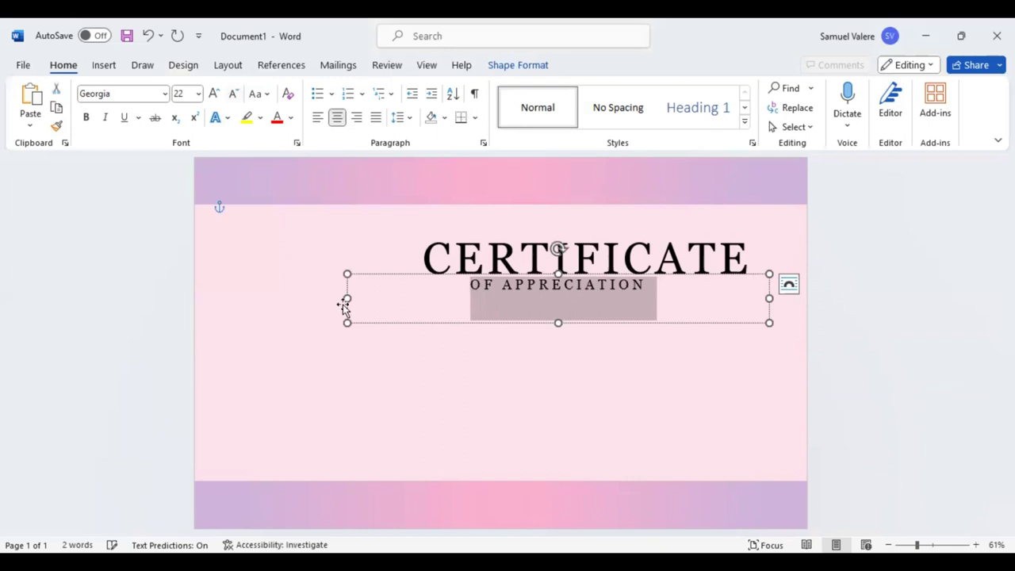
key("ctrl+shift+comma")
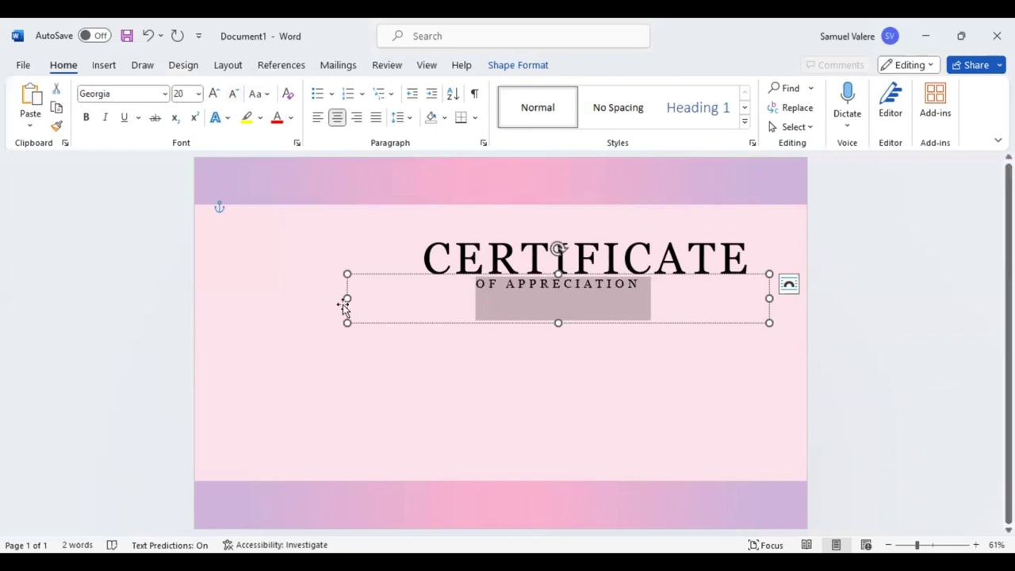
Narrow the subtitle box around its text and centre it beneath the title.
left_click(351, 284)
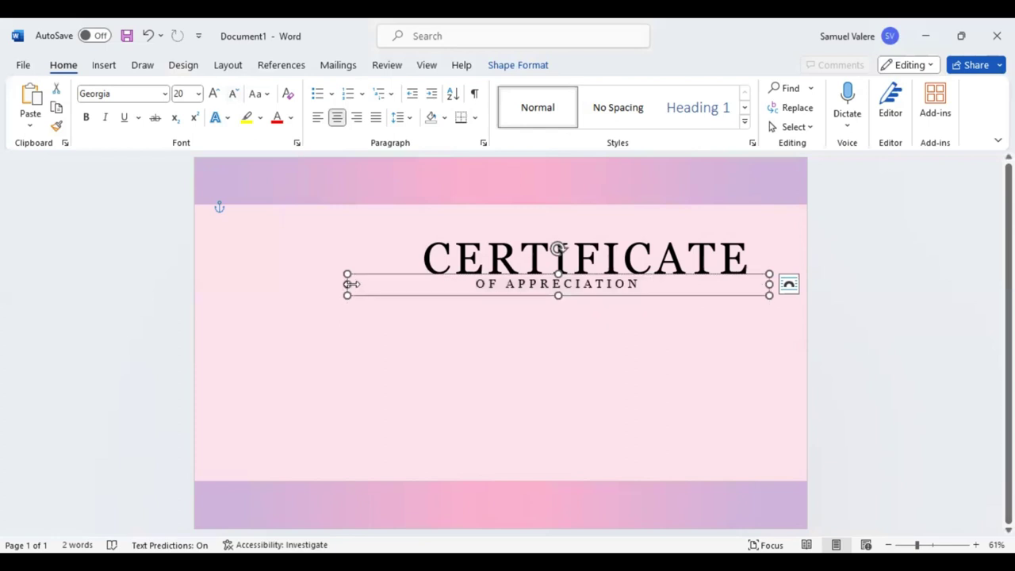
mouse_move(351, 284)
left_mouse_down()
mouse_move(587, 284)
mouse_move(540, 300)
left_mouse_up()
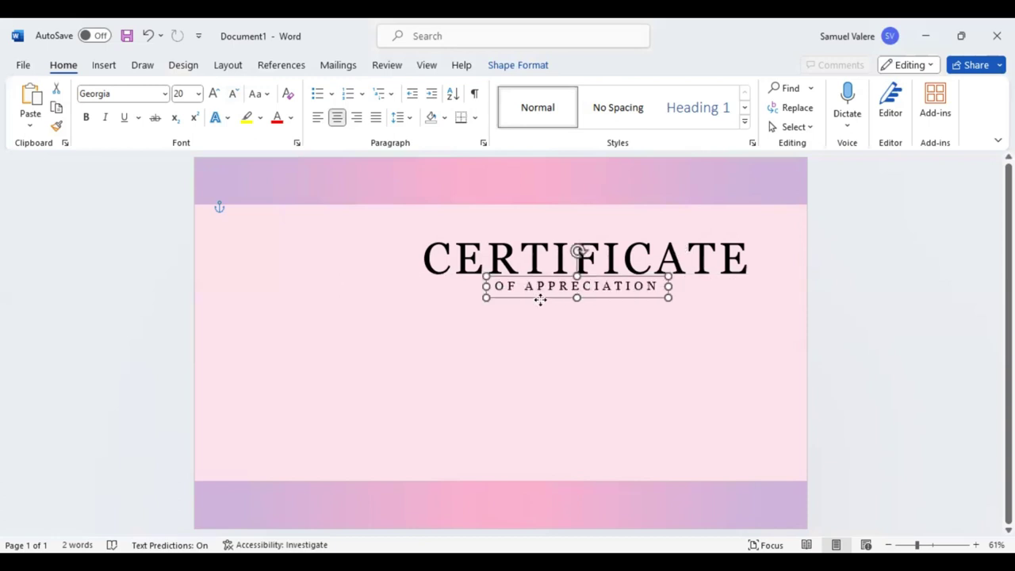
key("Right")
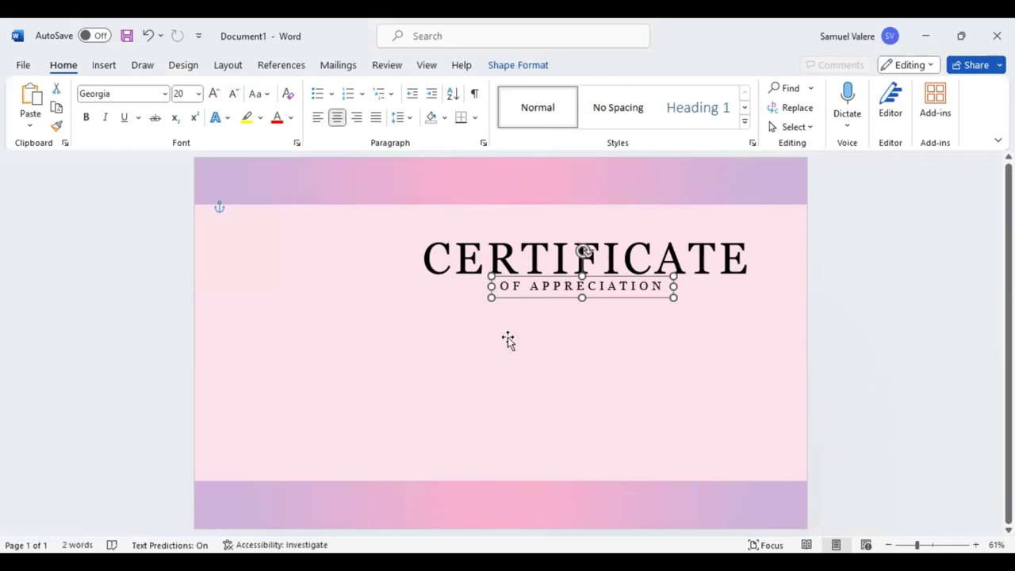
key("ctrl+Left")
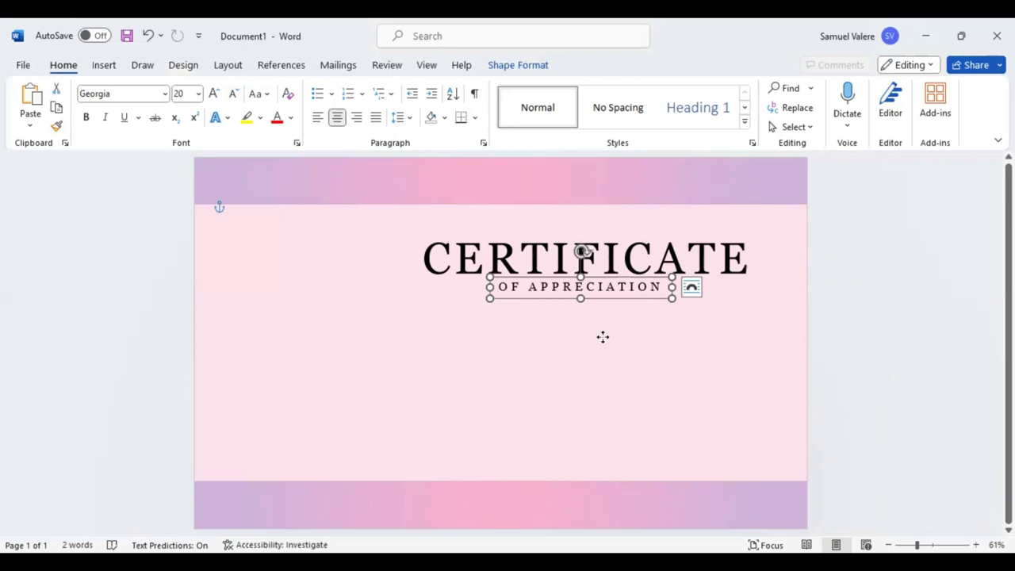
Copy the subtitle box below and type 'This Certificate Is Beautifully Presented To'.
left_click_drag(588, 292, 597, 331, "ctrl")
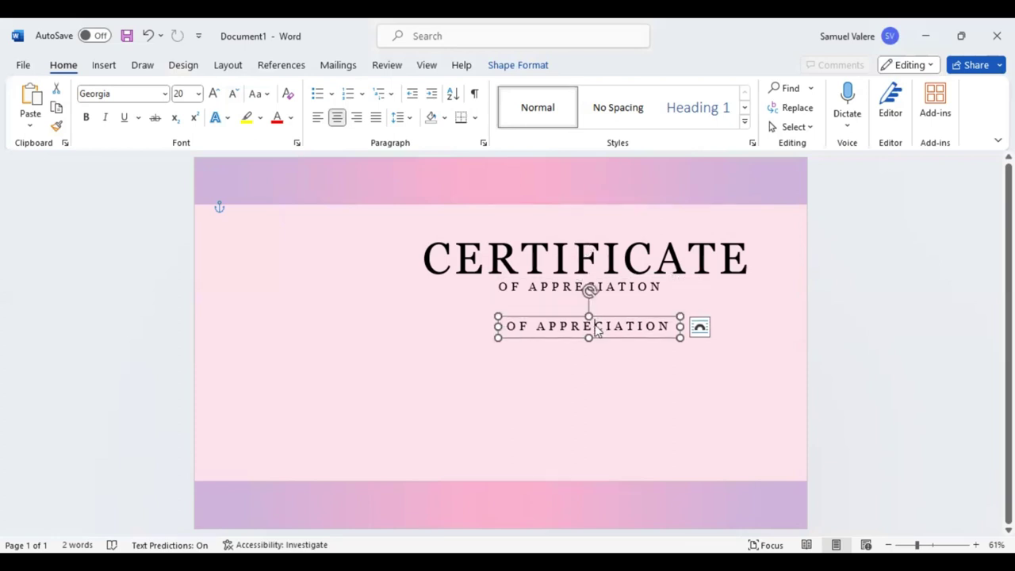
triple_click(596, 330)
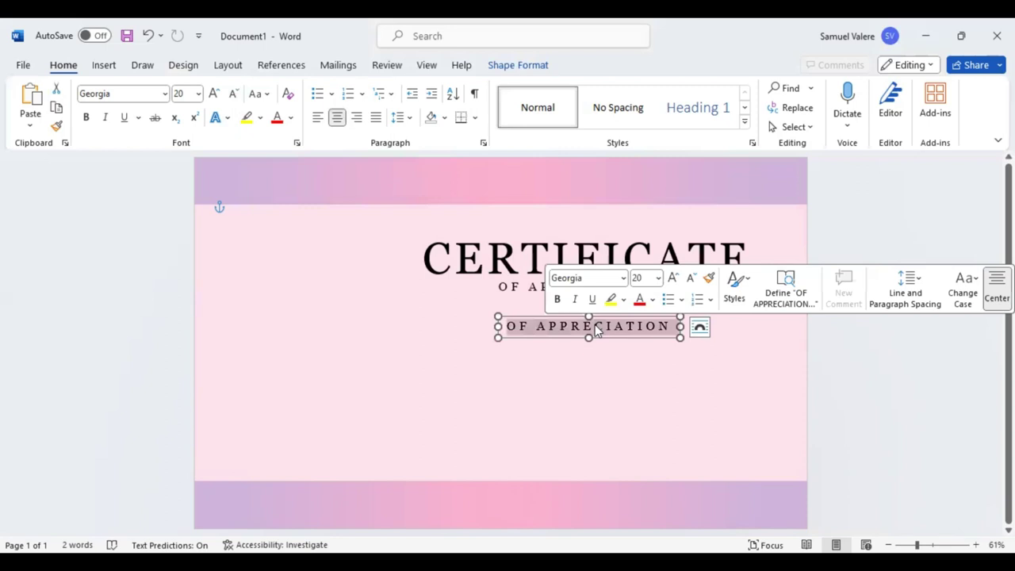
type("This Cer")
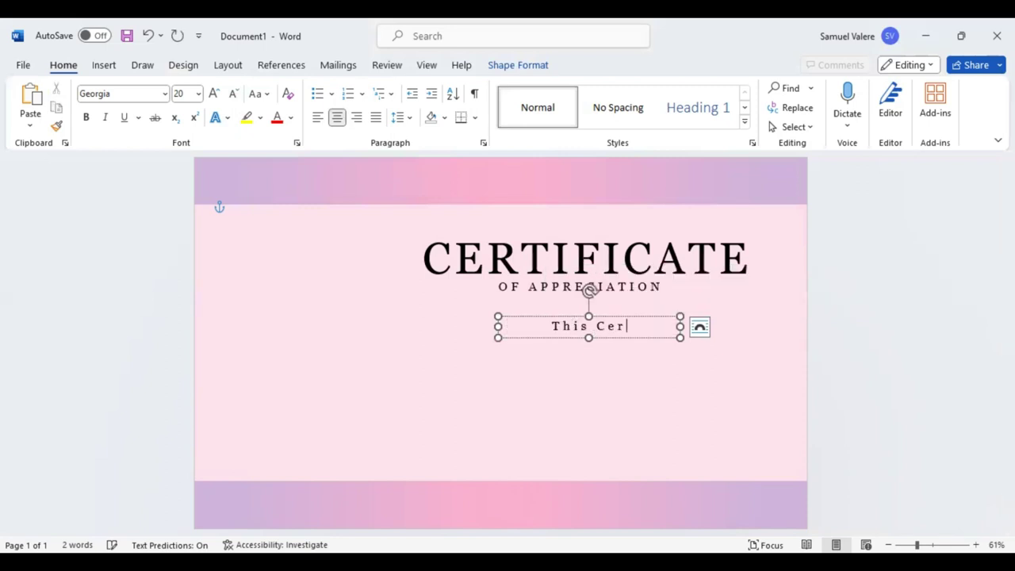
type("tificate")
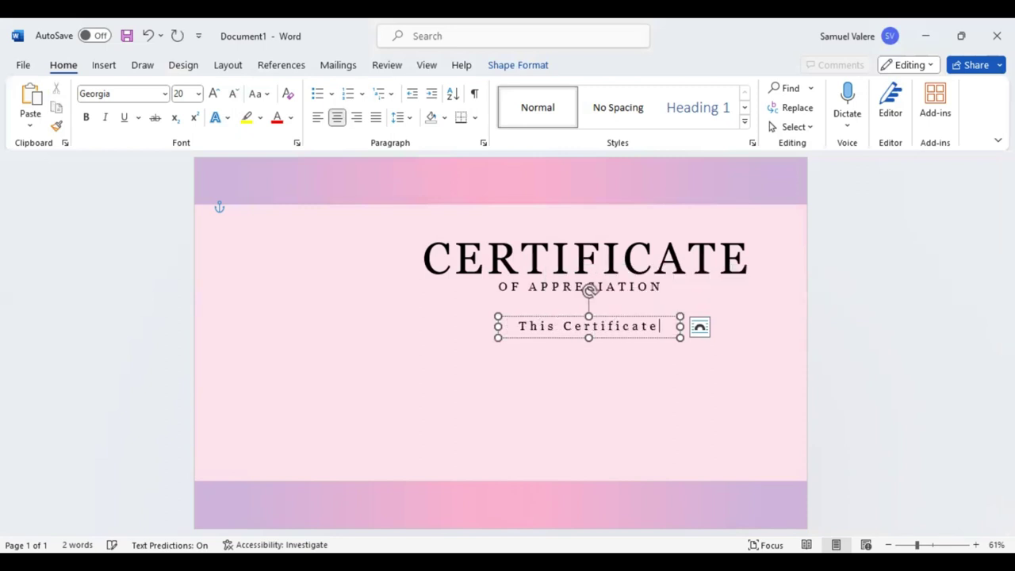
type(" IS")
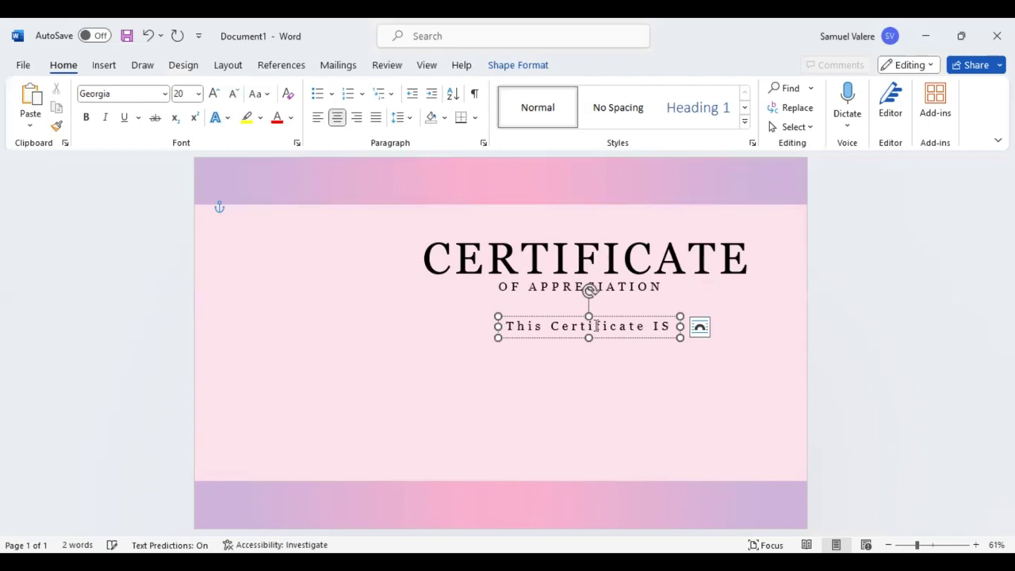
key("BackSpace")
type("s")
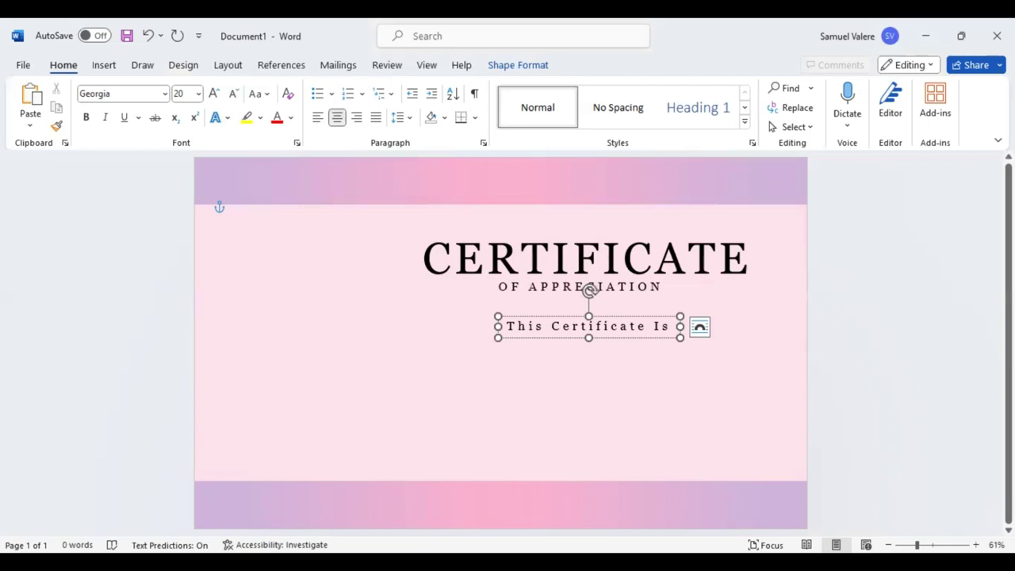
type("Beautifully Presented To")
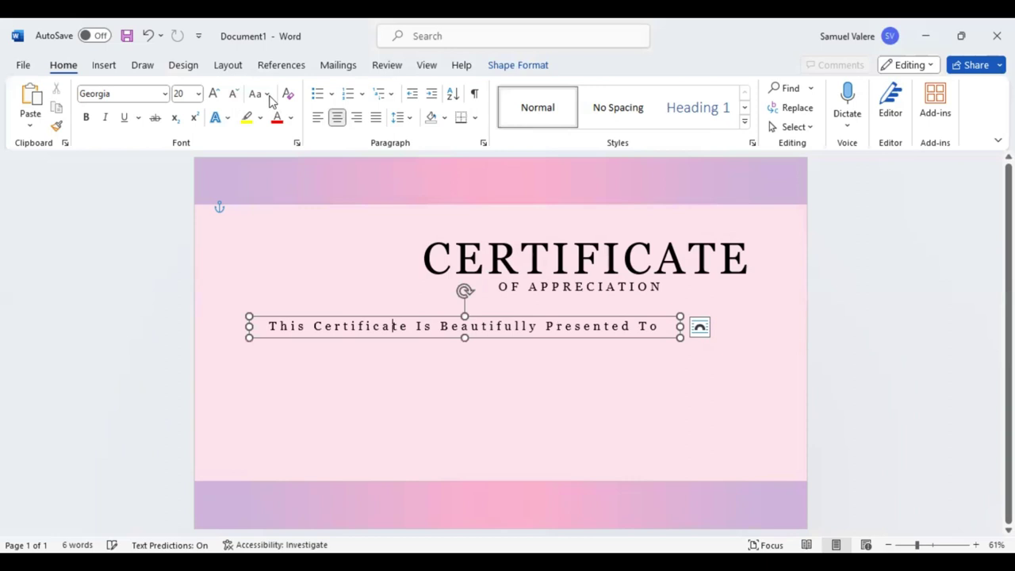
Make the presented-to sentence all capitals at 14 pt.
key("ctrl+a")
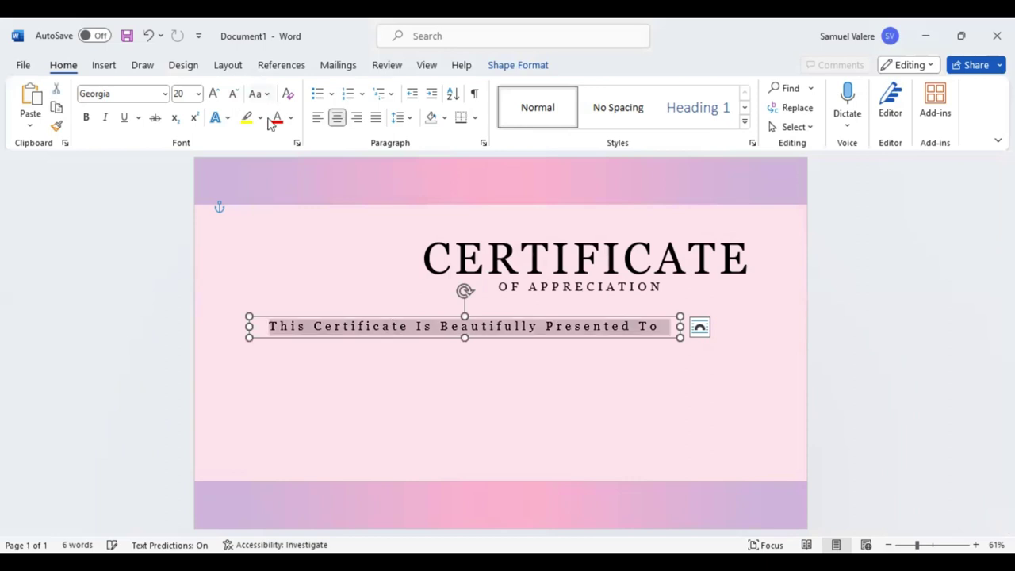
key("ctrl+shift+a")
left_click(234, 93)
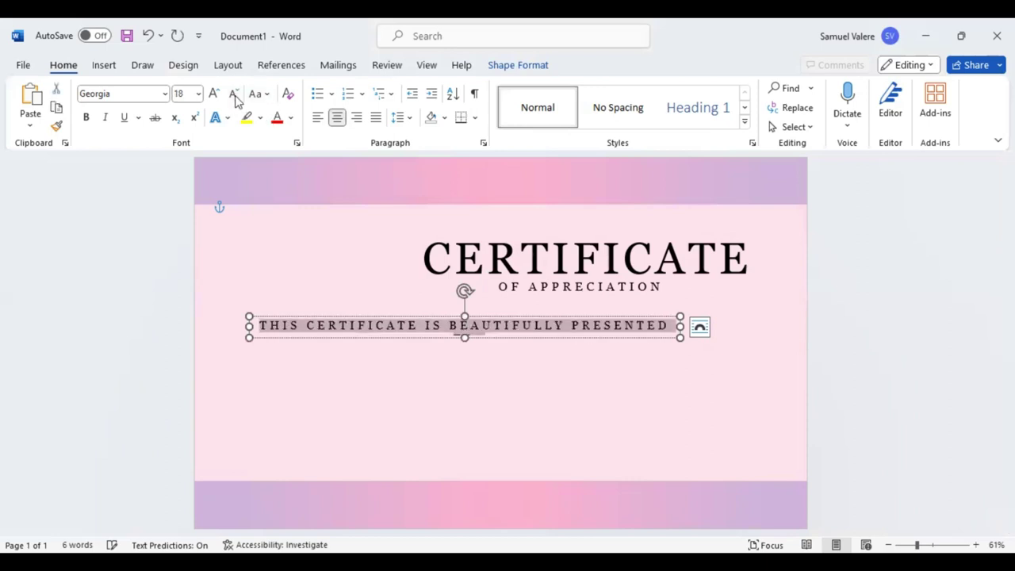
left_click(234, 93)
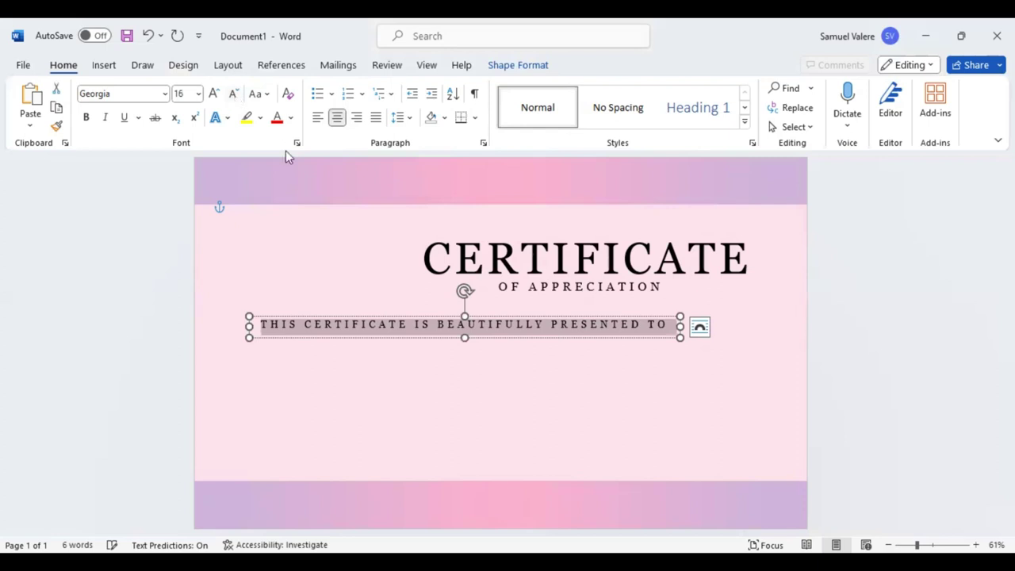
key("ctrl+shift+comma")
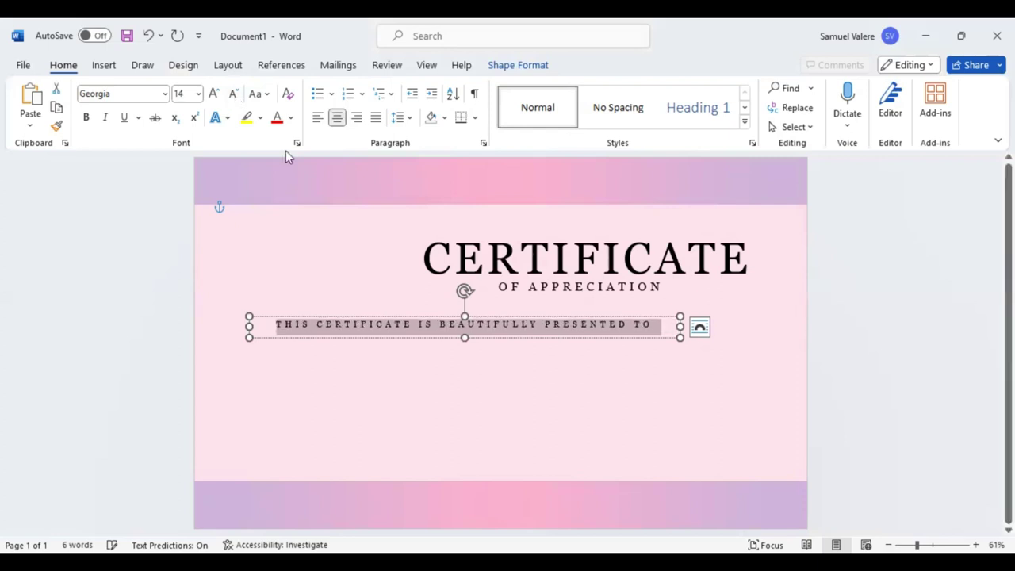
Shorten the presented-to box and shift it right to align with the title's right edge.
left_click(284, 323)
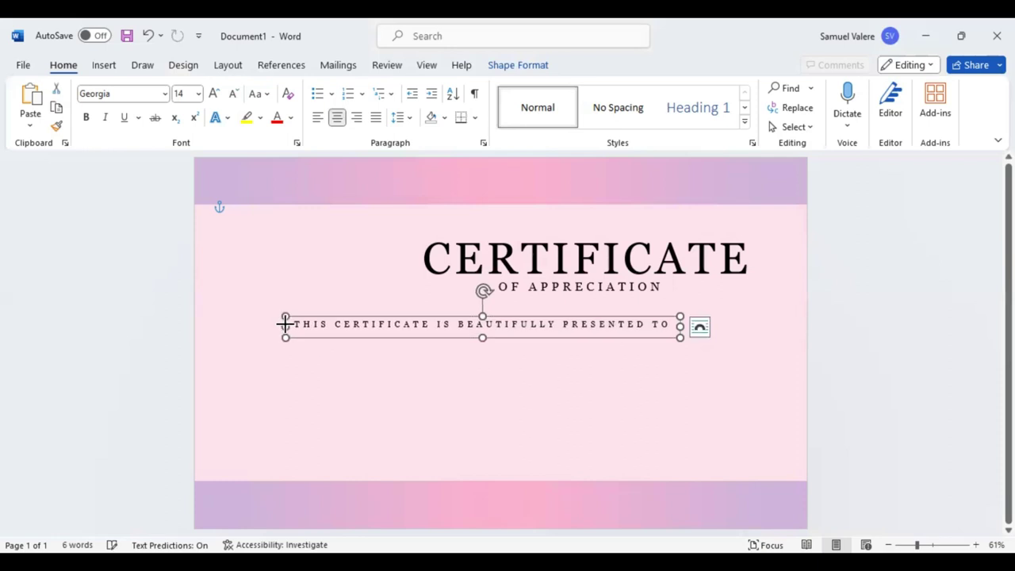
left_click_drag(482, 337, 482, 333)
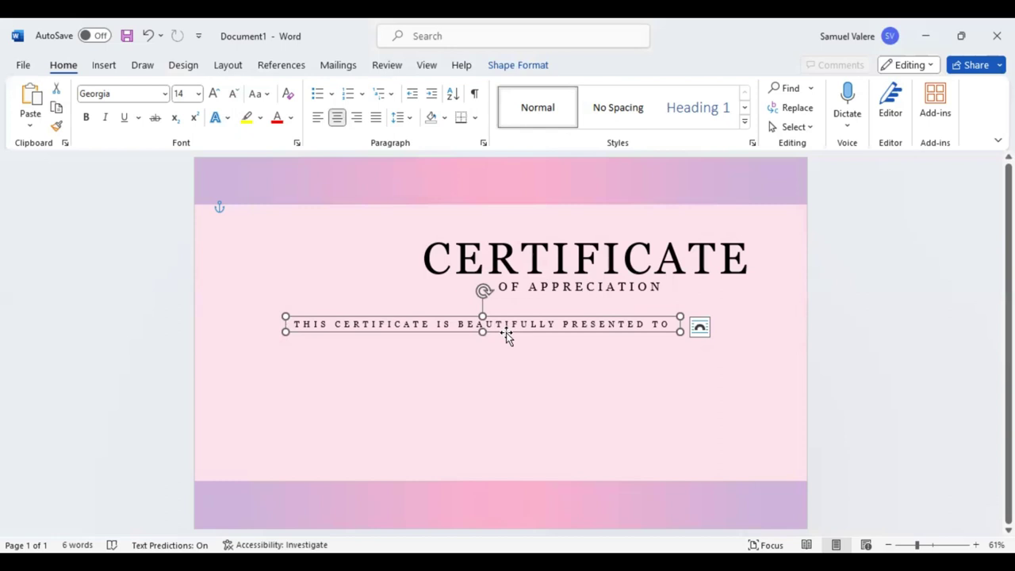
left_click_drag(506, 333, 601, 326)
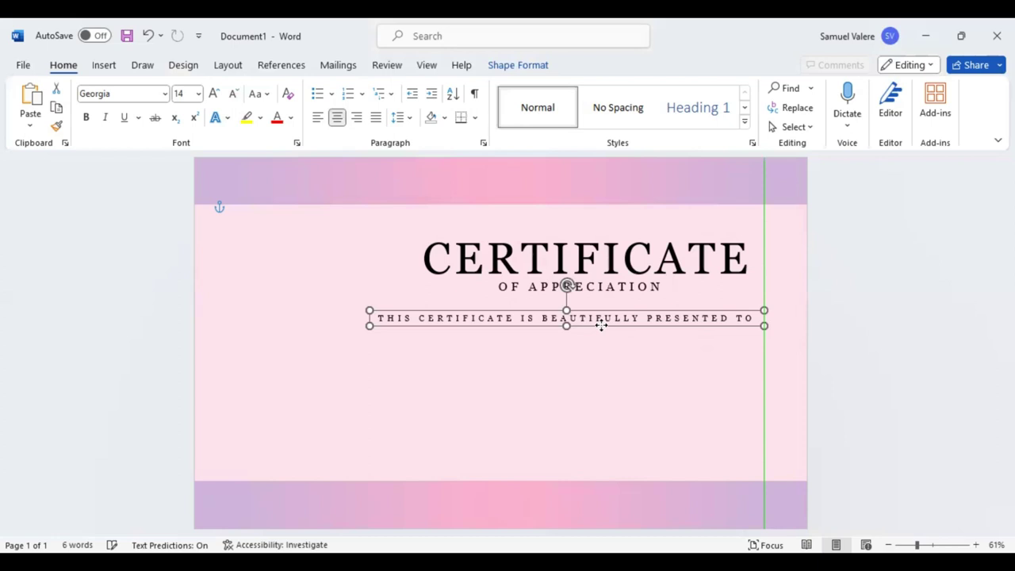
left_click_drag(603, 286, 601, 297)
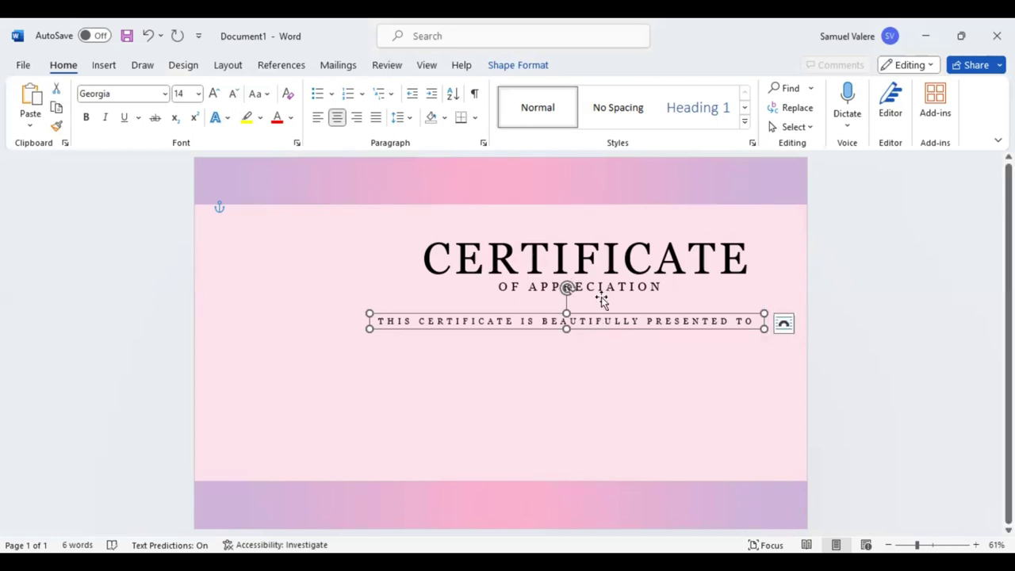
left_click(602, 295)
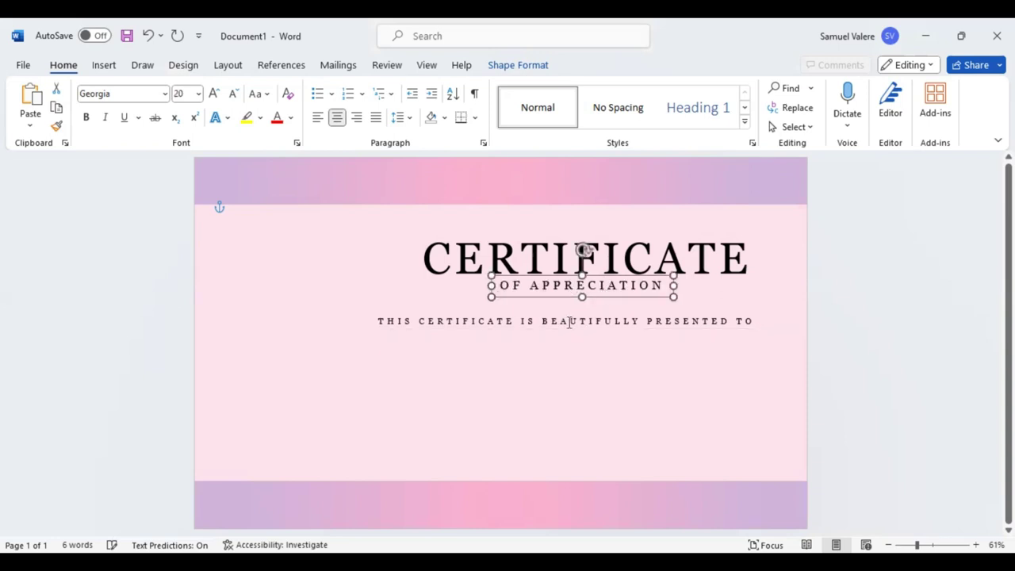
Draw a text box below the presented-to line, enter the recipient's name, and remove its fill.
left_click(103, 65)
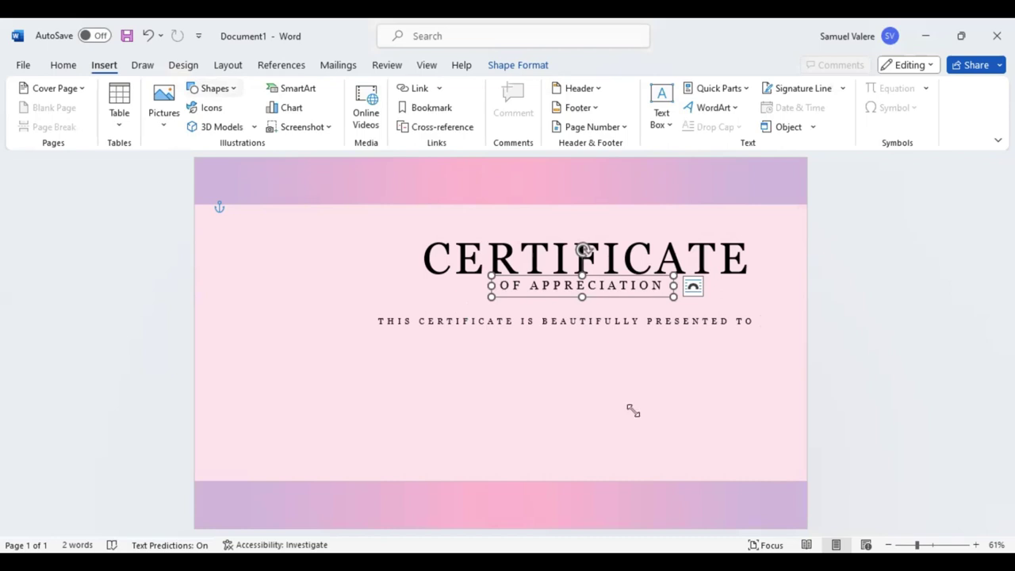
left_click_drag(633, 410, 635, 410)
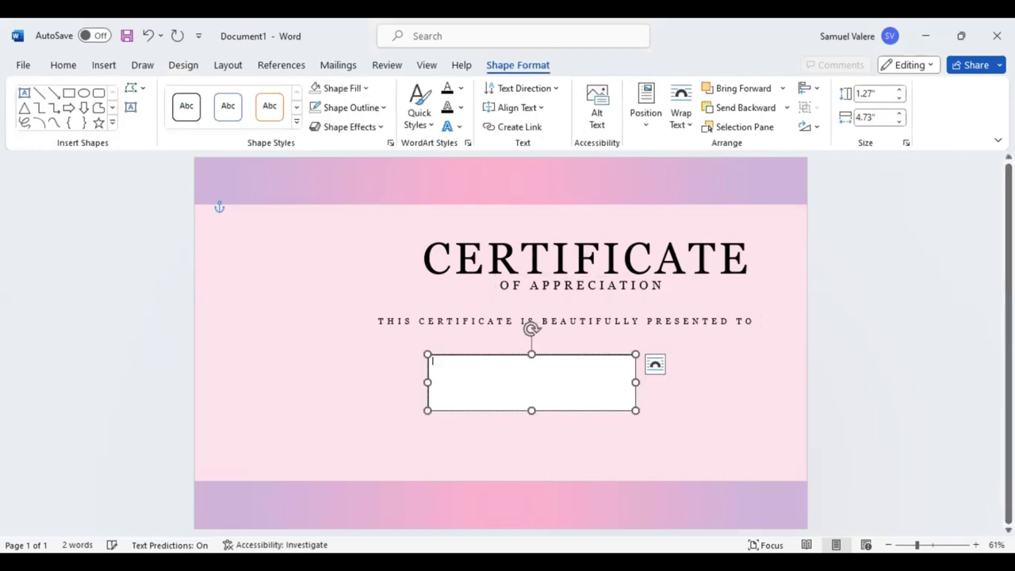
type("Stefanie")
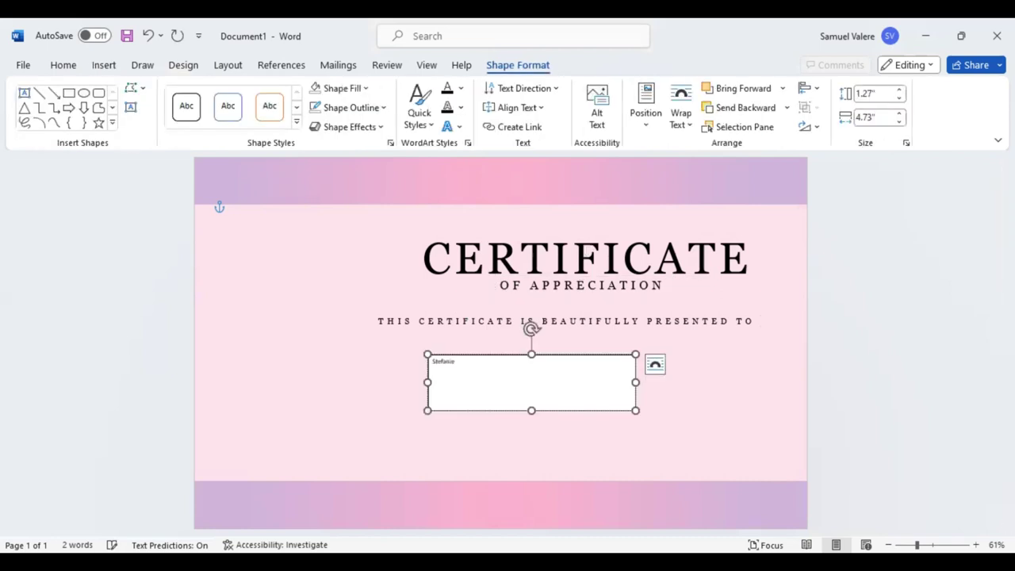
type(" Pierr")
type("e")
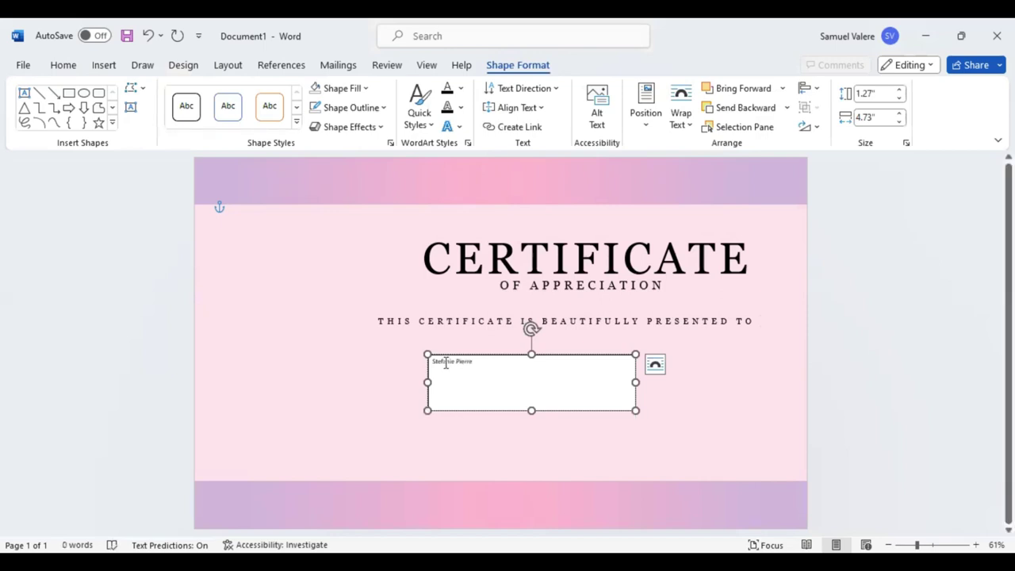
left_click(446, 362)
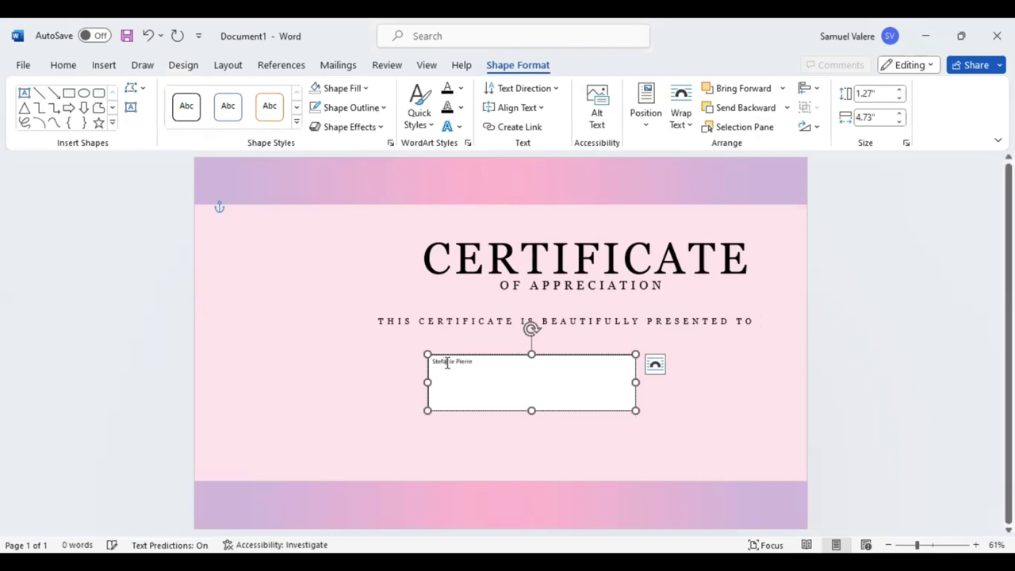
key("ctrl+a")
left_click(313, 90)
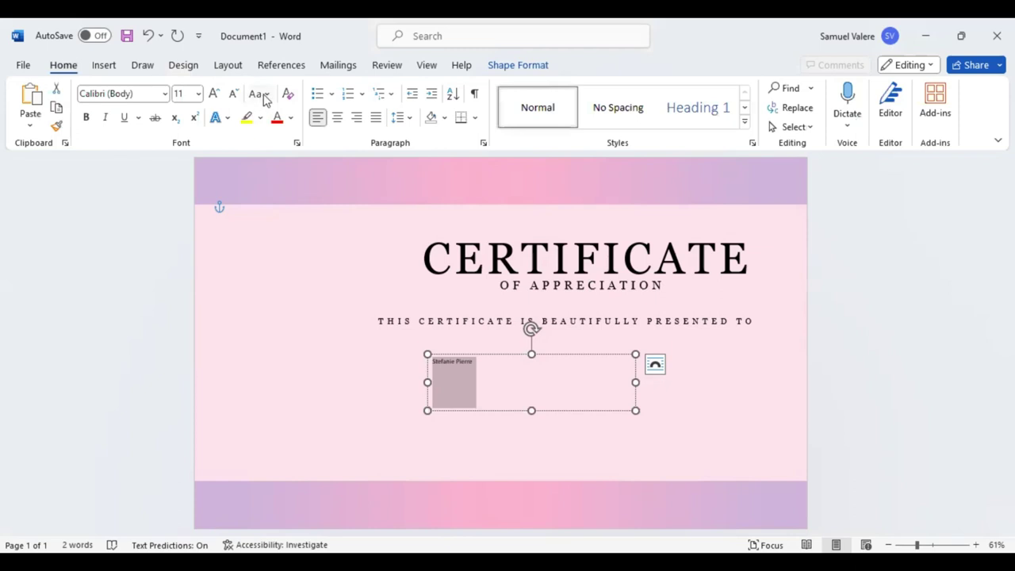
Make the name centred 110 pt Edwardian Script ITC on one line beneath the presented-to line.
left_click(147, 93)
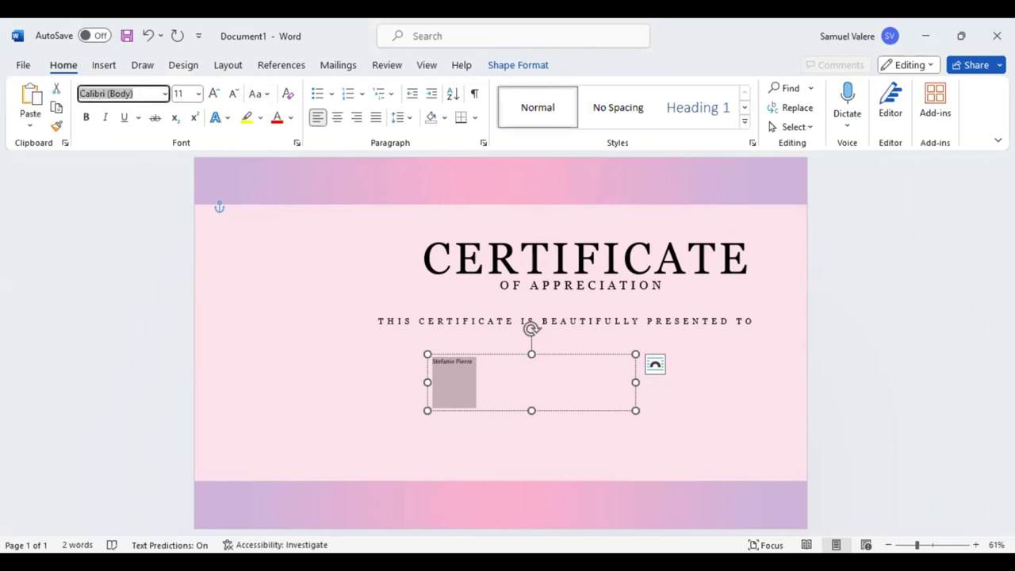
type("Edwardian Script ITC")
key("Return")
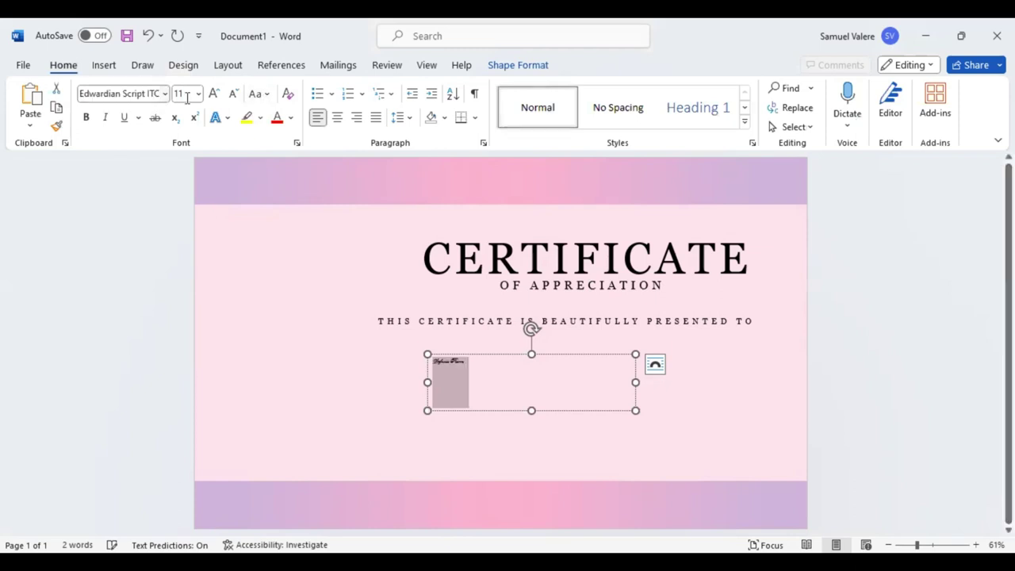
left_click(338, 117)
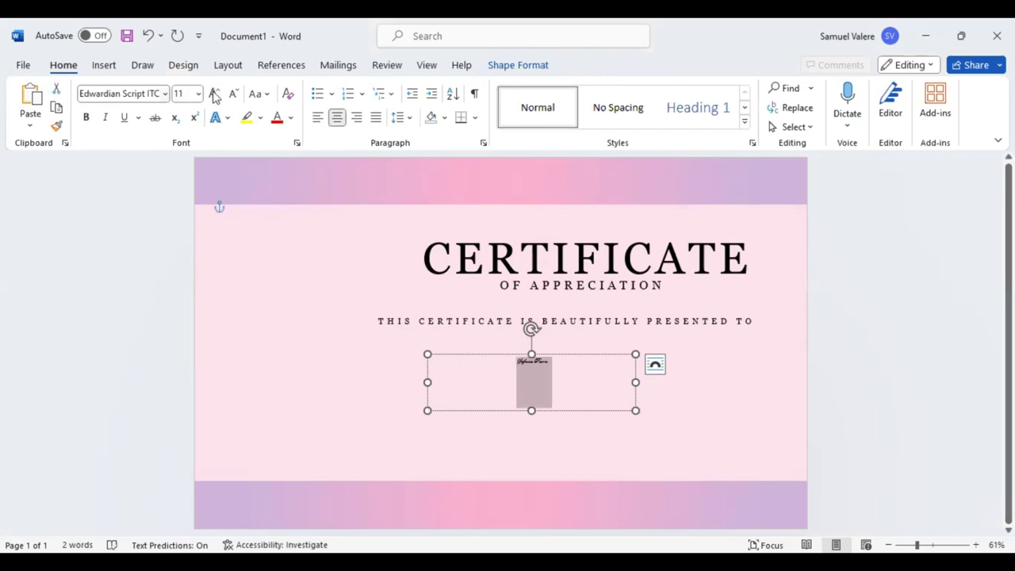
left_click(214, 94)
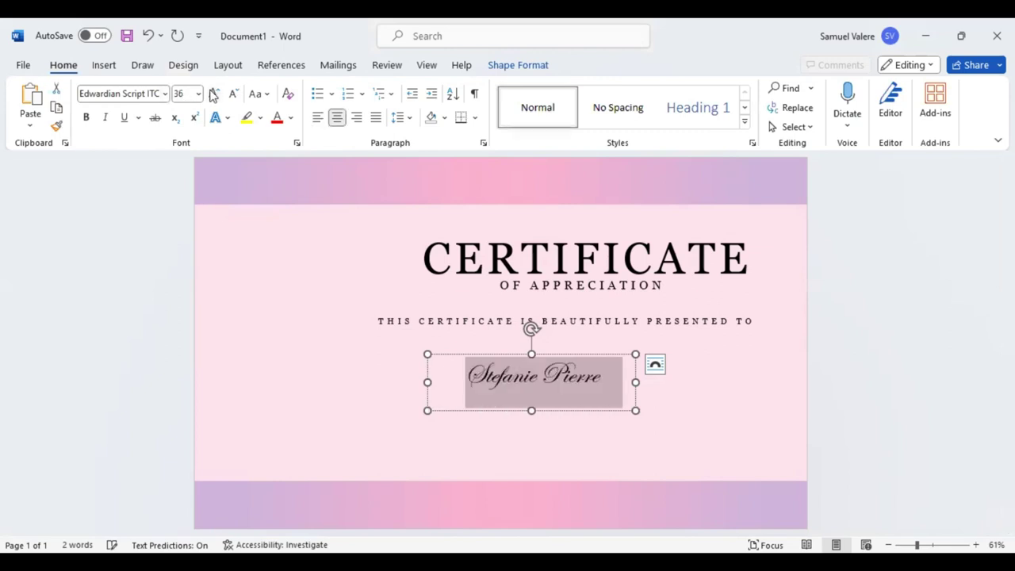
left_click(213, 94)
left_click(213, 93)
left_click(212, 93)
left_click(213, 94)
left_click(212, 93)
left_click(212, 93)
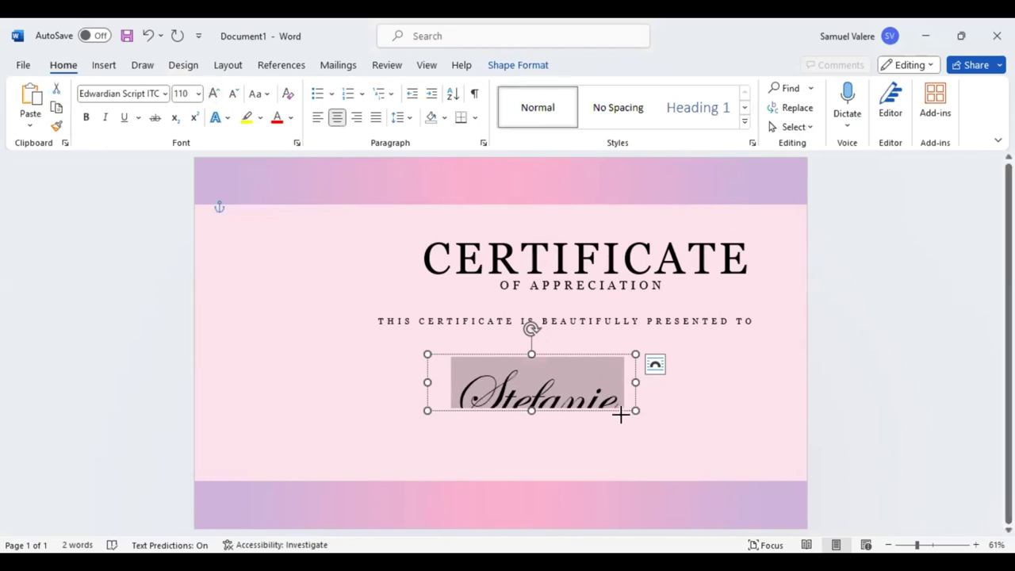
left_click_drag(595, 411, 597, 441)
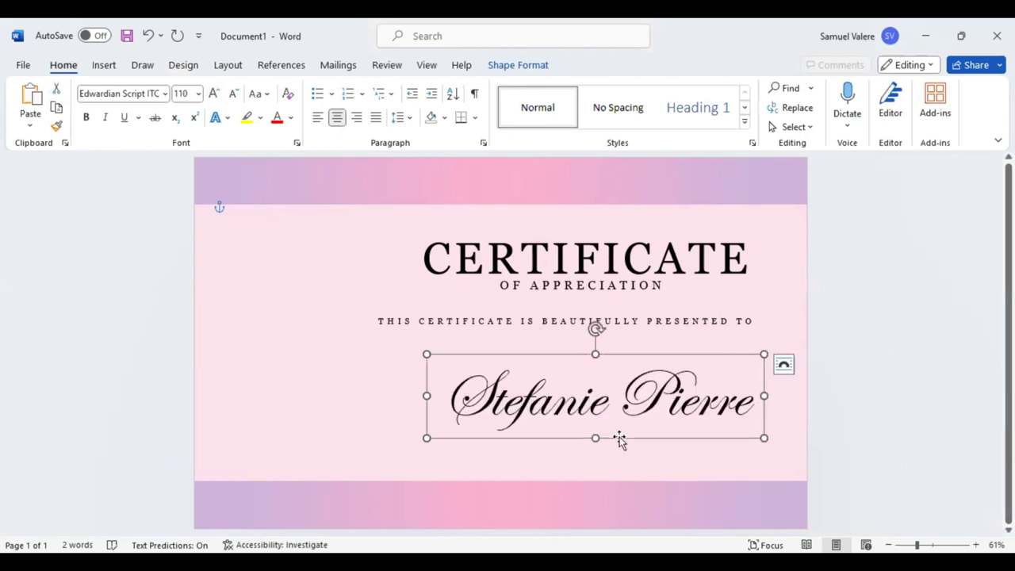
left_click_drag(621, 440, 619, 420)
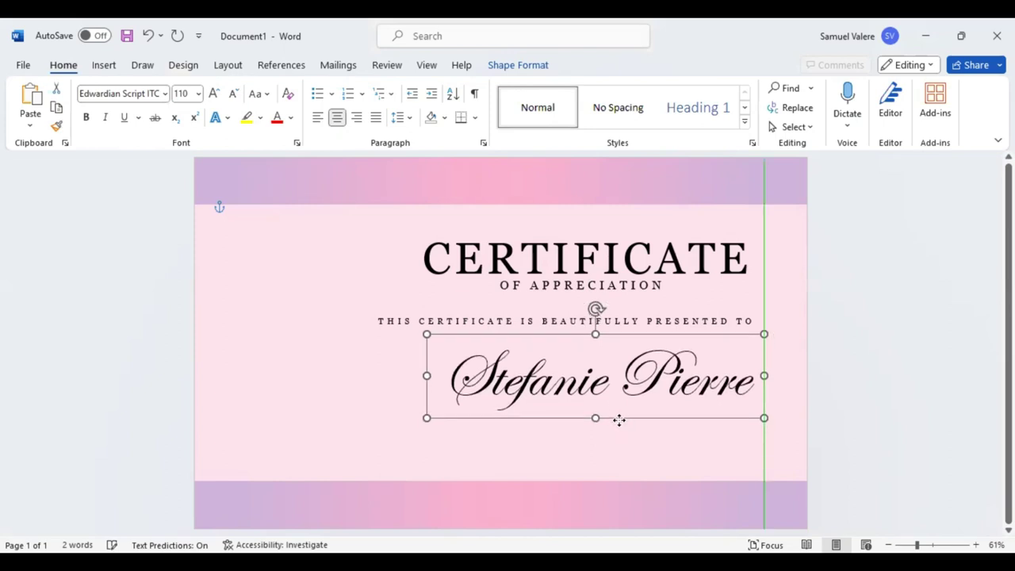
left_click_drag(619, 421, 619, 421)
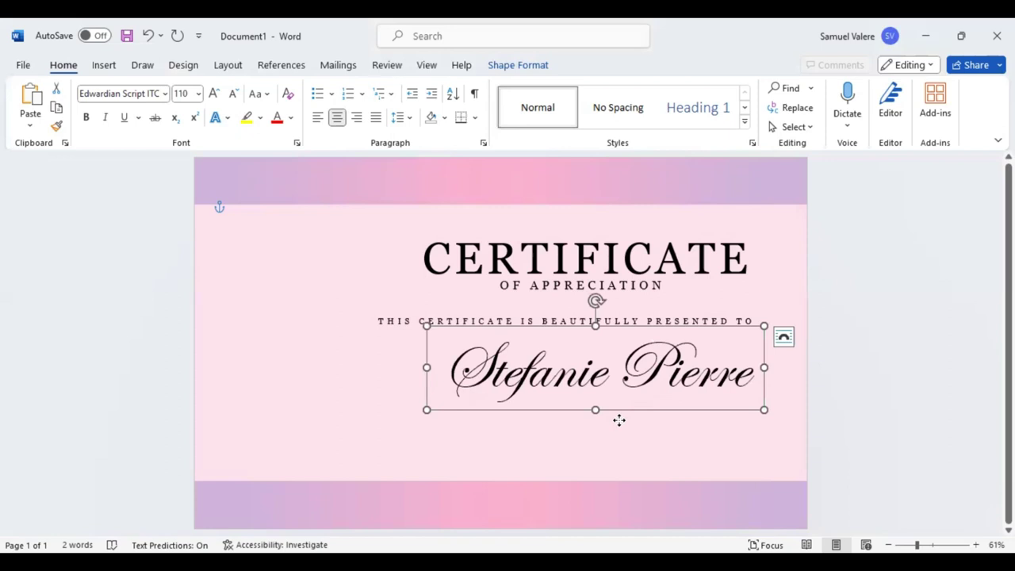
Group-select the presented-to line, name, OF APPRECIATION and CERTIFICATE, and move them up together.
left_click(556, 322, "shift")
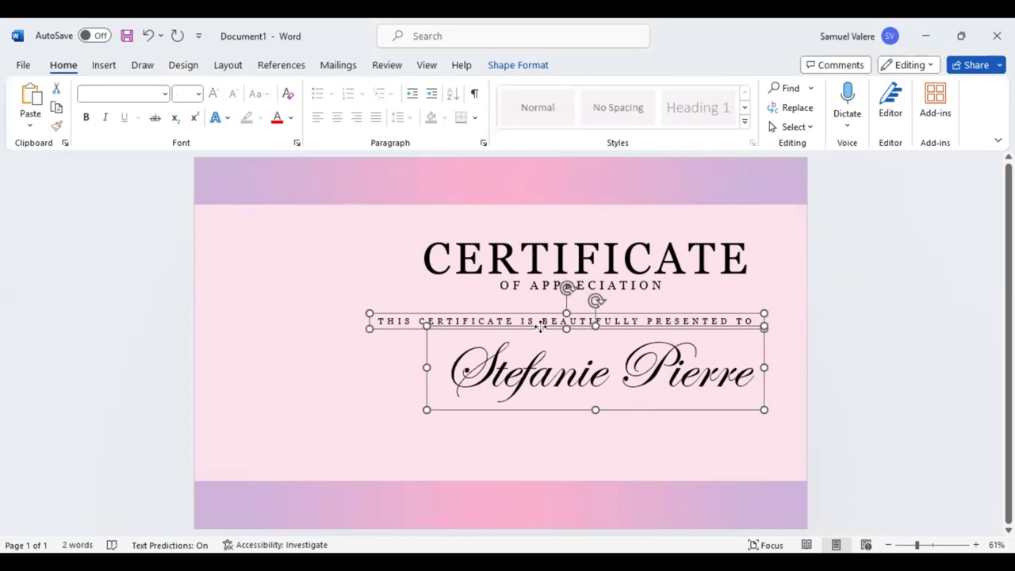
left_click_drag(541, 321, 537, 321)
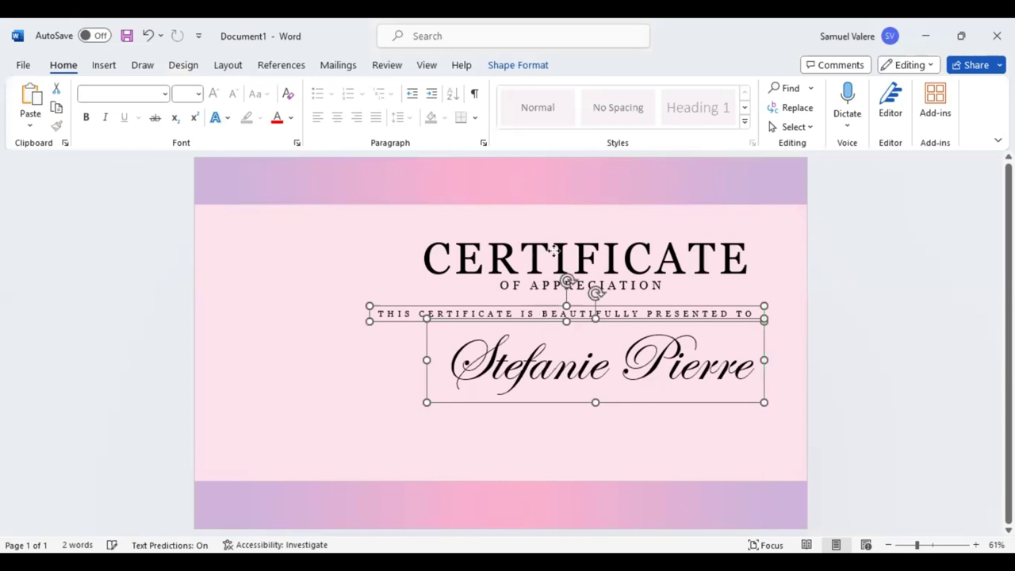
left_click(554, 250, "shift")
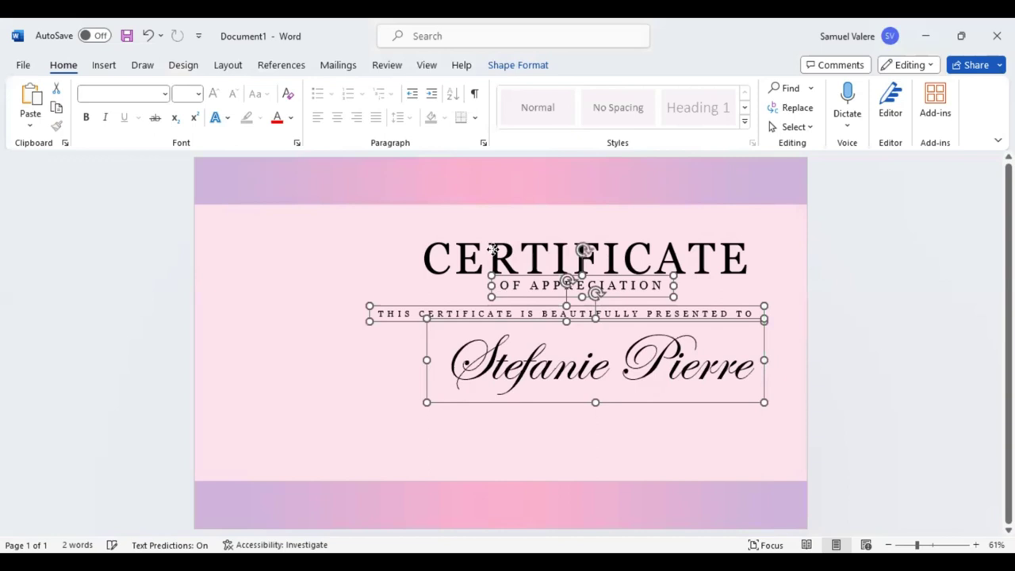
left_click(538, 232, "shift")
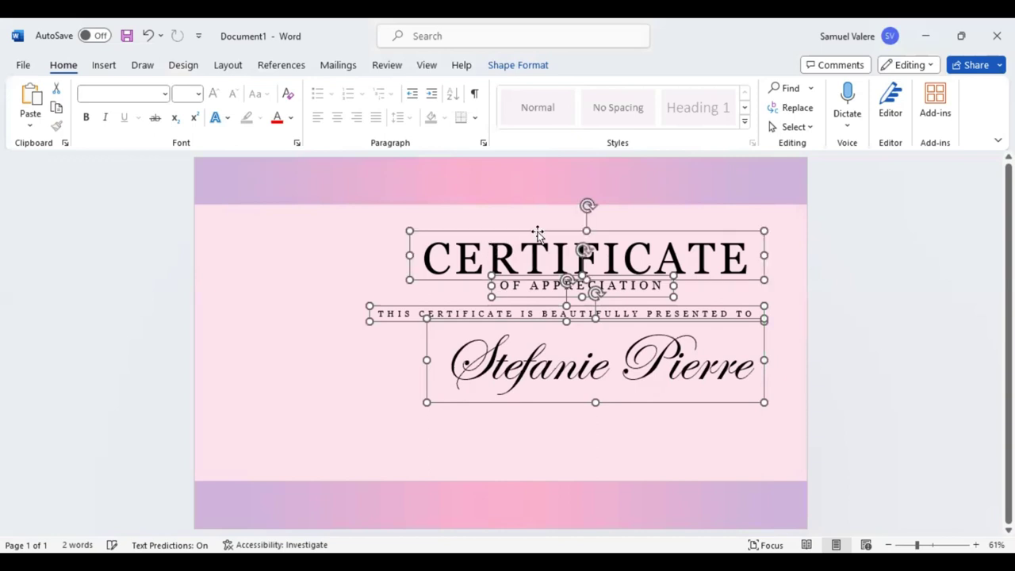
left_click_drag(538, 231, 538, 211)
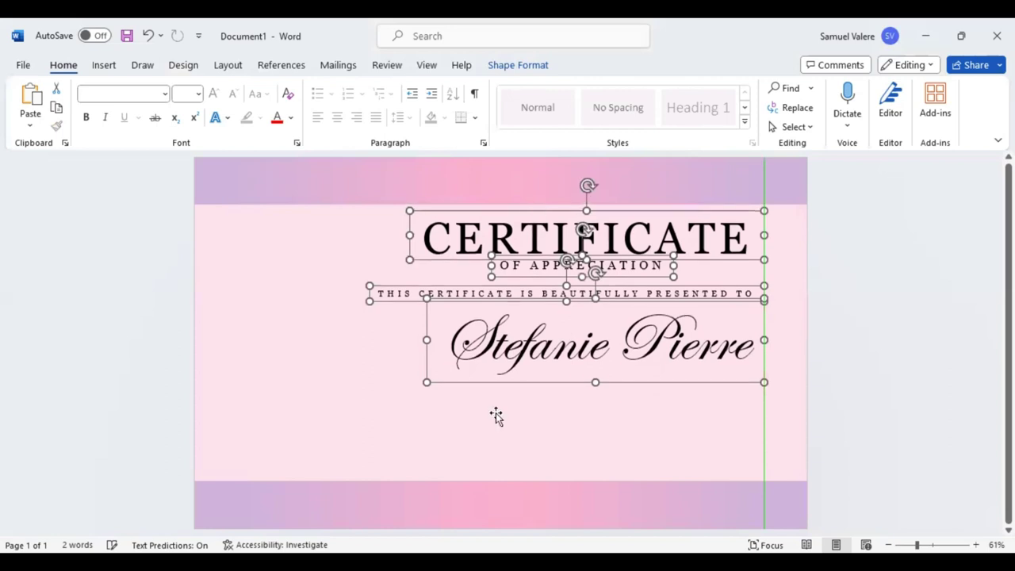
key("Escape")
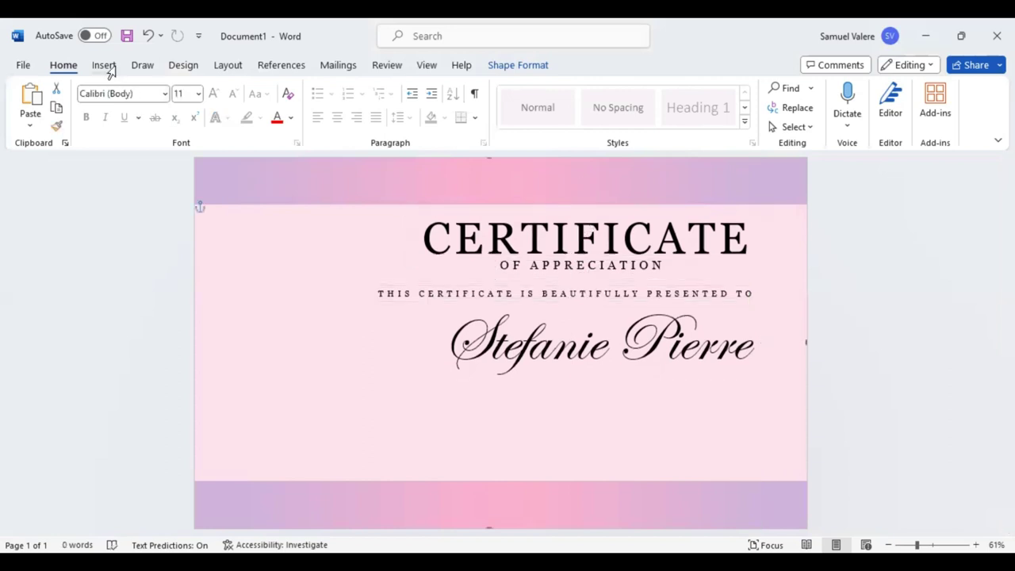
left_click(105, 67)
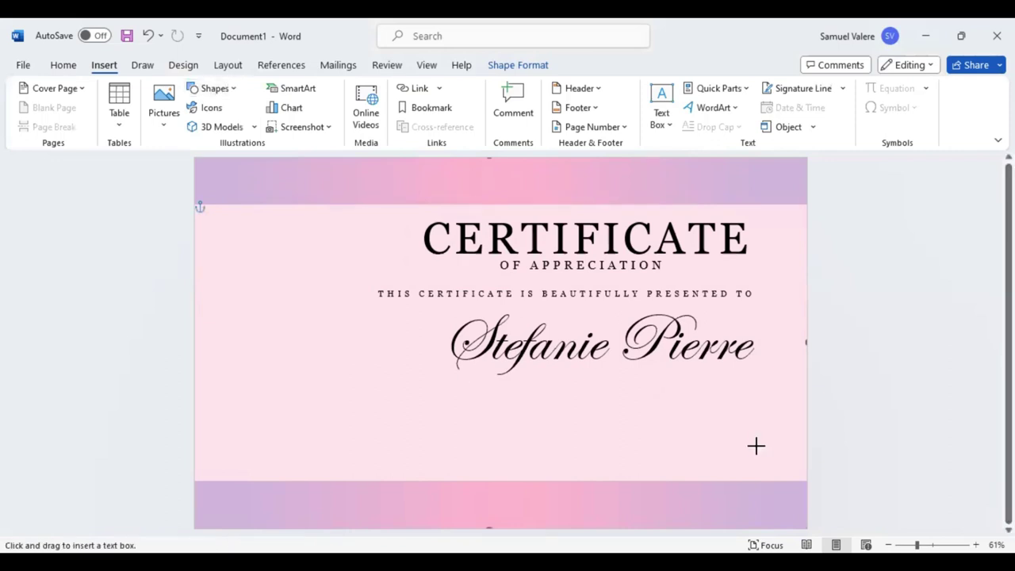
Draw a text box below the name, paste the appreciation paragraph, and remove its fill.
left_click_drag(755, 445, 463, 382)
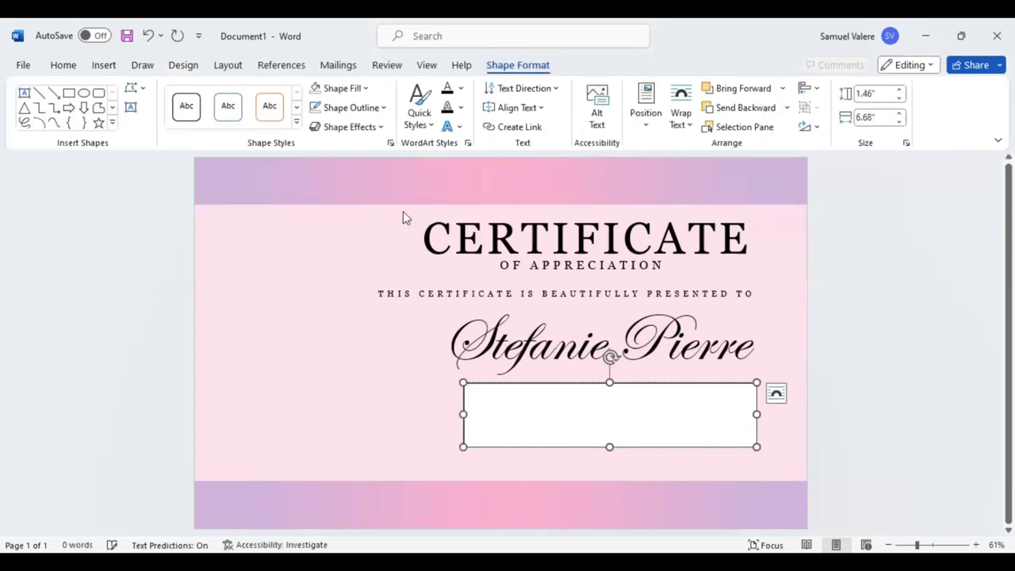
type("With deepest appreciation, we recognize your extraordinary contributions that have redefined the limits of achievement. Your dedication to exceeding expectations, coupled with your unyielding spirit, has resulted in outcomes that are nothing short of remarkable. This certificate is a tribute to your profound impact.")
left_click(316, 91)
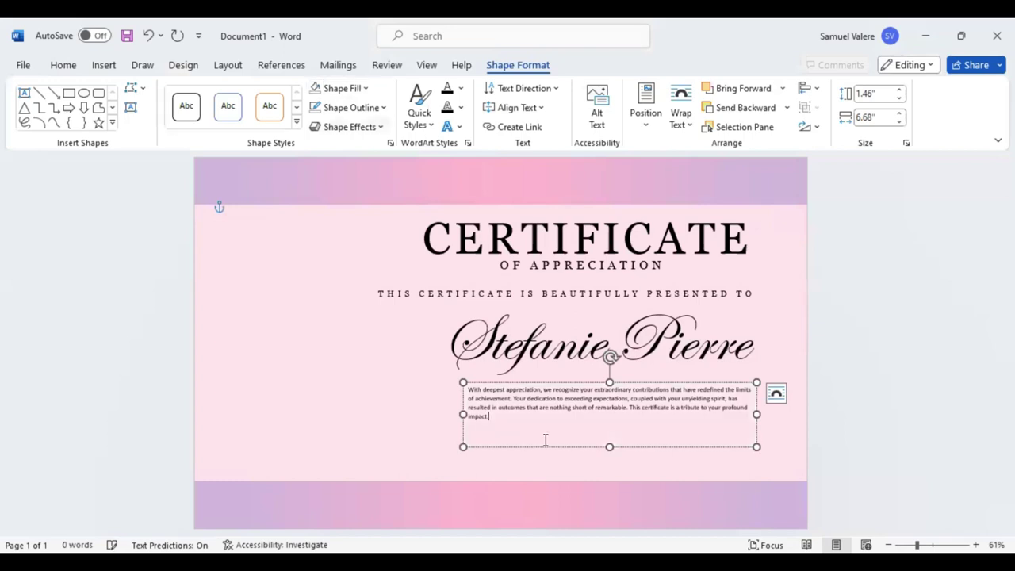
key("ctrl+a")
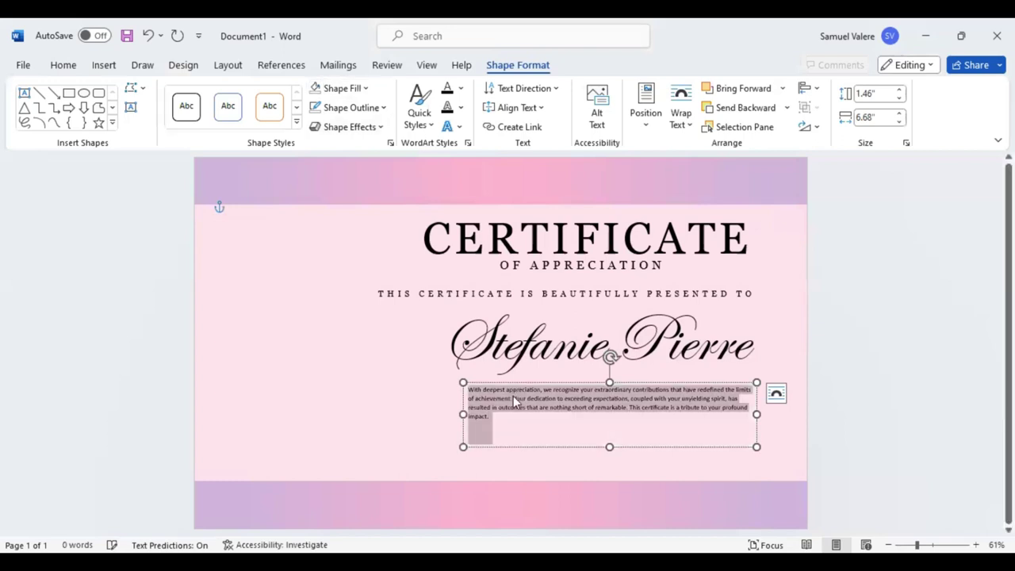
Centre the paragraph in Georgia 16 pt and widen its box to the left.
left_click(106, 67)
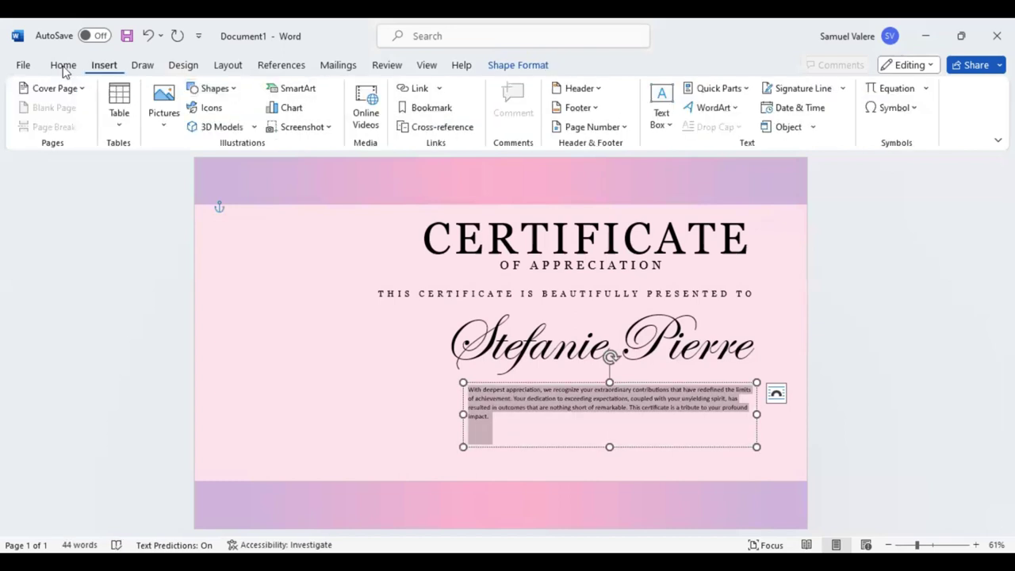
left_click(63, 69)
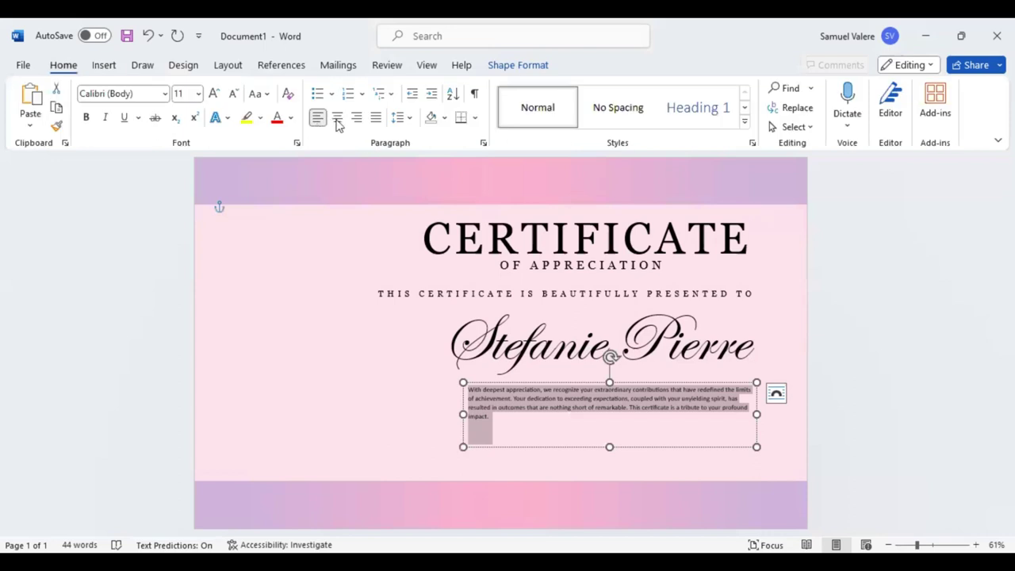
left_click(337, 117)
left_click(213, 92)
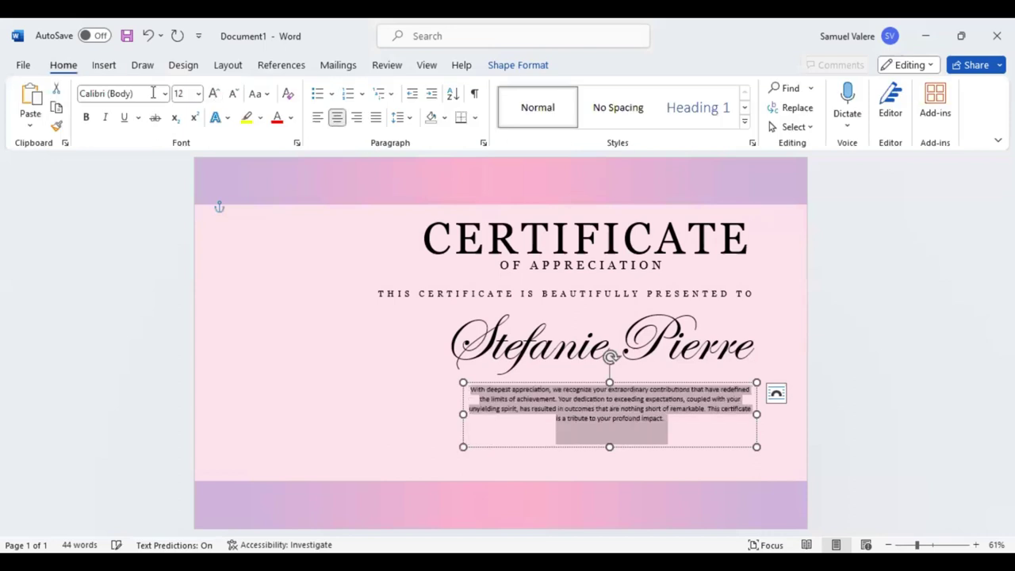
left_click(153, 92)
type("Georgia")
key("Return")
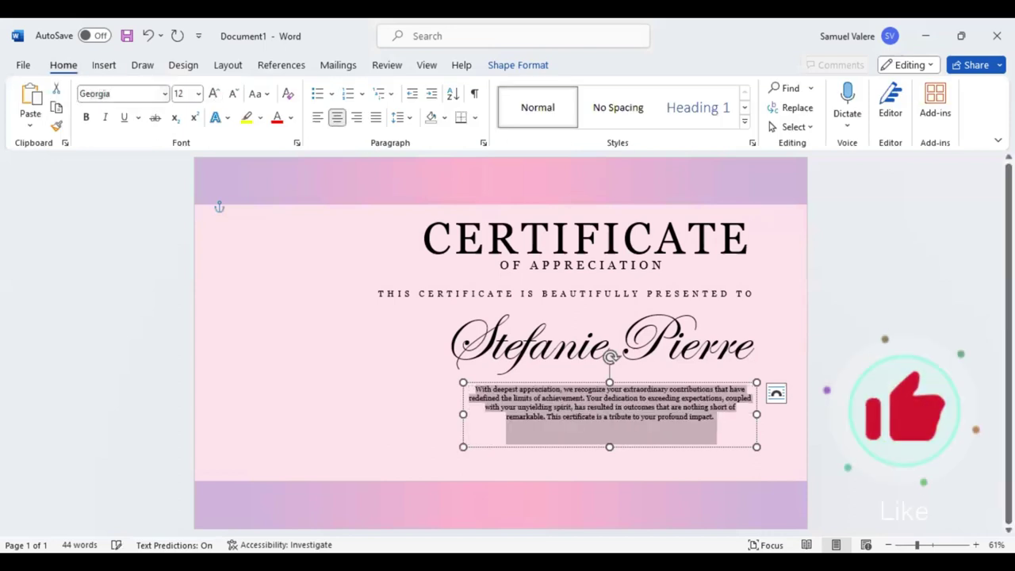
left_click(214, 94)
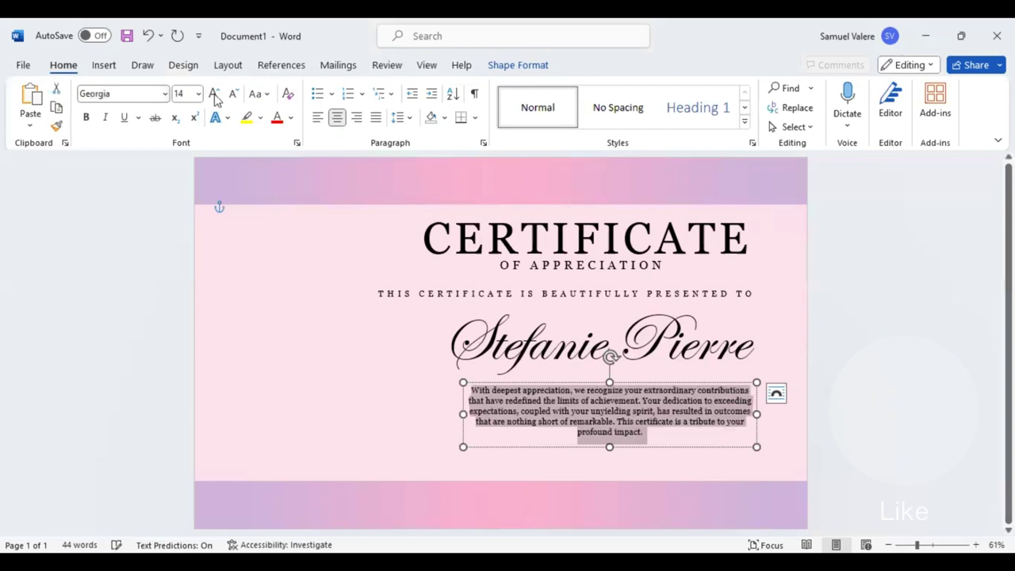
left_click(214, 94)
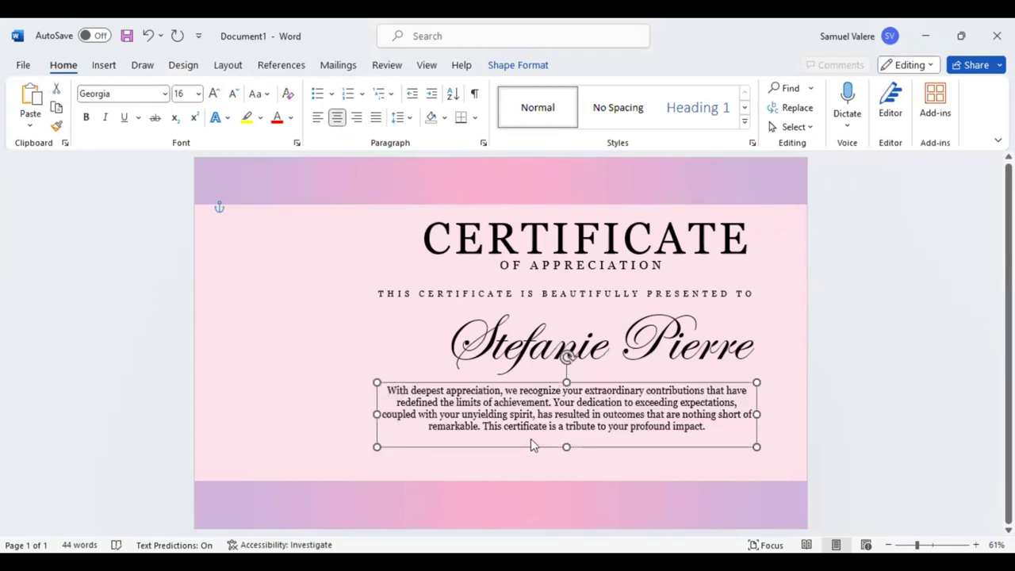
left_click_drag(376, 409, 359, 404)
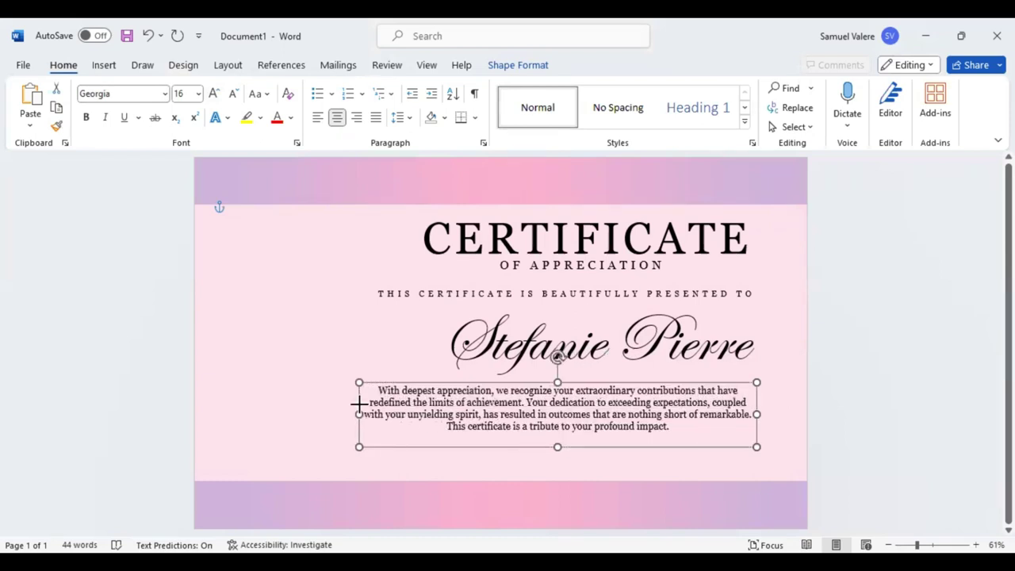
mouse_move(510, 446)
left_mouse_down()
mouse_move(566, 444)
mouse_move(565, 434)
left_mouse_up()
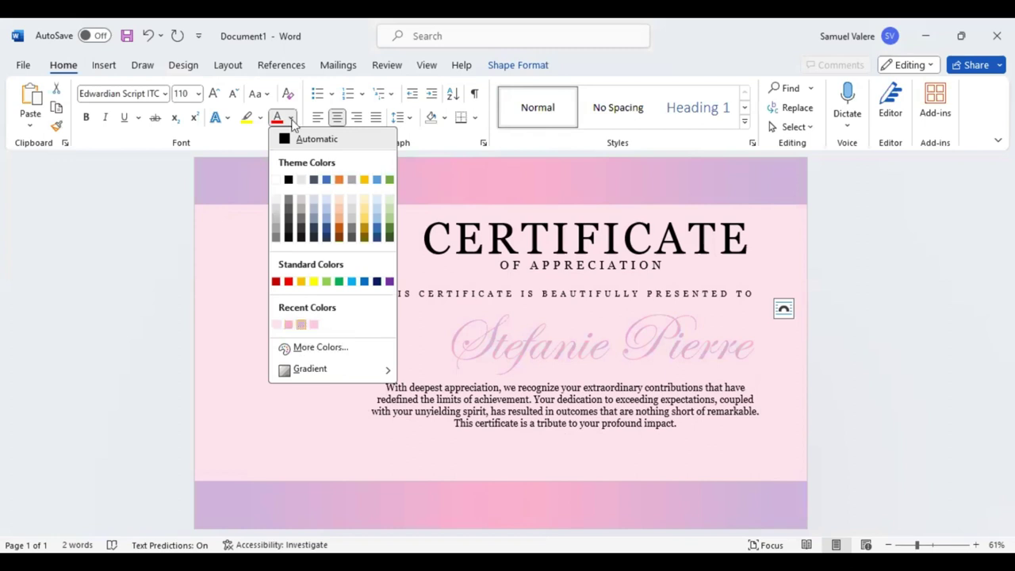
Colour the recipient's script name a custom soft purple (#9D6CB8).
left_click(332, 354)
left_click_drag(548, 230, 550, 255)
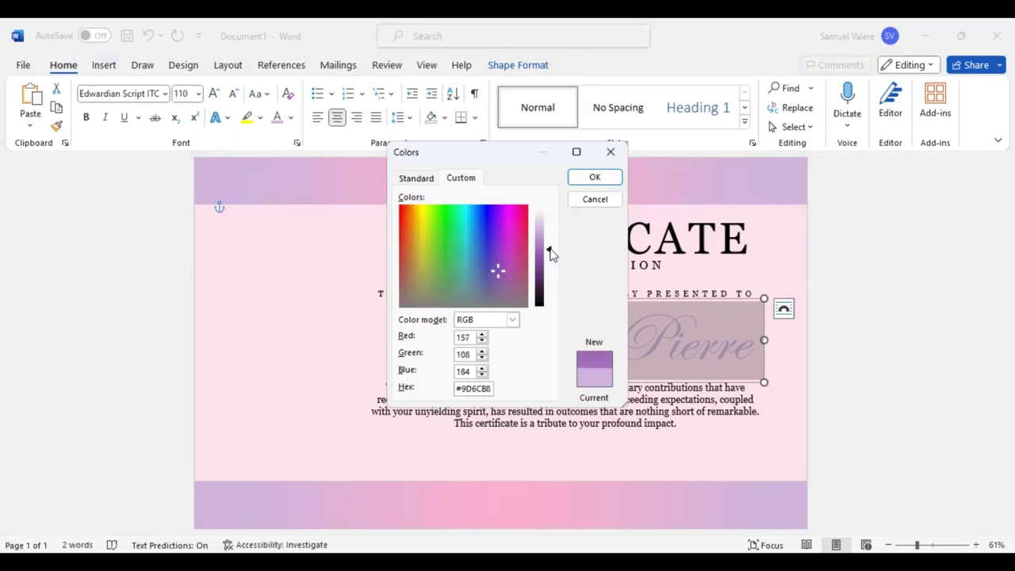
left_click(594, 179)
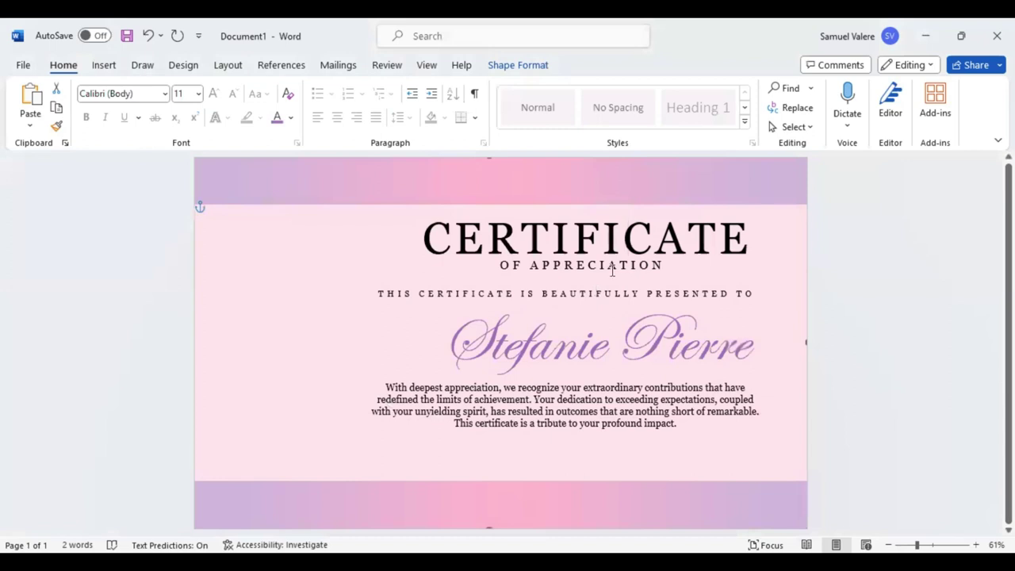
left_click(590, 295)
Colour the OF APPRECIATION subtitle a custom deeper pink (#FF75A6).
triple_click(666, 265)
left_click(670, 241)
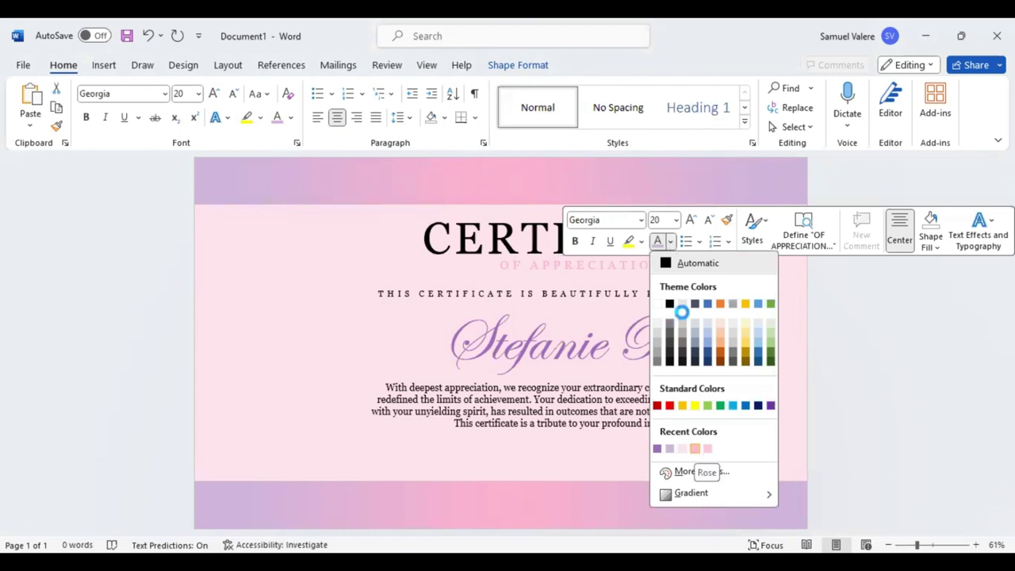
left_click(684, 471)
left_click_drag(549, 228, 548, 234)
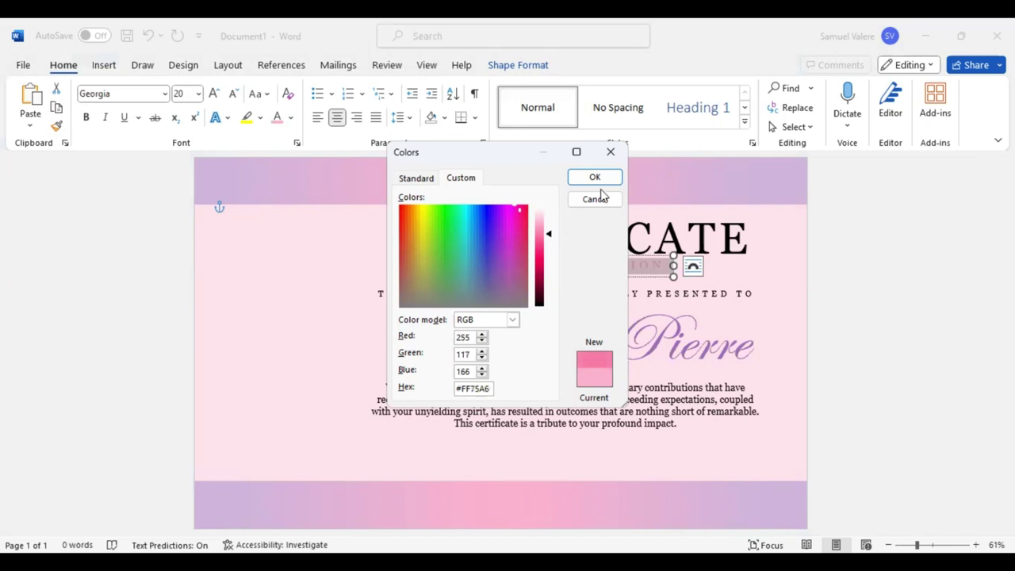
key("Return")
left_click(598, 446)
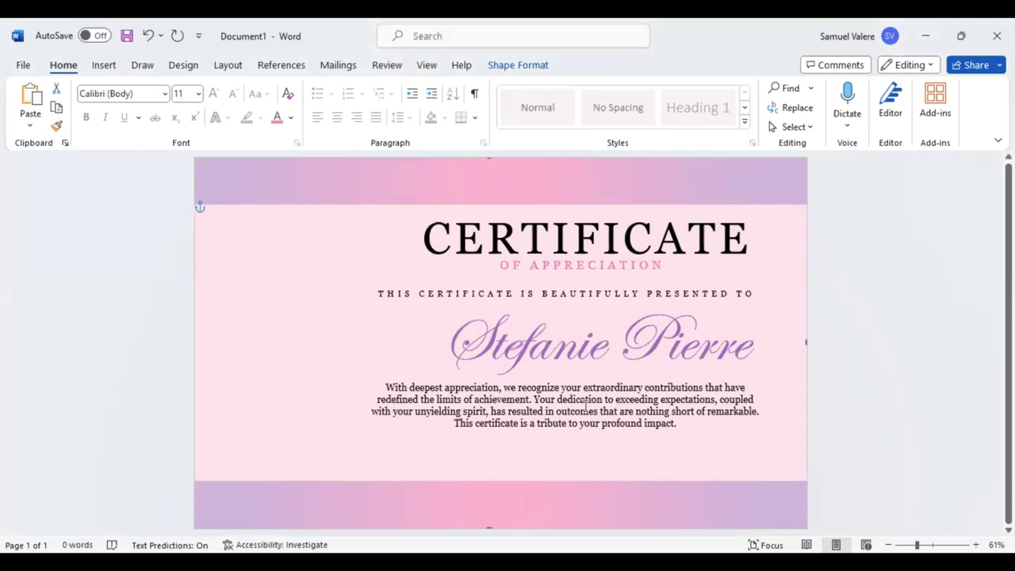
left_click(568, 301)
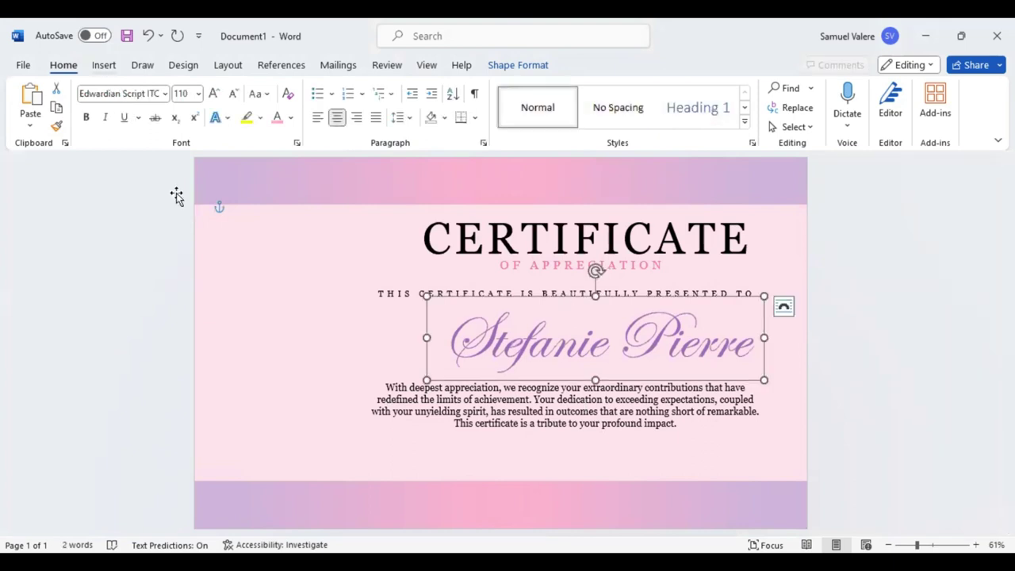
Add a bottom-left Signature text box, centred in Georgia 12 pt all caps.
left_click(104, 65)
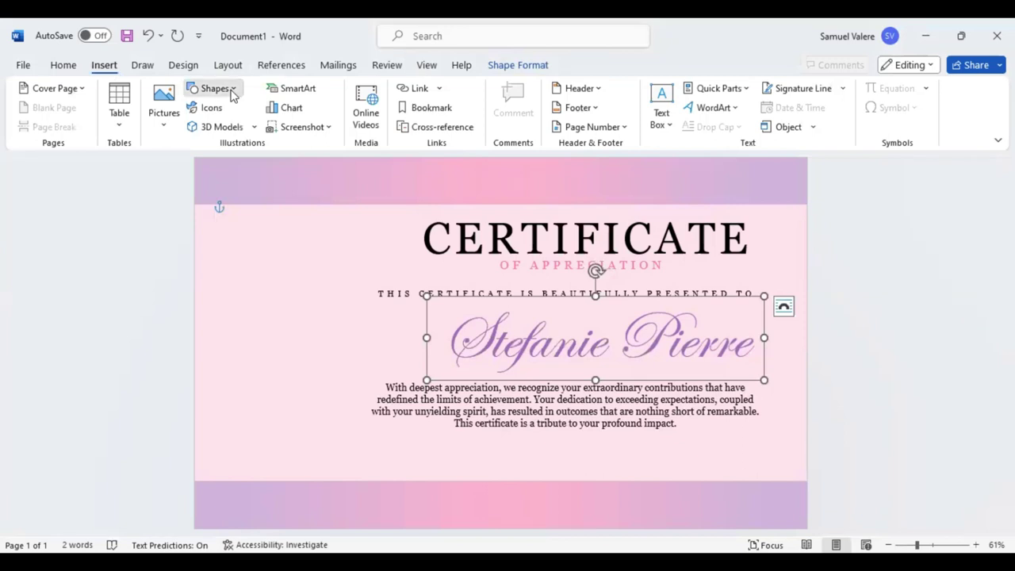
left_click(232, 89)
left_click_drag(368, 458, 437, 477)
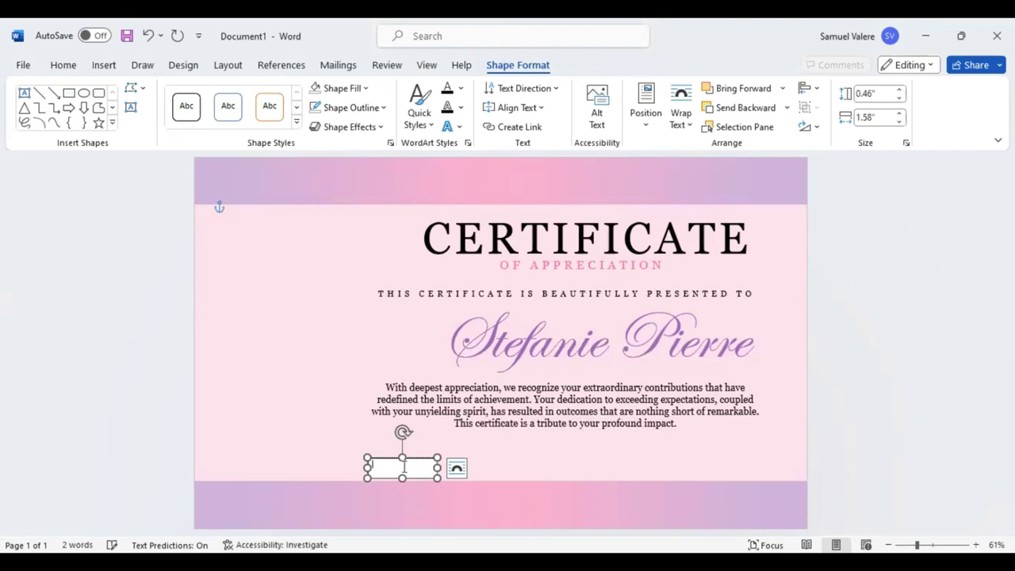
type("Sa")
type("na")
type("ture")
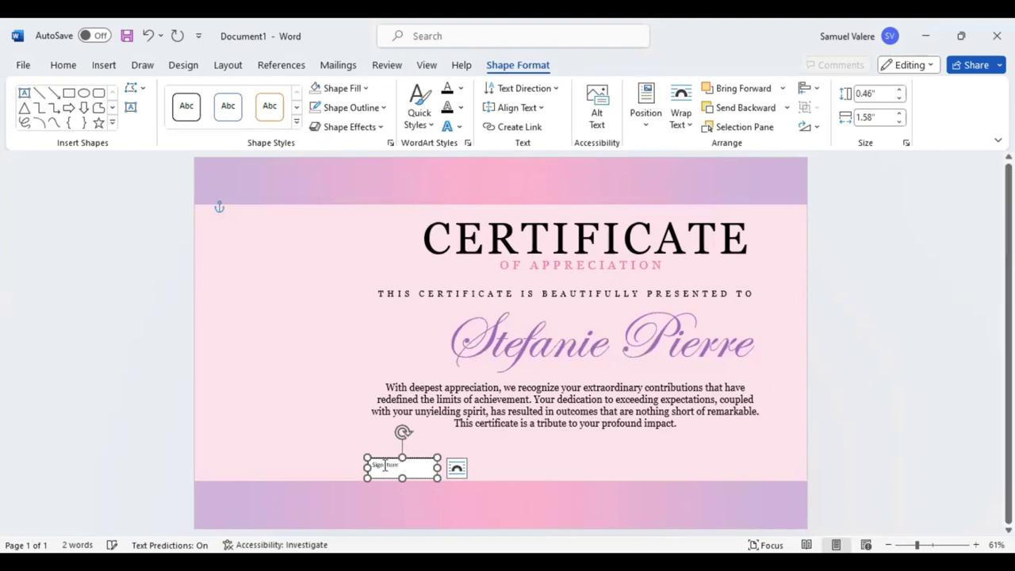
key("ctrl+a")
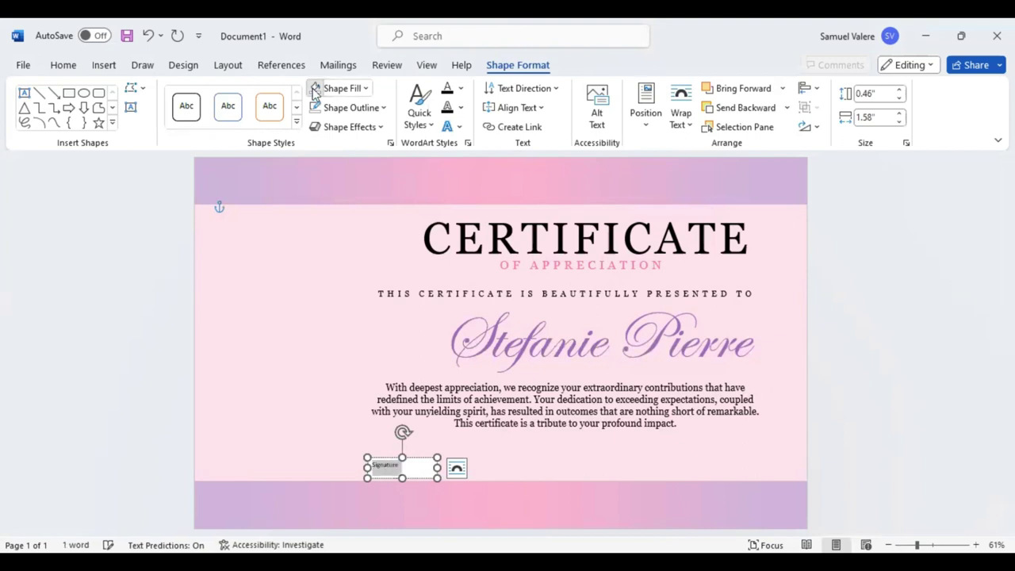
left_click(71, 67)
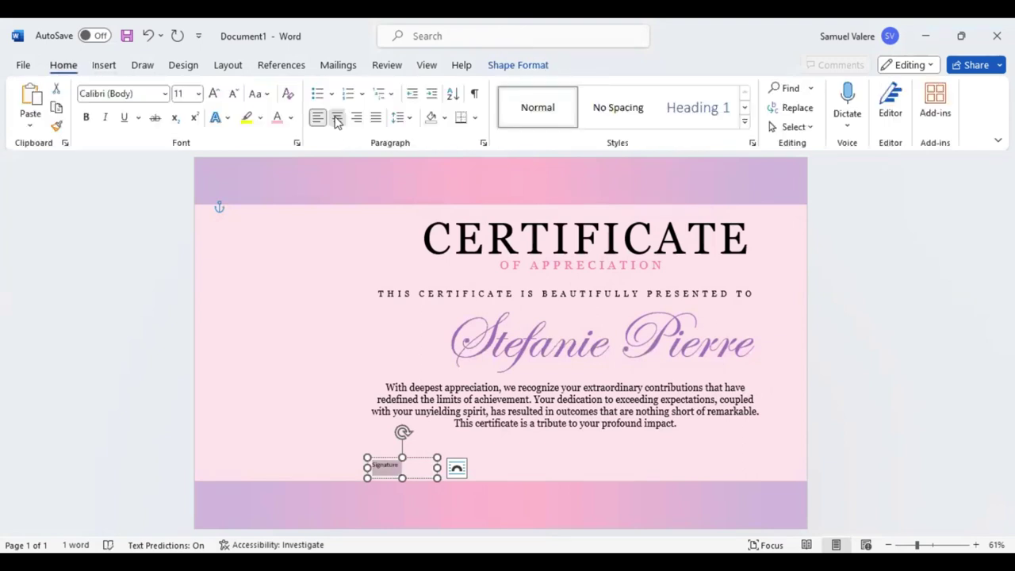
key("ctrl+e")
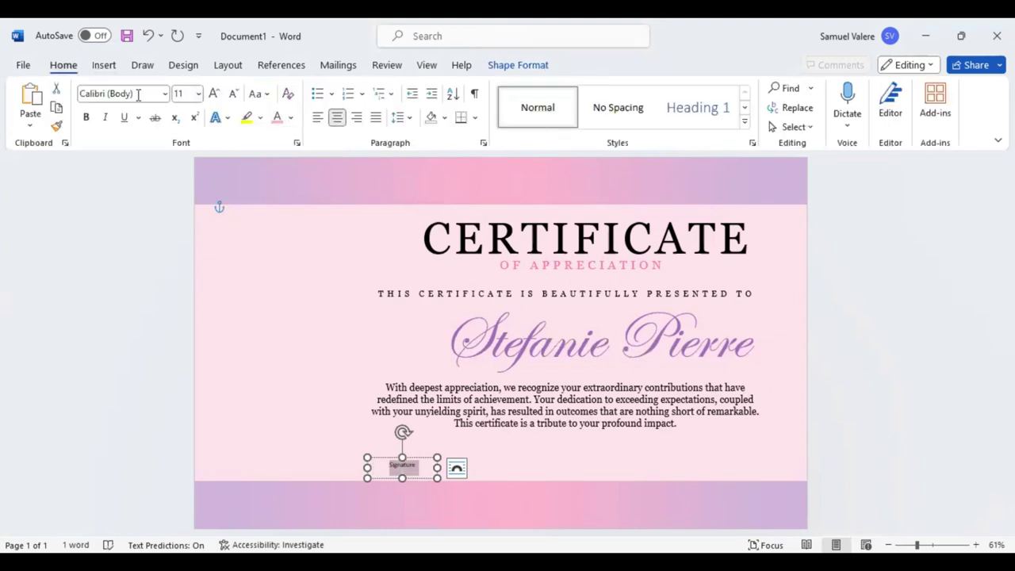
left_click(138, 94)
type("Georgia")
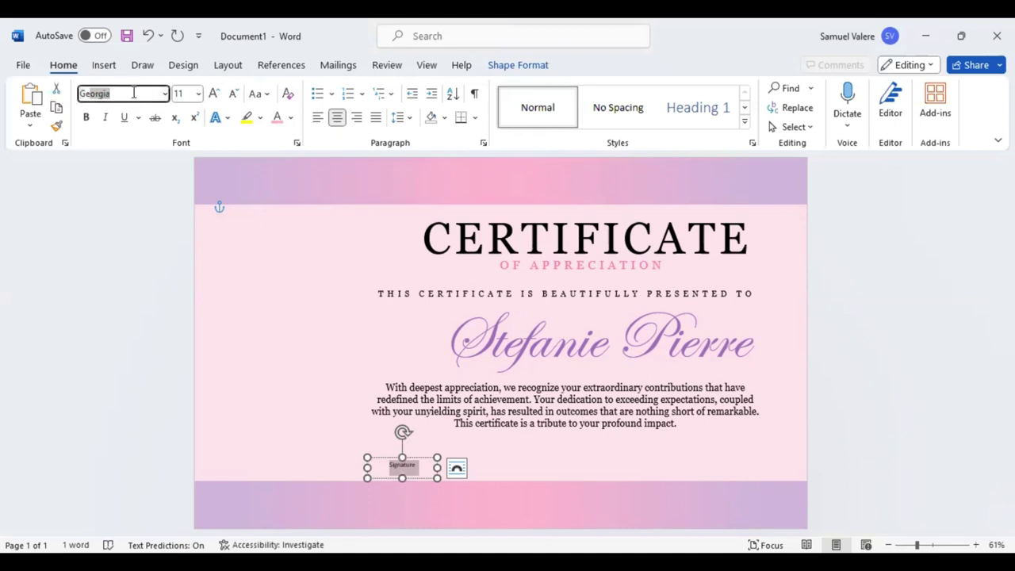
key("Return")
left_click(214, 94)
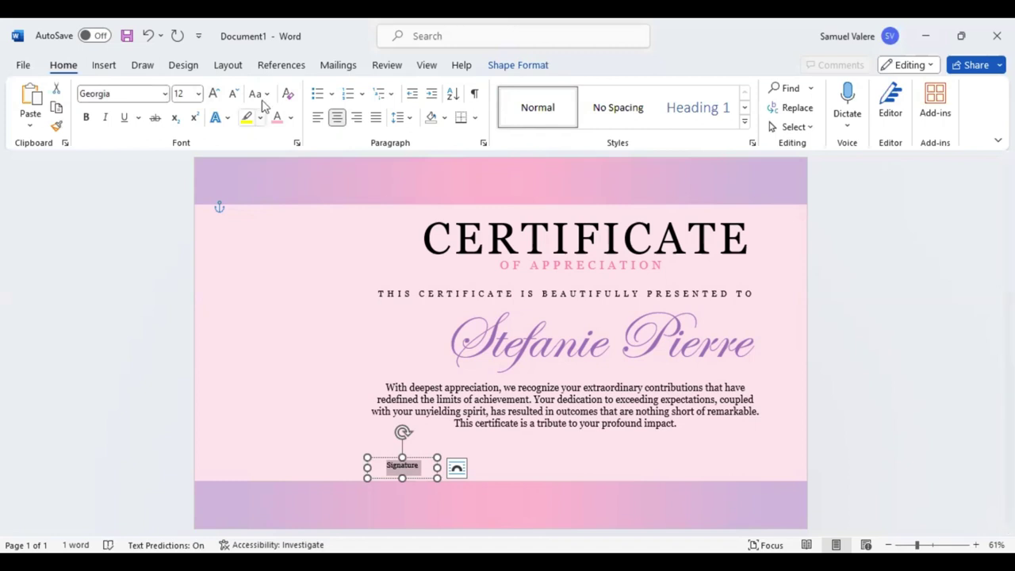
left_click(402, 469)
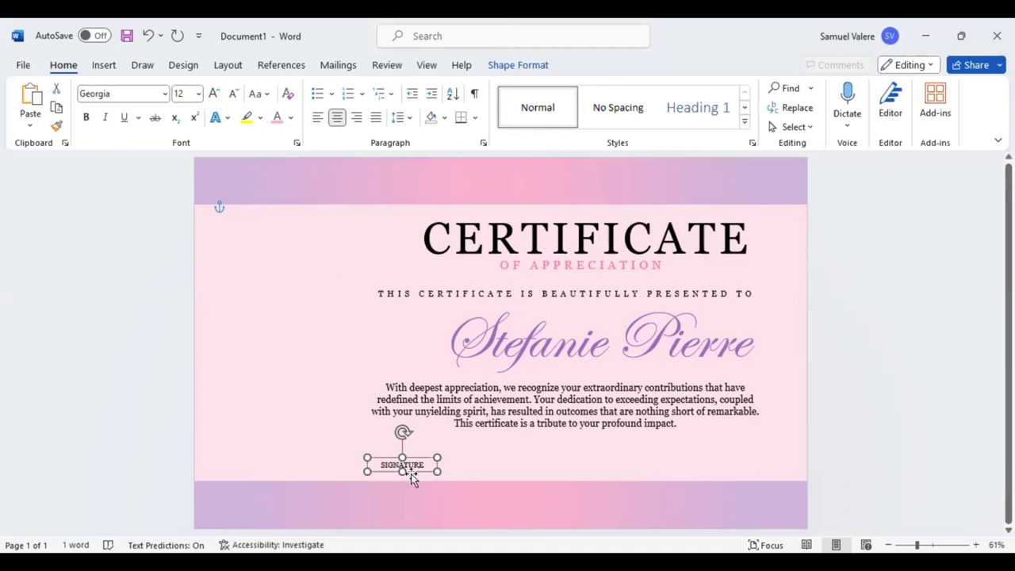
Move the SIGNATURE label lower and place a copy at the bottom right.
left_click(412, 470)
left_click_drag(412, 471, 402, 479)
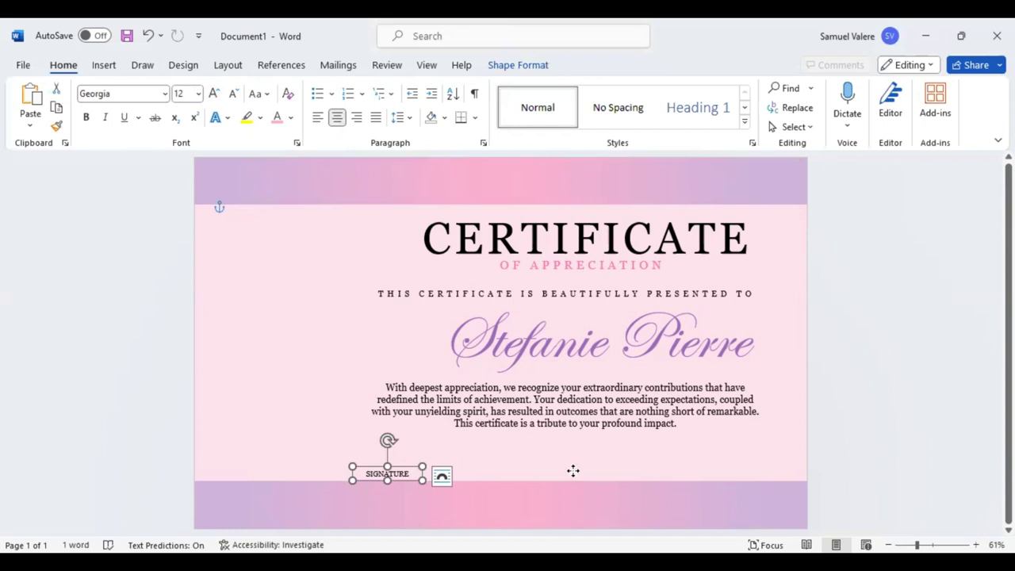
left_click_drag(572, 471, 761, 460)
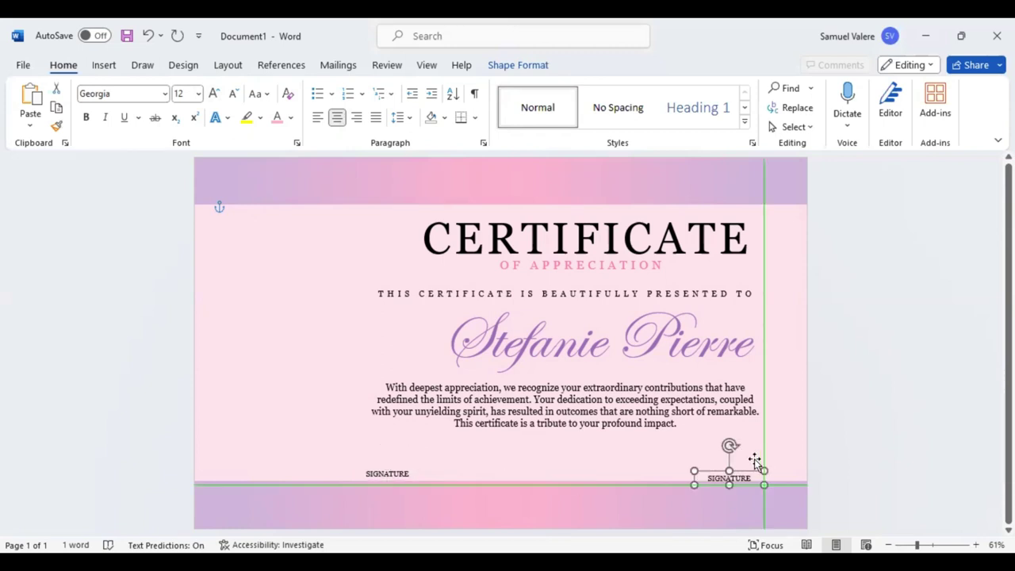
left_click_drag(755, 462, 752, 460)
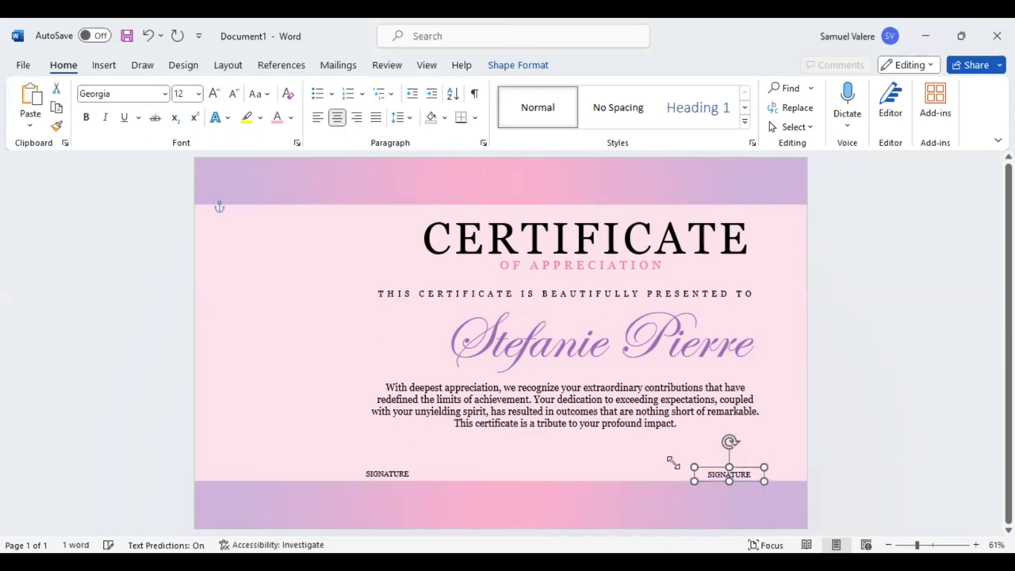
left_click(104, 69)
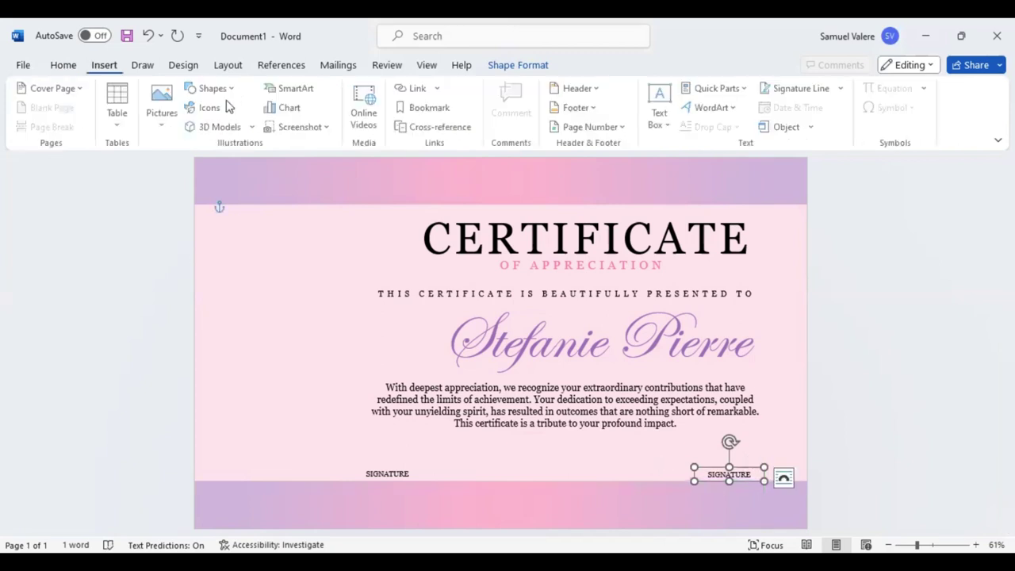
Draw a horizontal signature line just above the left SIGNATURE label.
left_click(214, 89)
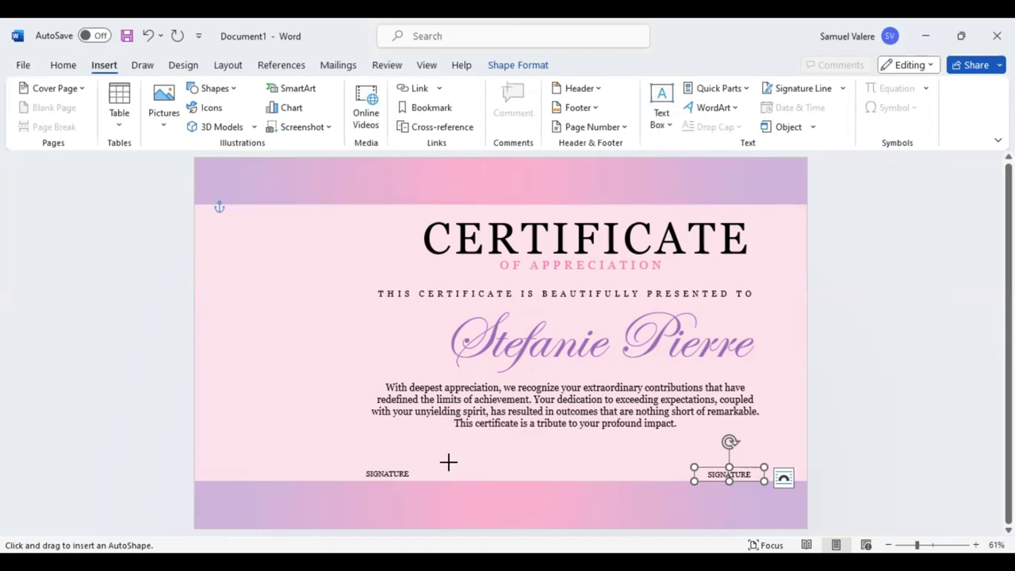
left_click_drag(453, 464, 460, 466)
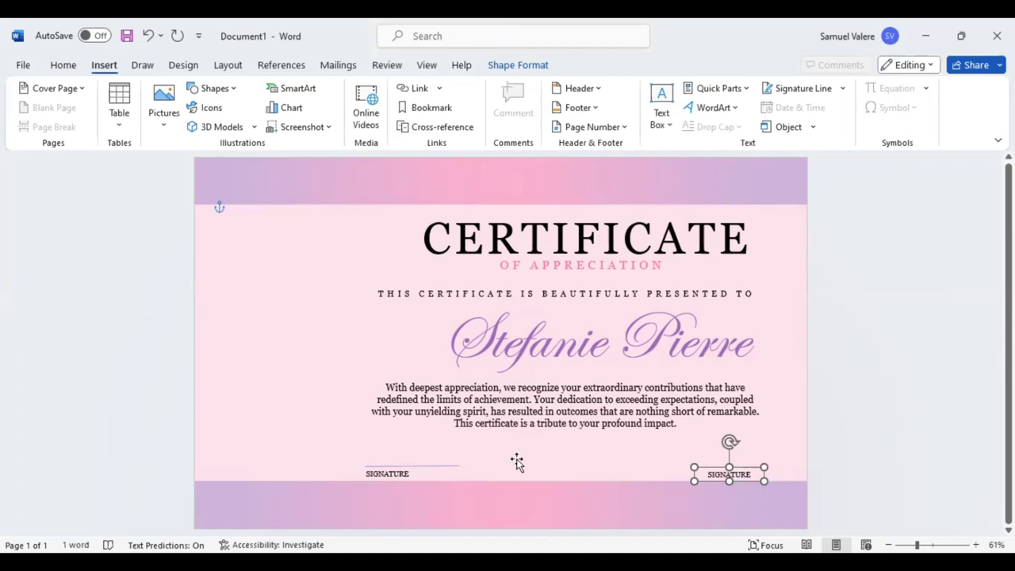
left_click_drag(343, 467, 440, 467)
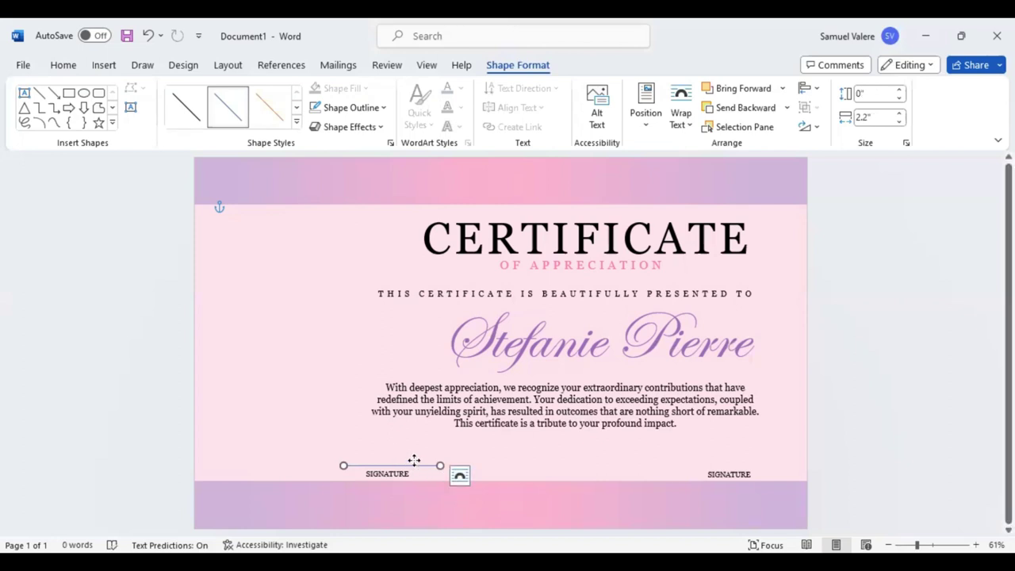
left_click_drag(414, 461, 414, 483)
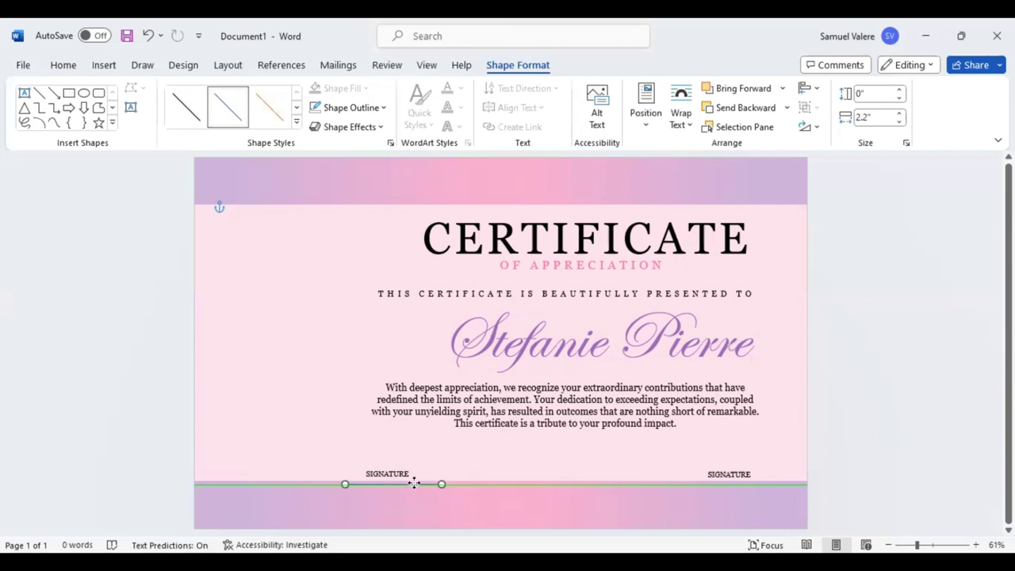
left_click_drag(411, 466, 409, 467)
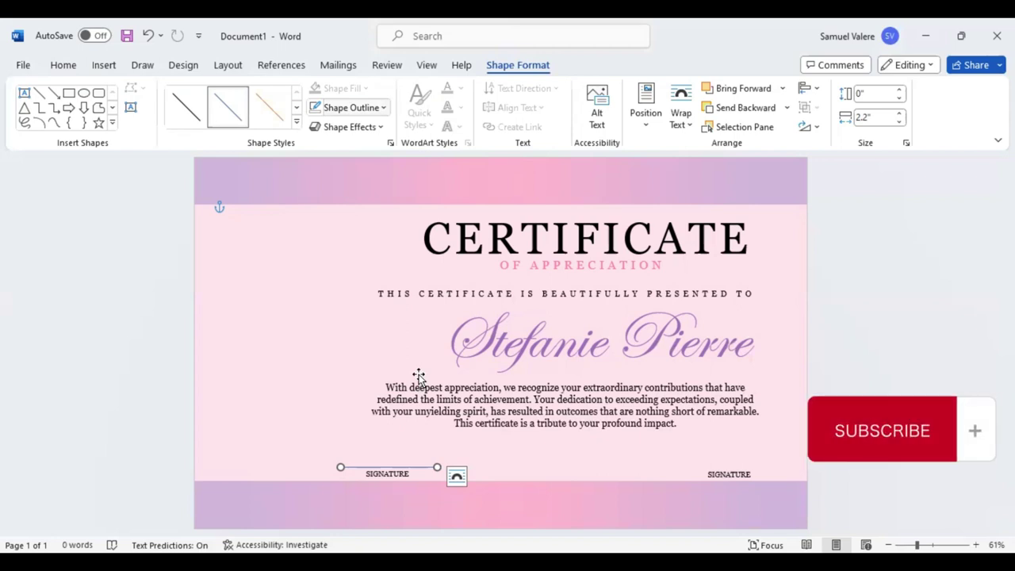
key("ctrl+z")
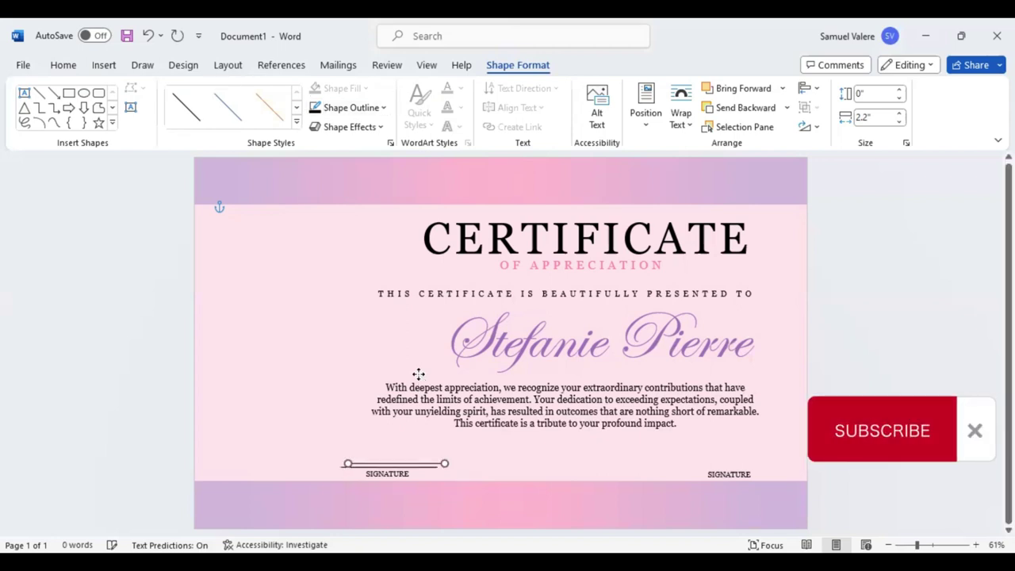
left_click(436, 393)
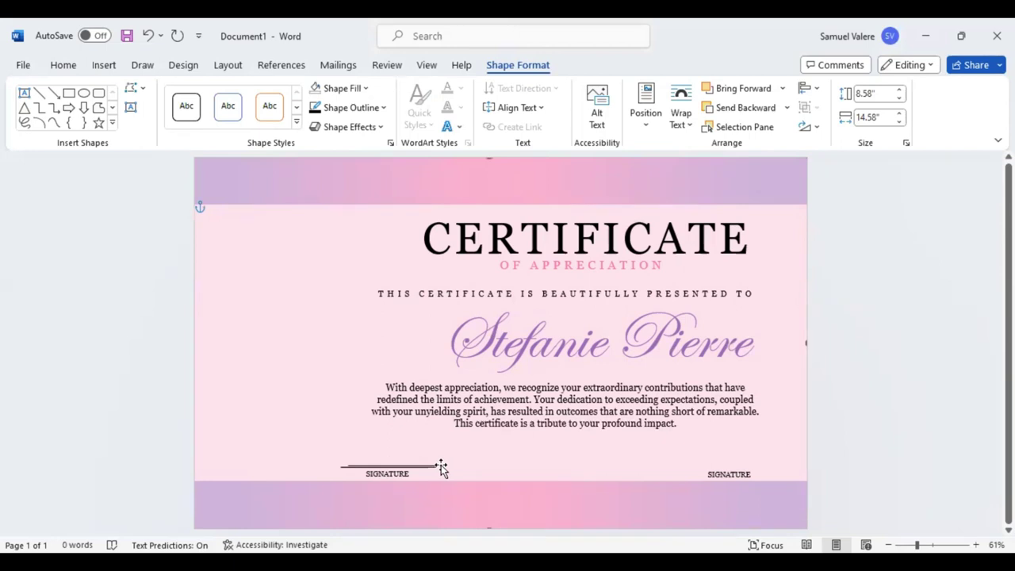
left_click(446, 455)
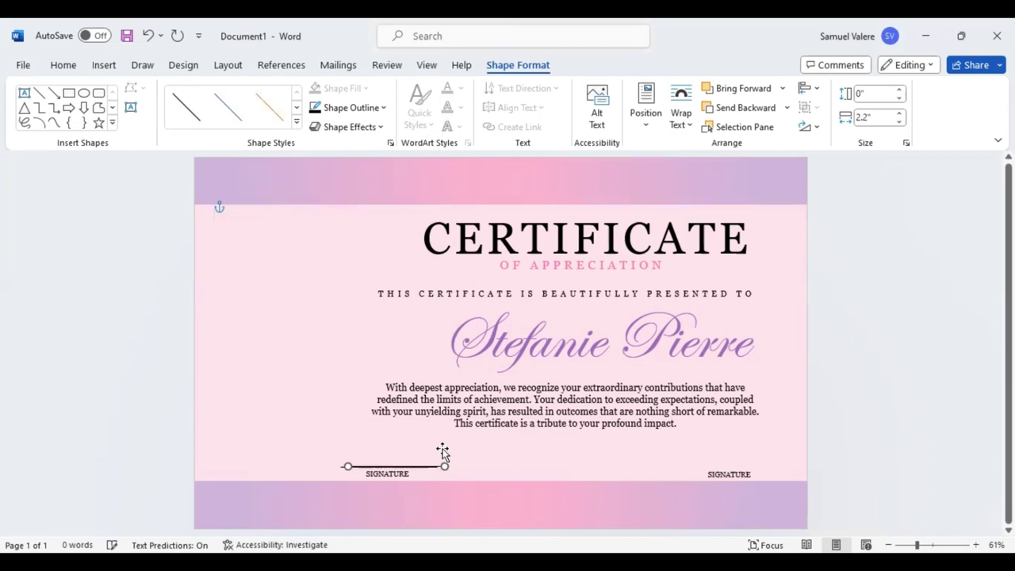
Copy the signature line to sit centred above the right SIGNATURE label.
left_click(442, 452)
left_click_drag(724, 460, 722, 461)
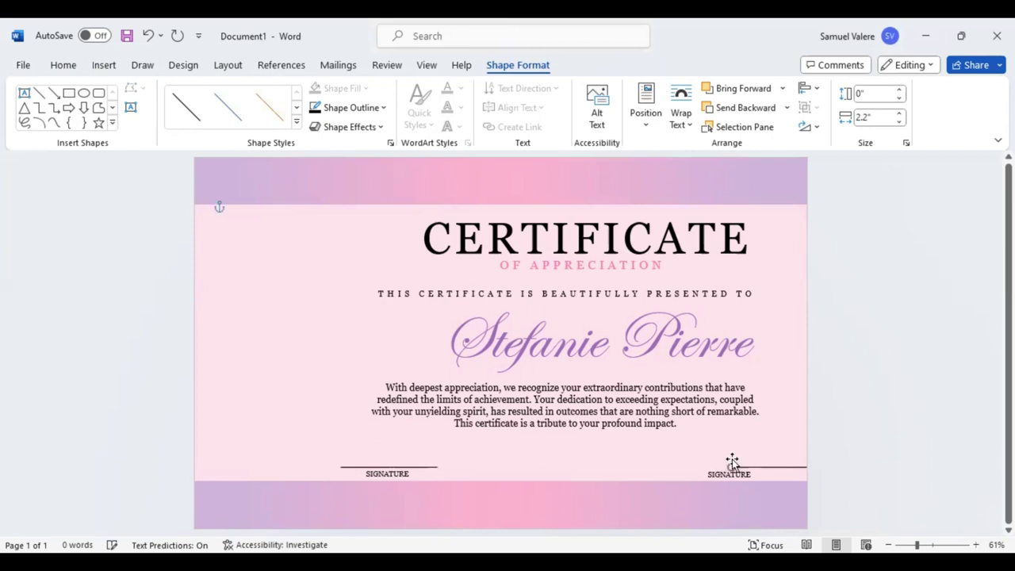
left_click_drag(721, 462, 732, 460)
key("Left")
key("Left")
key("Left")
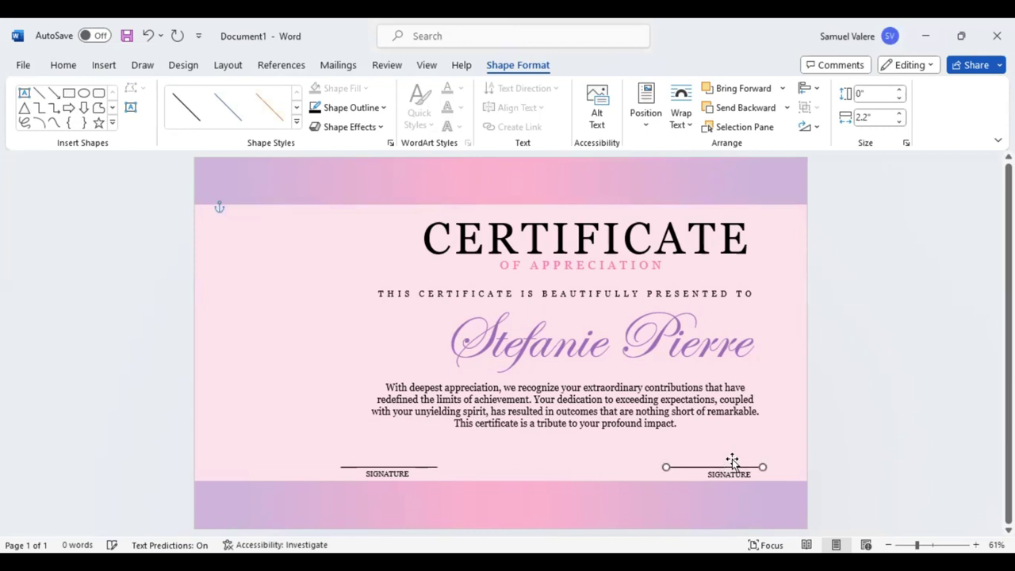
key("ctrl+Right")
key("ctrl+Right")
key("ctrl+Right")
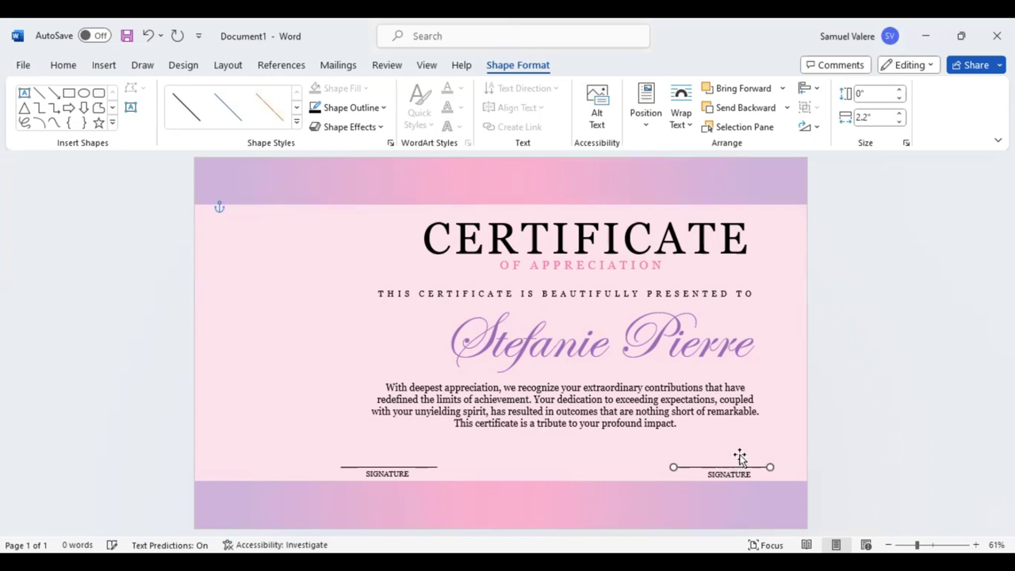
key("ctrl+Right")
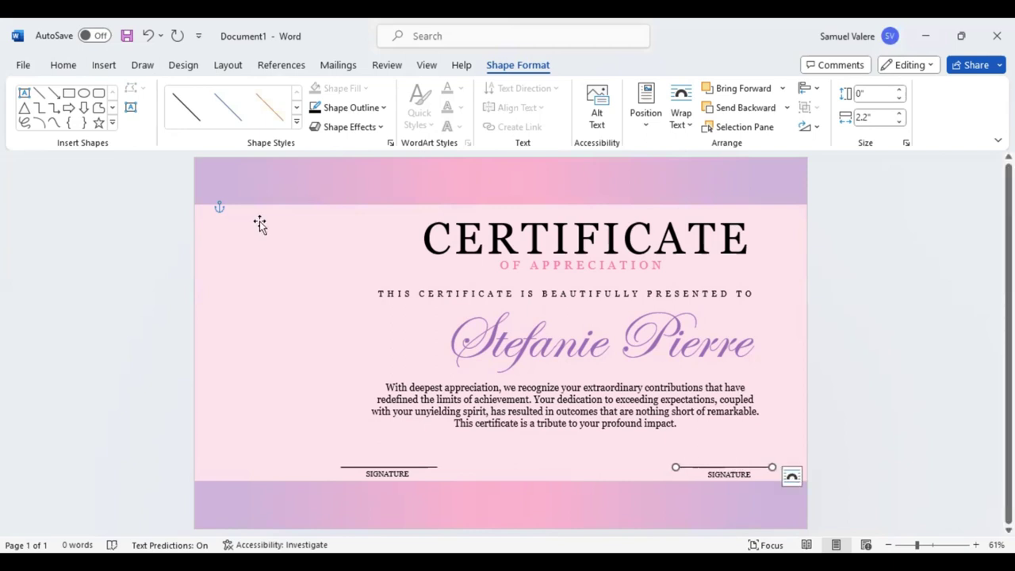
Bring up the Insert Shapes gallery and scroll down to Stars and Banners.
left_click(67, 66)
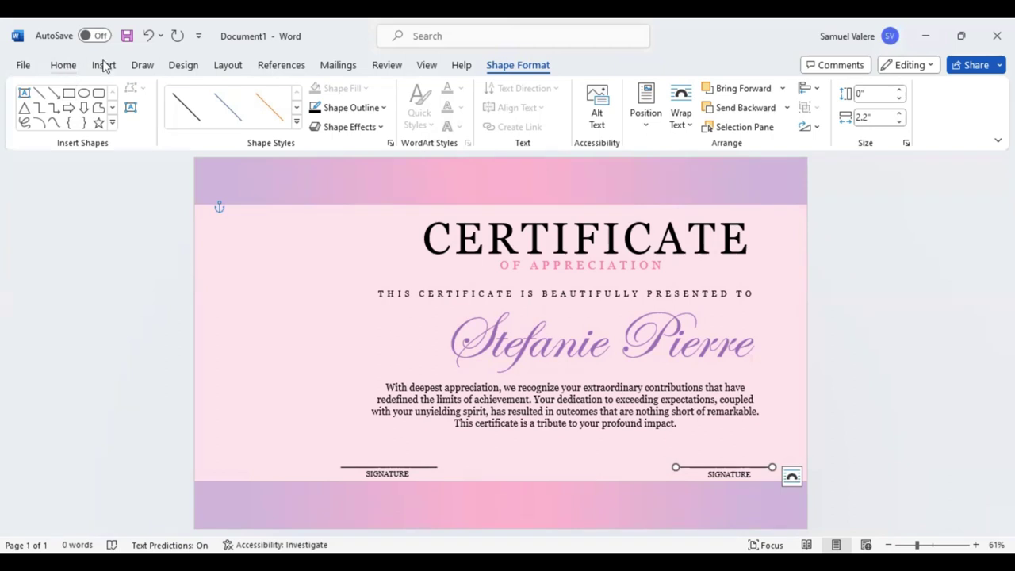
left_click(104, 66)
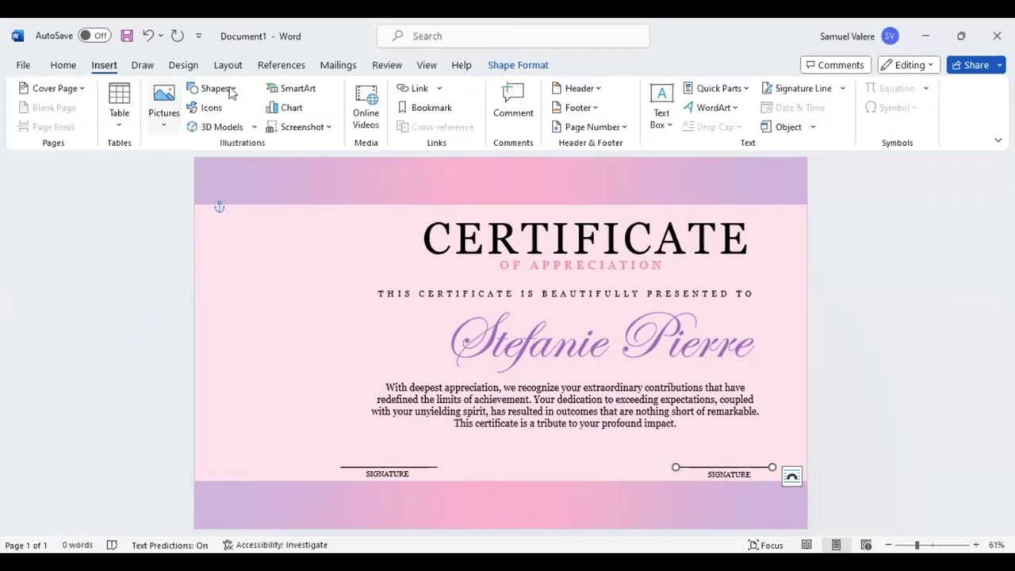
left_click(226, 90)
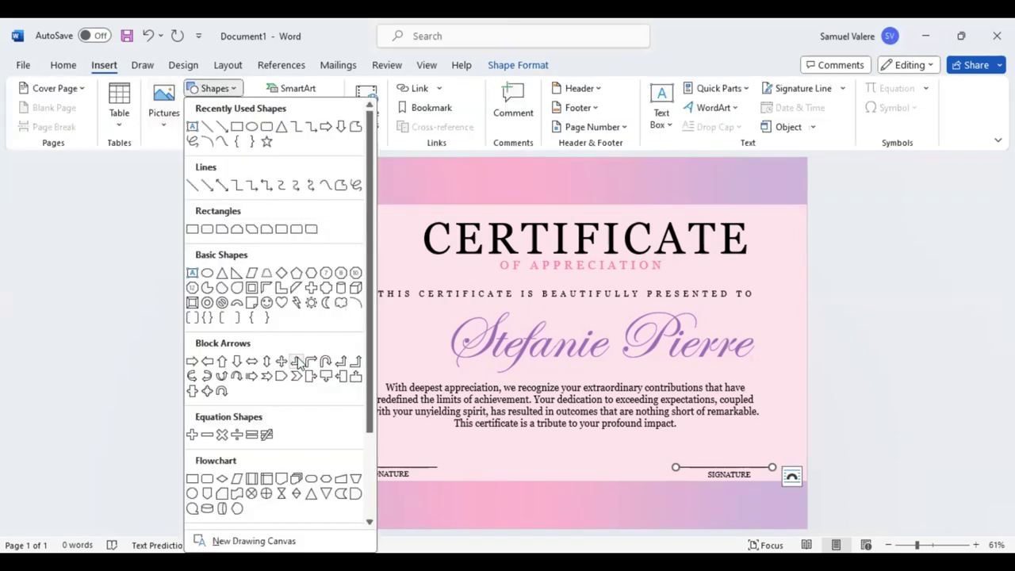
scroll(314, 446, "down", 3)
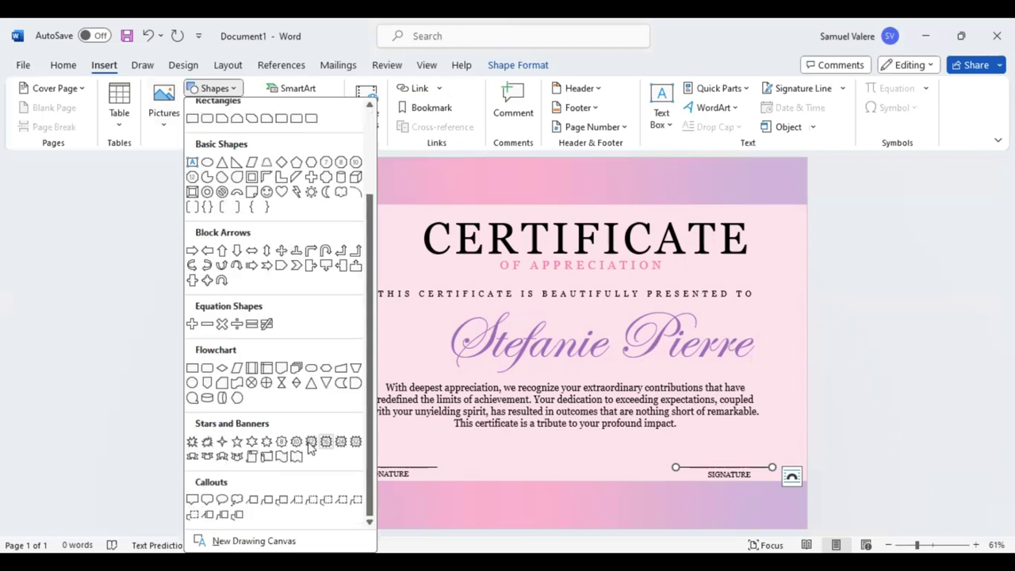
Draw a 12-point star left of the name with shallow points, purple fill and pink outline.
left_click(311, 442)
left_click_drag(240, 307, 355, 404)
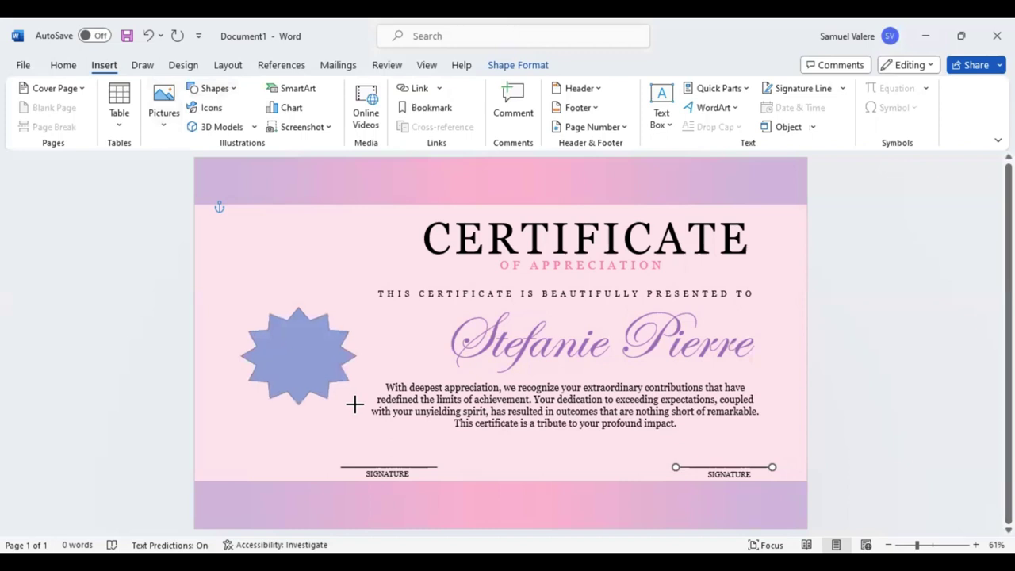
left_click_drag(299, 357, 302, 358)
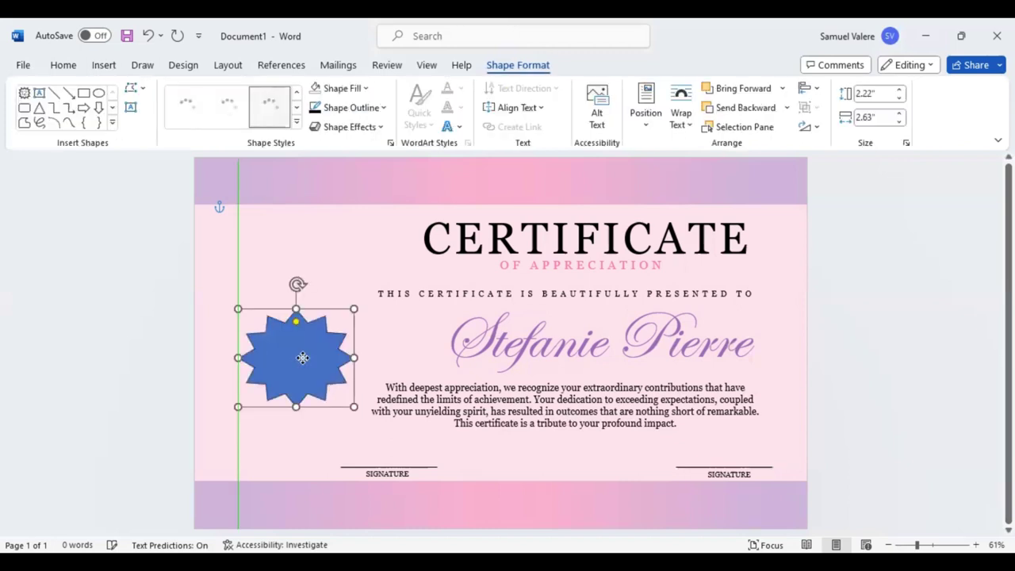
mouse_move(295, 321)
left_mouse_down()
mouse_move(295, 311)
mouse_move(292, 352)
left_mouse_up()
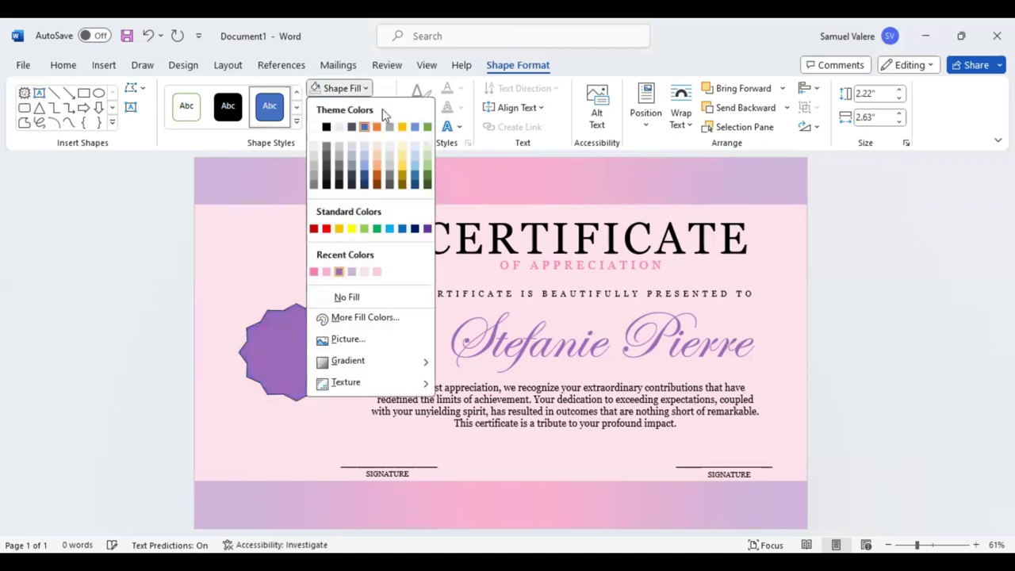
key("Escape")
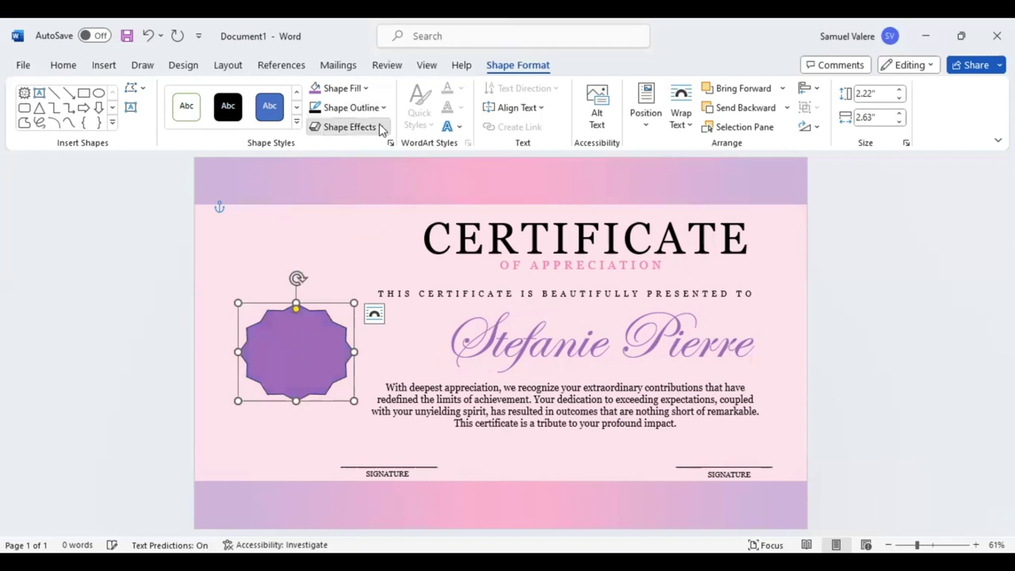
left_click(379, 127)
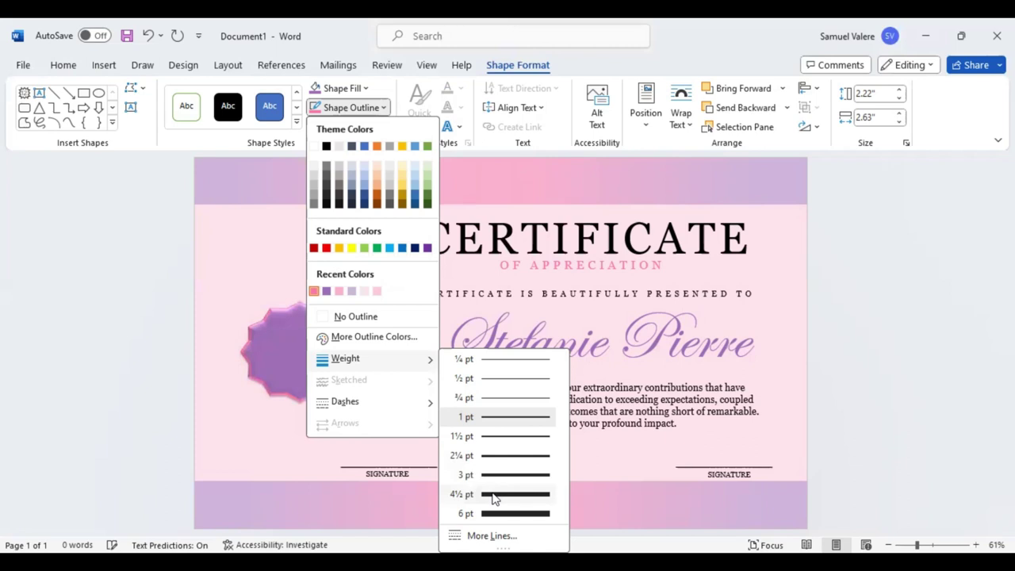
left_click(498, 456)
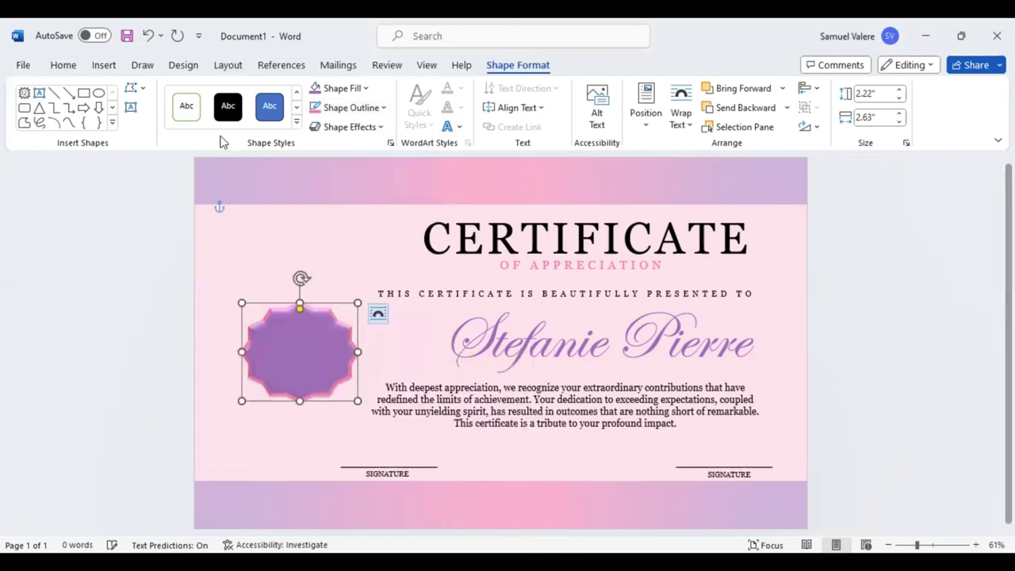
Draw a circle about 1.88" × 1.9" centred over the starburst.
left_click(112, 127)
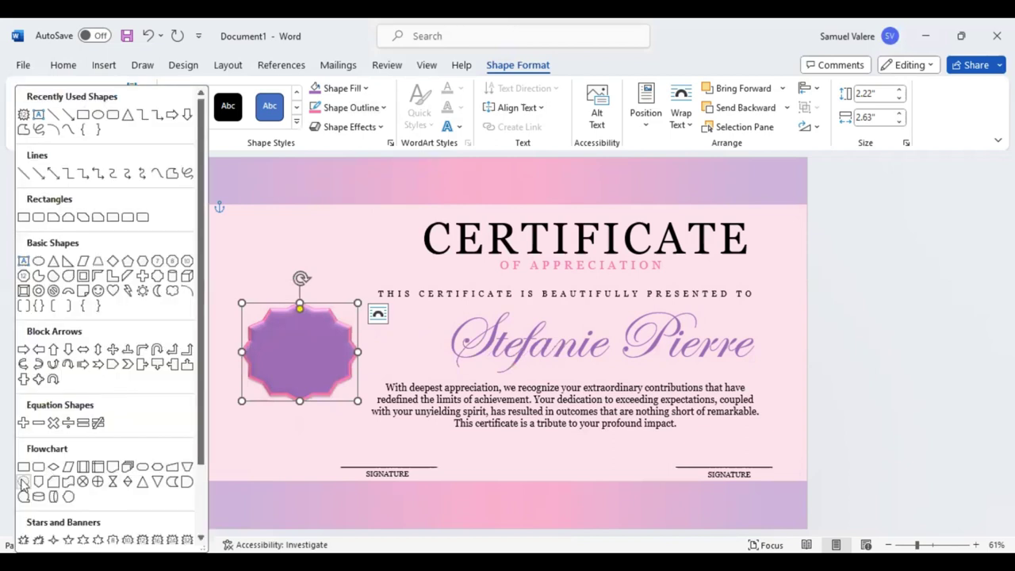
left_click(24, 482)
left_click_drag(279, 326, 365, 397)
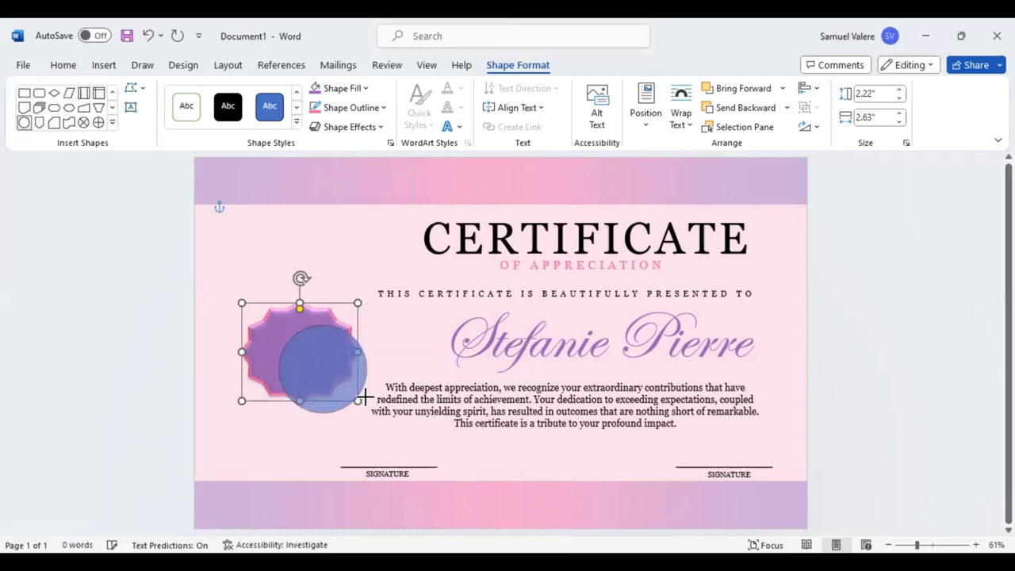
left_click_drag(306, 349, 304, 350)
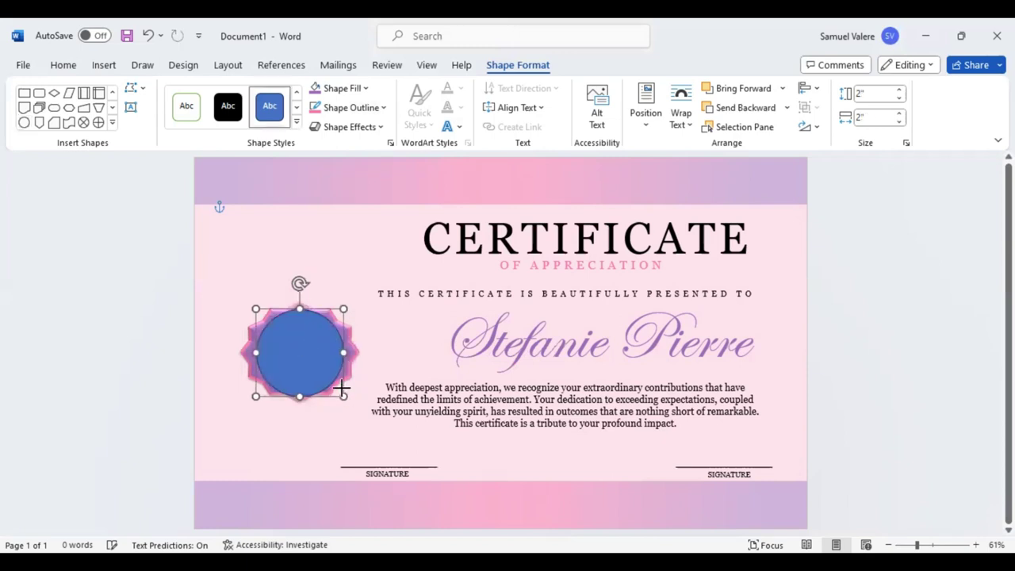
left_click_drag(345, 396, 338, 381)
left_click_drag(304, 348, 306, 349)
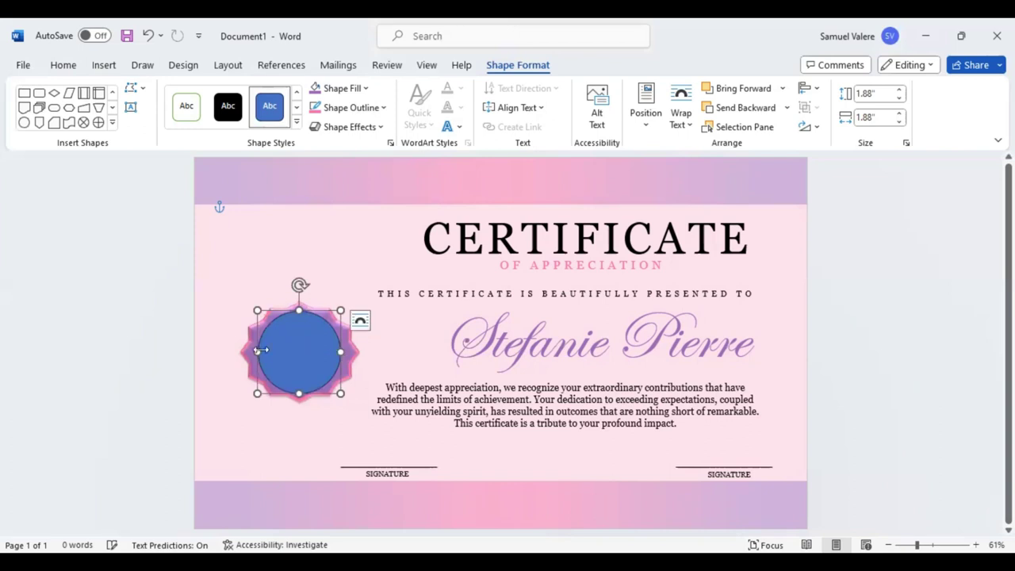
left_click_drag(260, 350, 255, 349)
left_click_drag(313, 361, 337, 345)
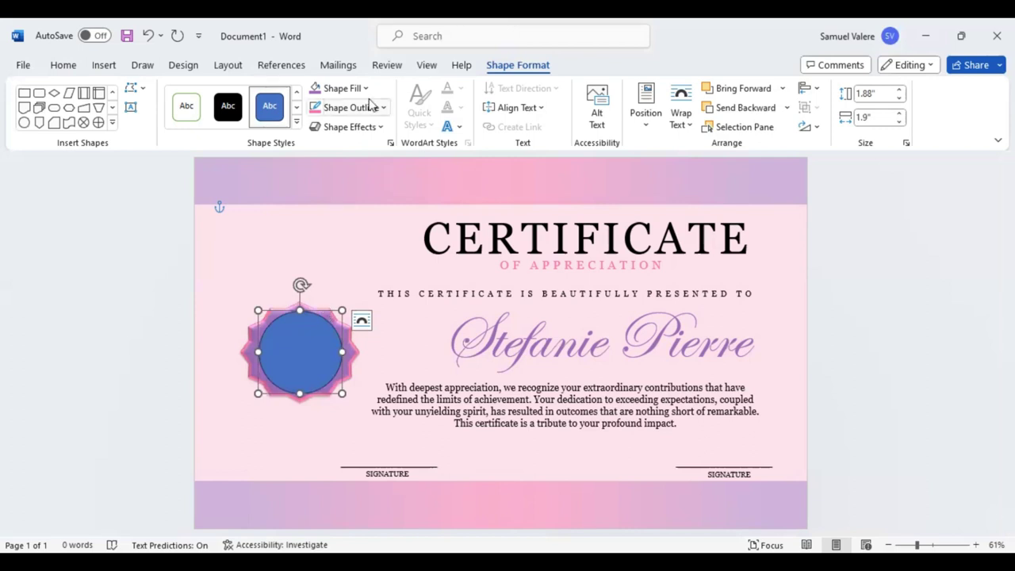
Fill the circle with Rose pink.
left_click(341, 88)
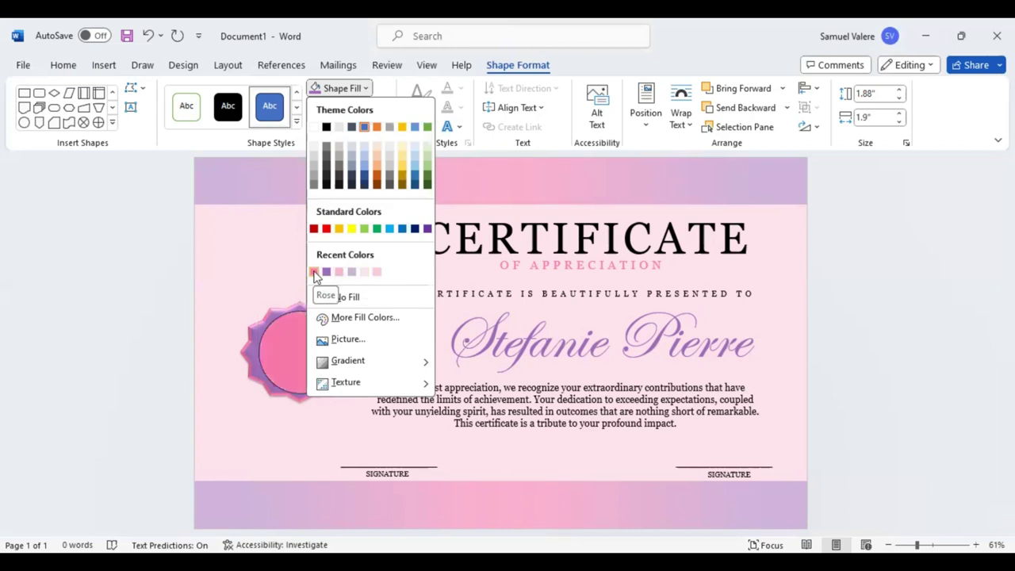
left_click(314, 273)
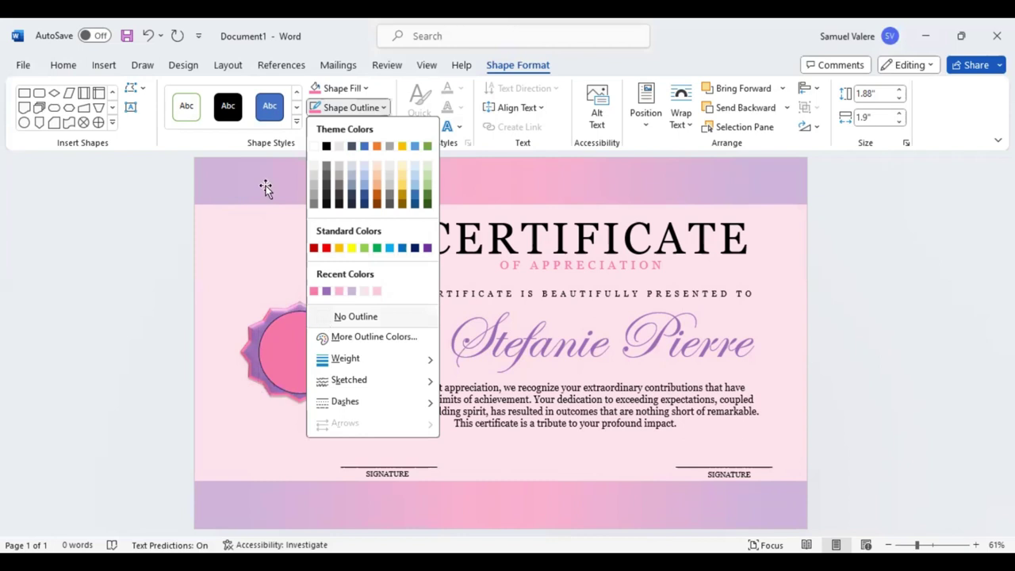
left_click(131, 107)
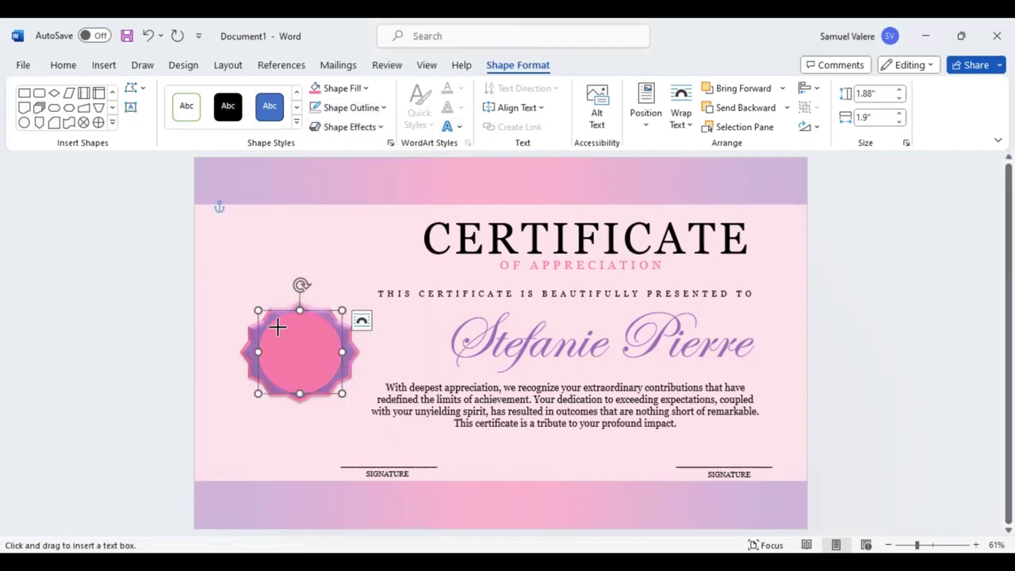
Draw a text box in the pink circle with 'Best' centred in Edwardian Script ITC.
left_click_drag(278, 327, 338, 347)
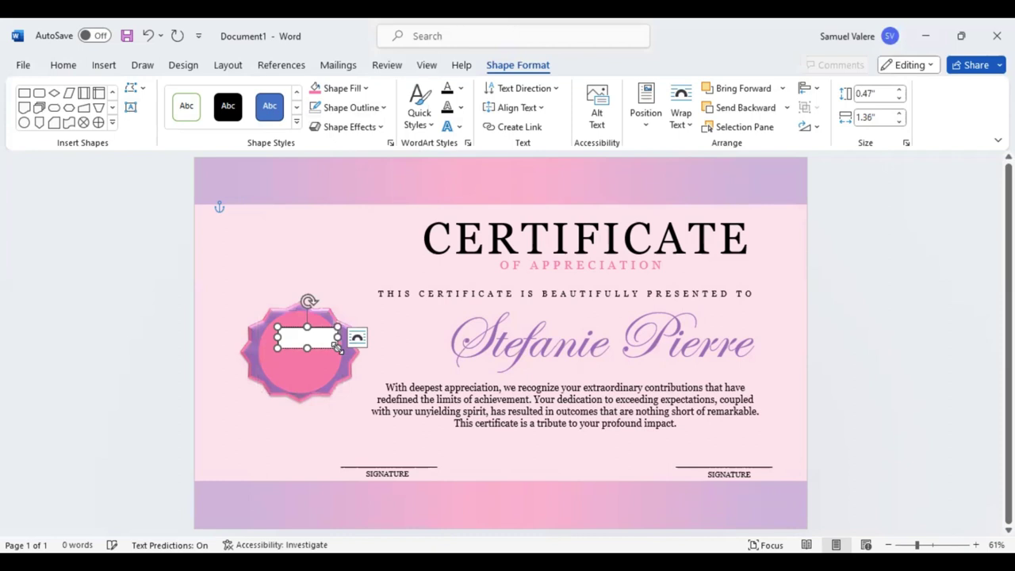
type("Be")
type("st")
left_click(63, 65)
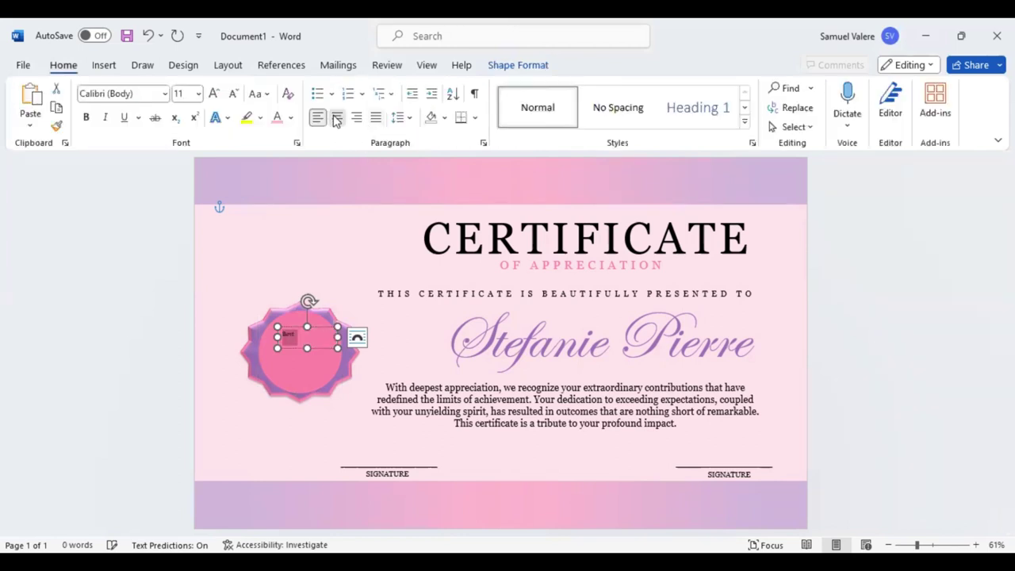
left_click(336, 118)
left_click(119, 93)
type("Edwardian Script ITC")
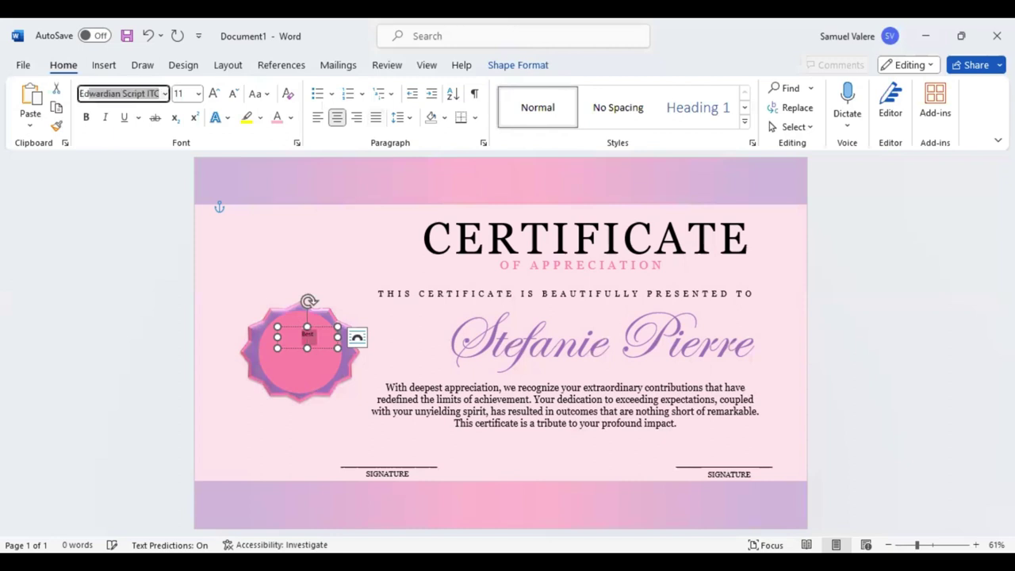
key("Return")
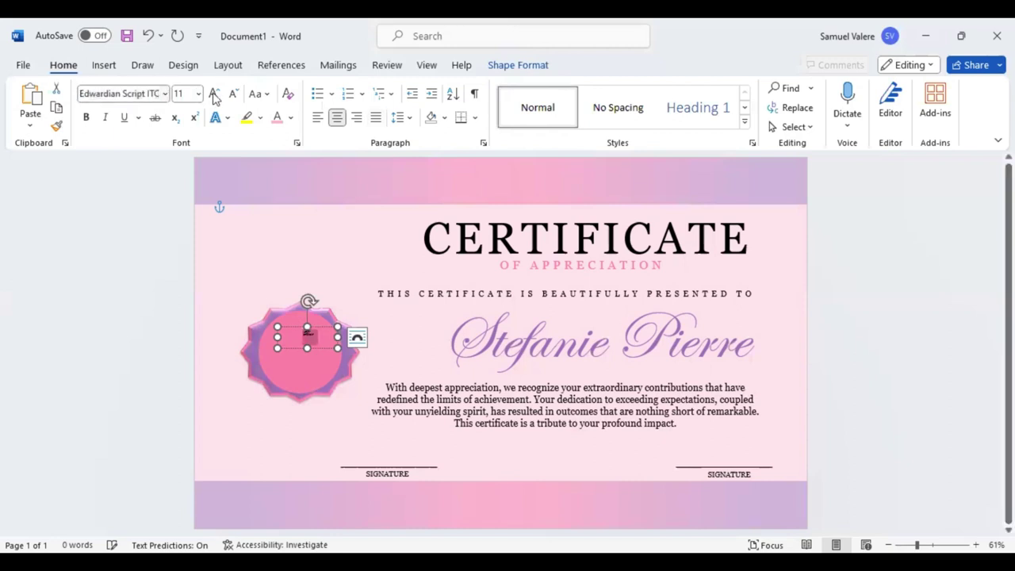
Enlarge 'Best' to size 50, fit its box inside the seal, and duplicate it below.
left_click(214, 93)
left_click(214, 93)
left_click(214, 94)
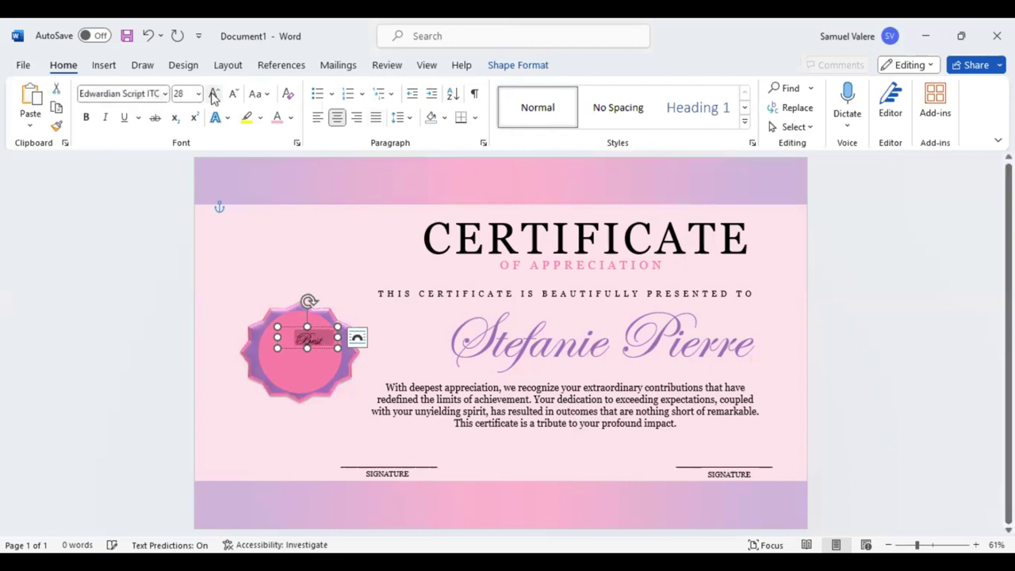
left_click(215, 94)
left_click(215, 93)
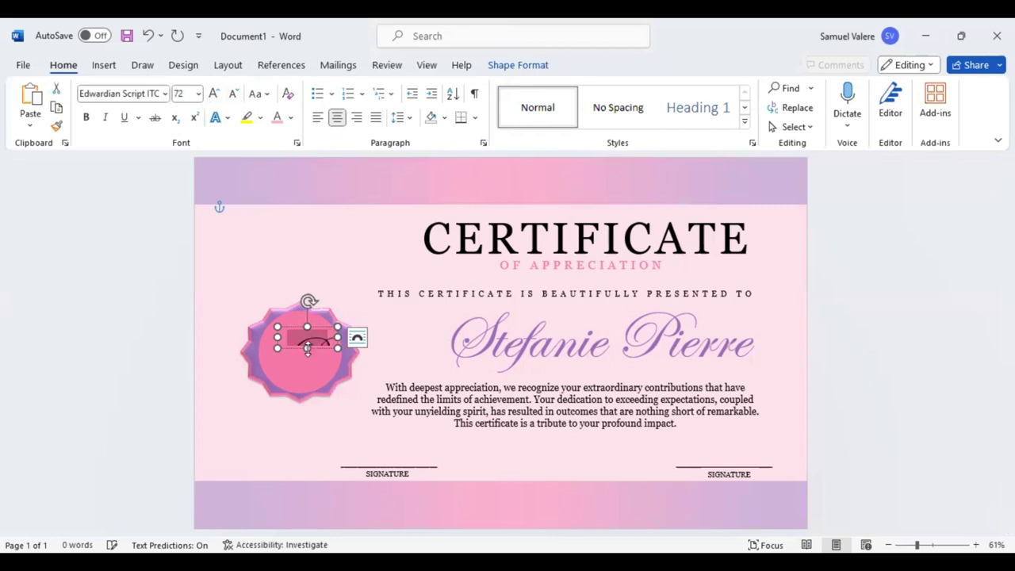
left_click_drag(307, 349, 310, 378)
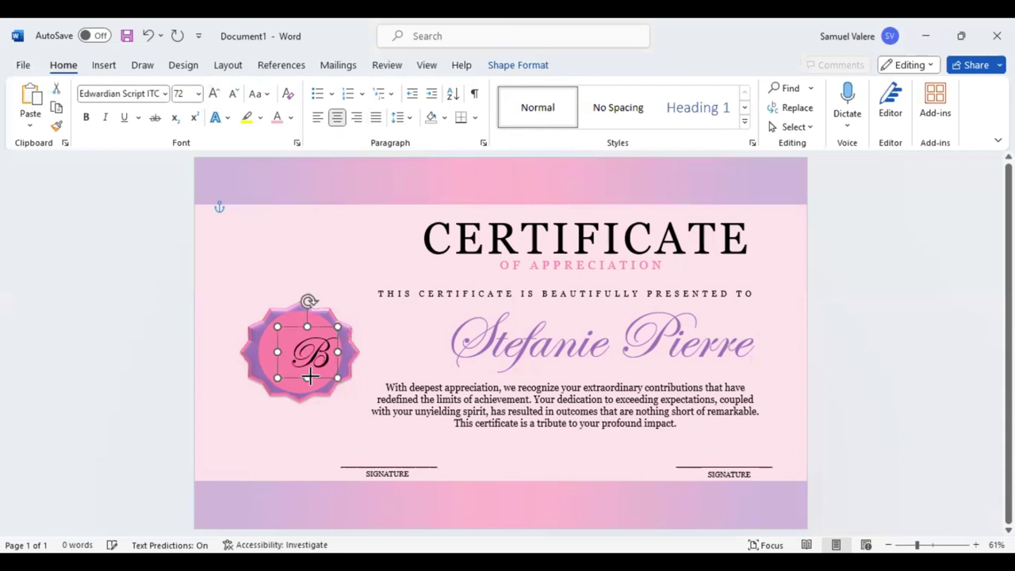
left_click(340, 351)
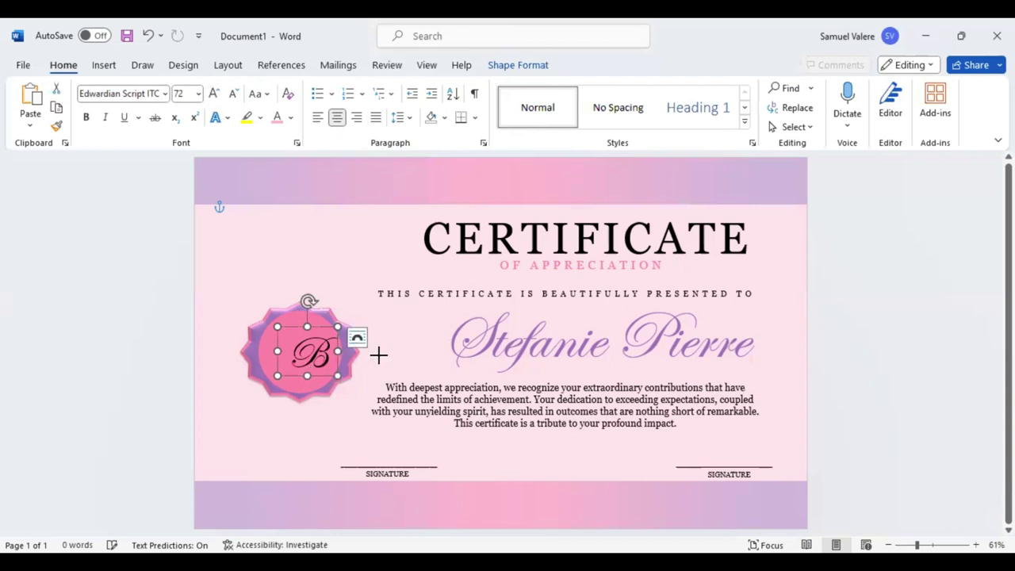
left_click_drag(378, 356, 378, 352)
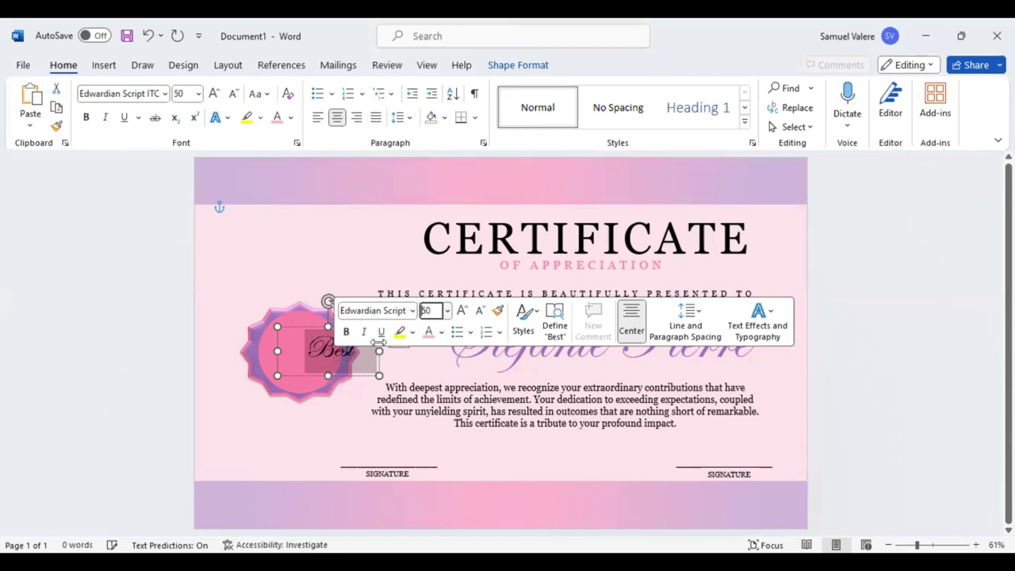
left_click_drag(378, 342, 314, 357)
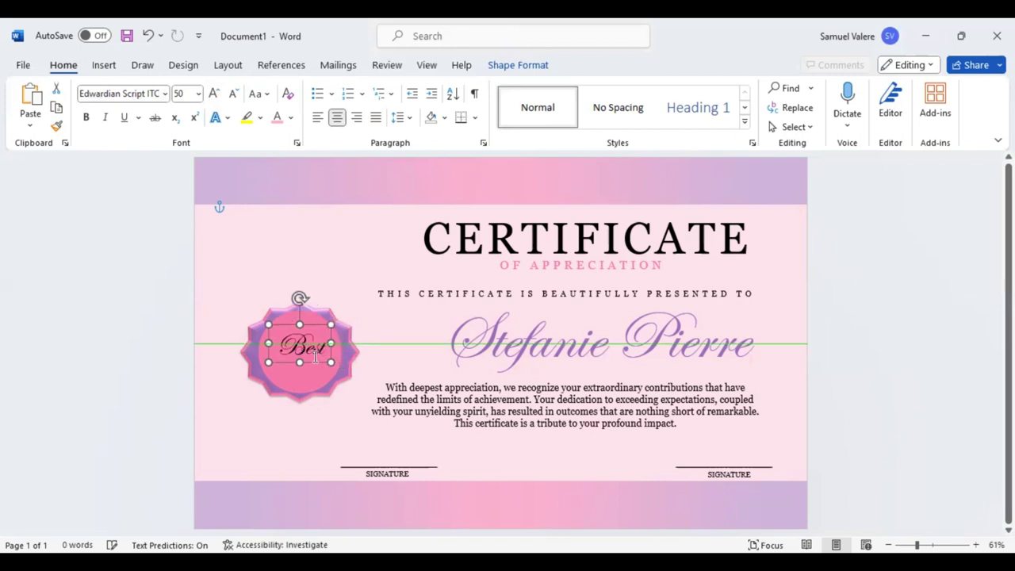
left_click_drag(315, 357, 314, 354)
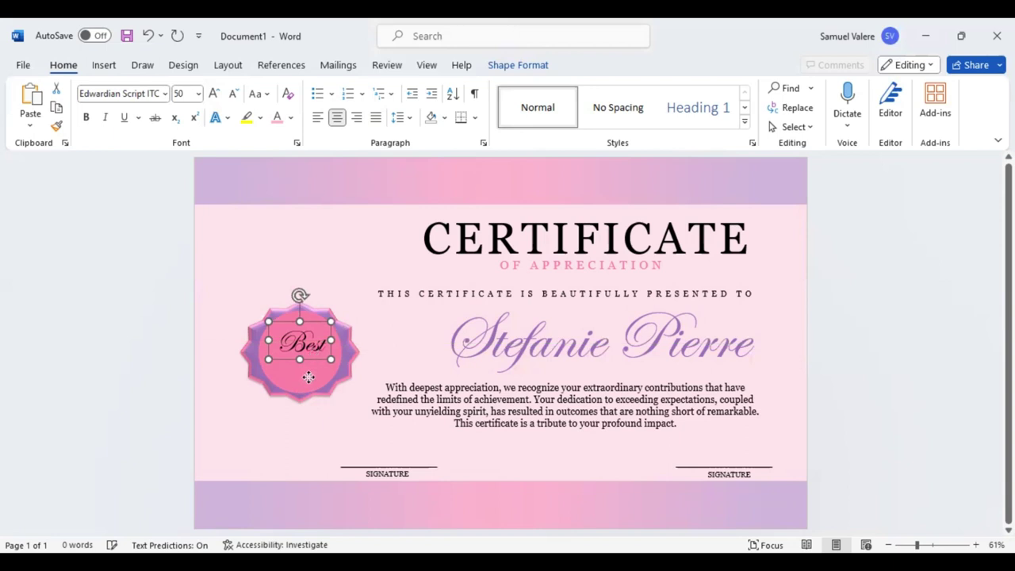
key("ctrl+d")
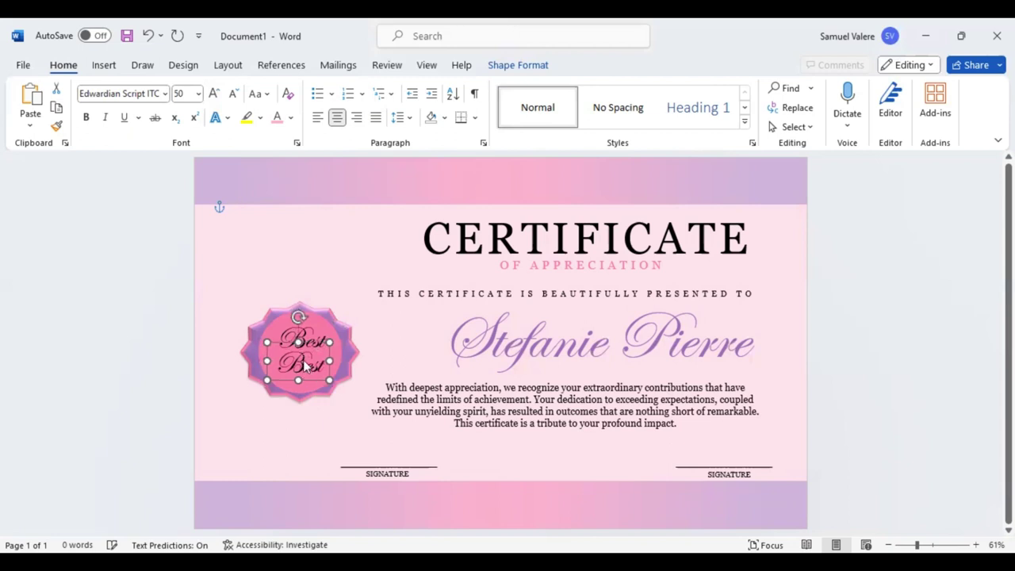
Change the duplicate's text to 'AWARD' in Arial Black.
left_click_drag(305, 362, 304, 362)
type("I")
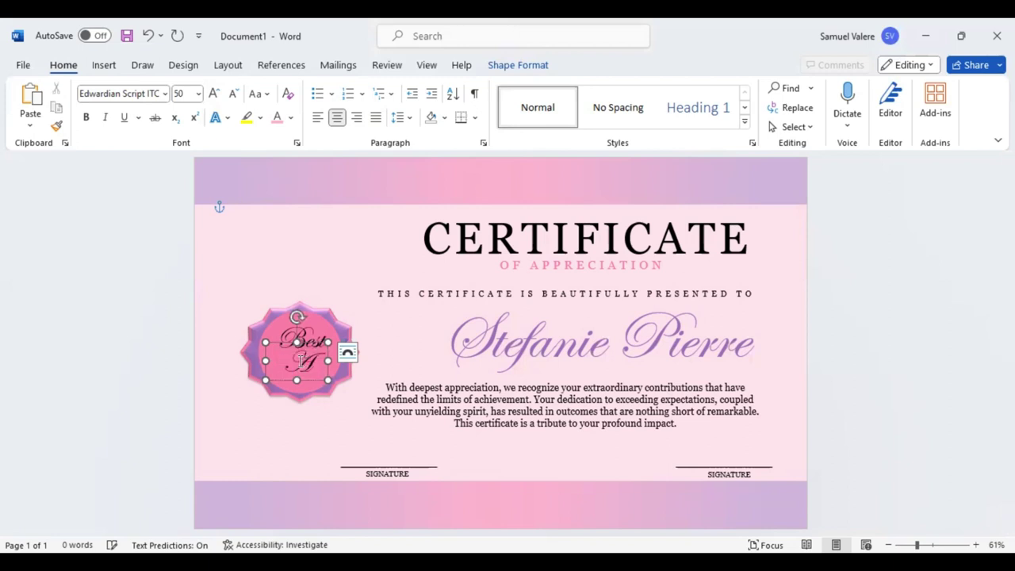
double_click(301, 361)
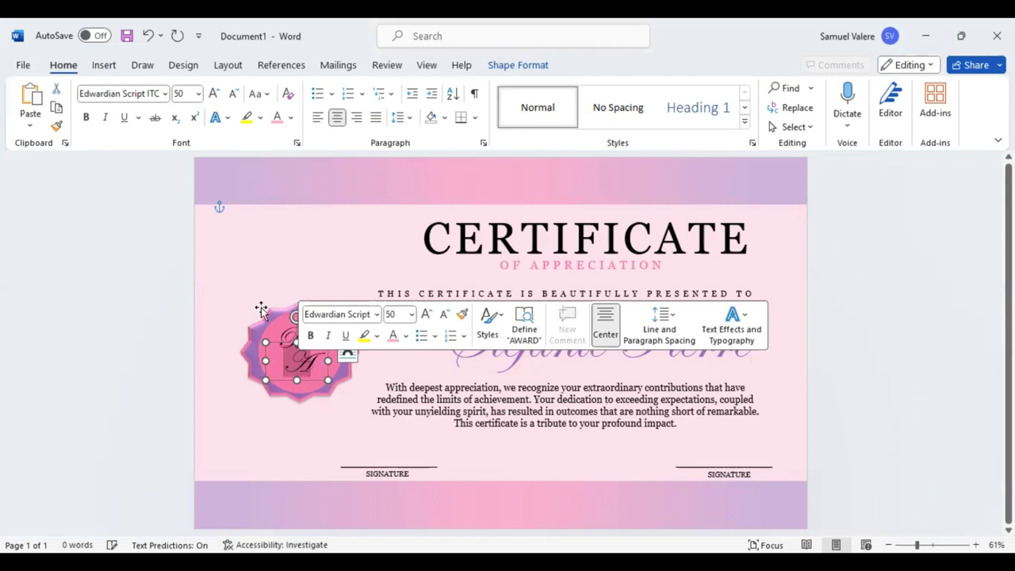
left_click(122, 93)
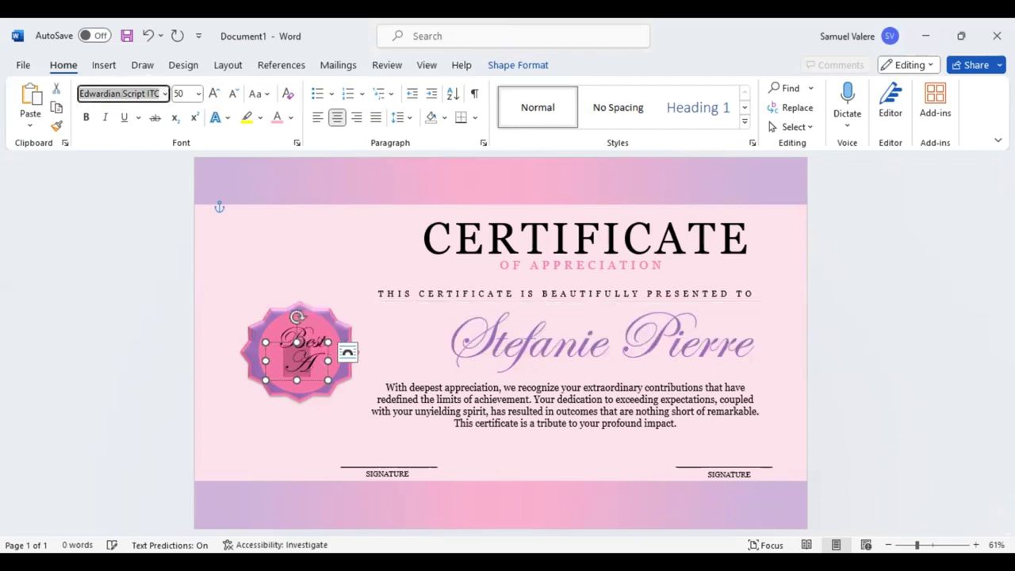
type("Arial Black")
key("Return")
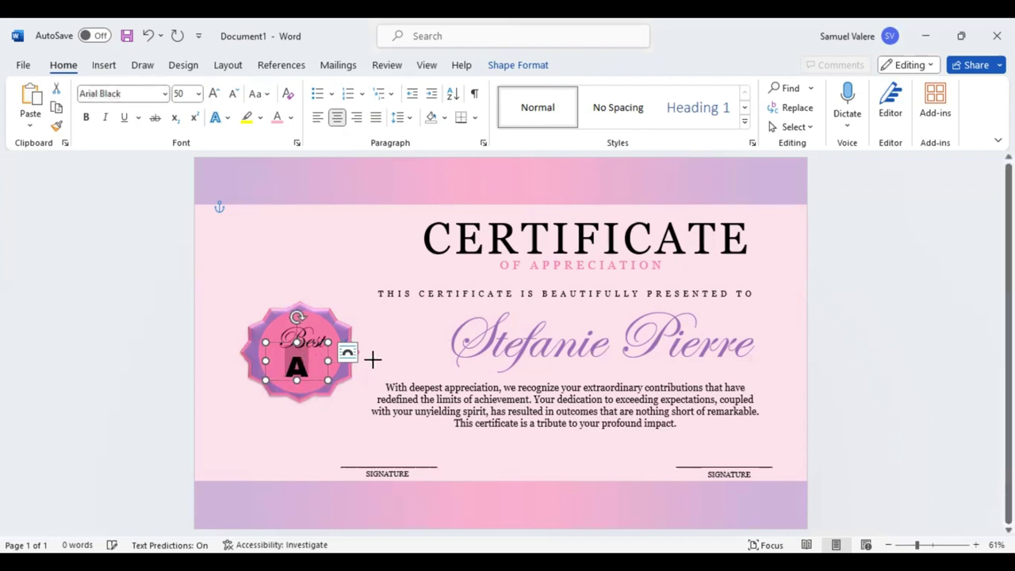
type("AWA")
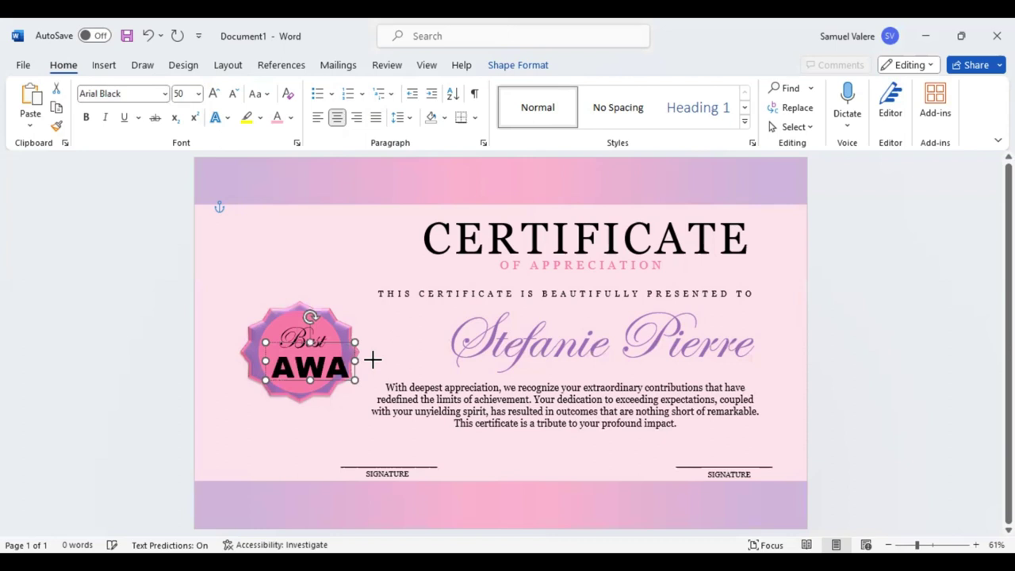
type("RD")
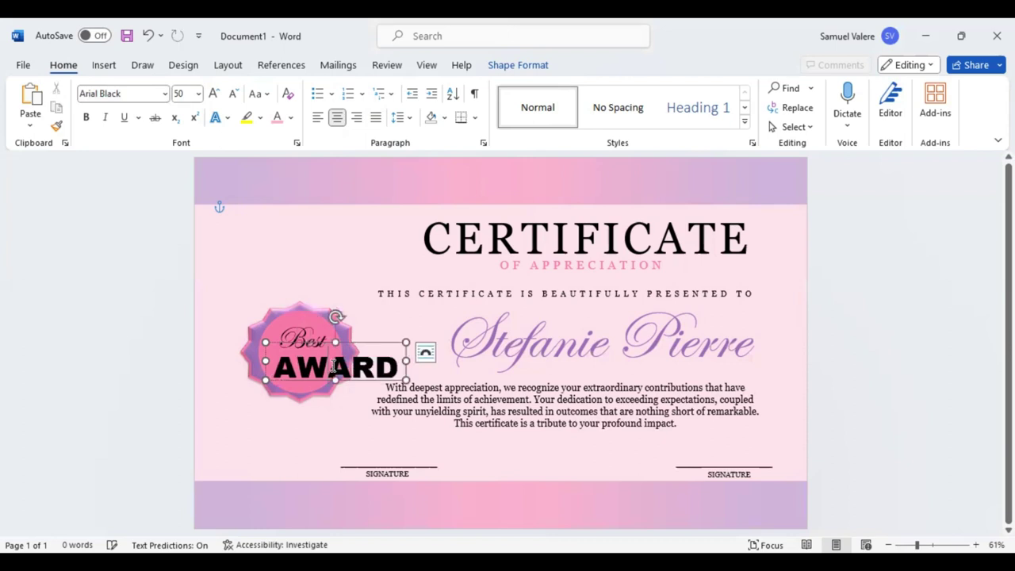
Shrink 'AWARD' to 28 pt so it fits the box.
double_click(333, 365)
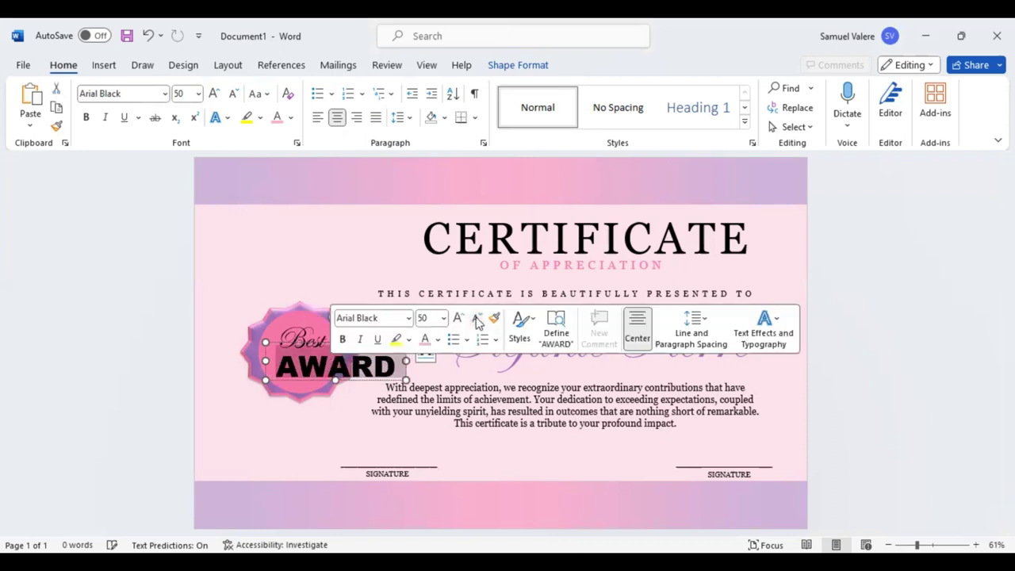
left_click(478, 319)
left_click(478, 318)
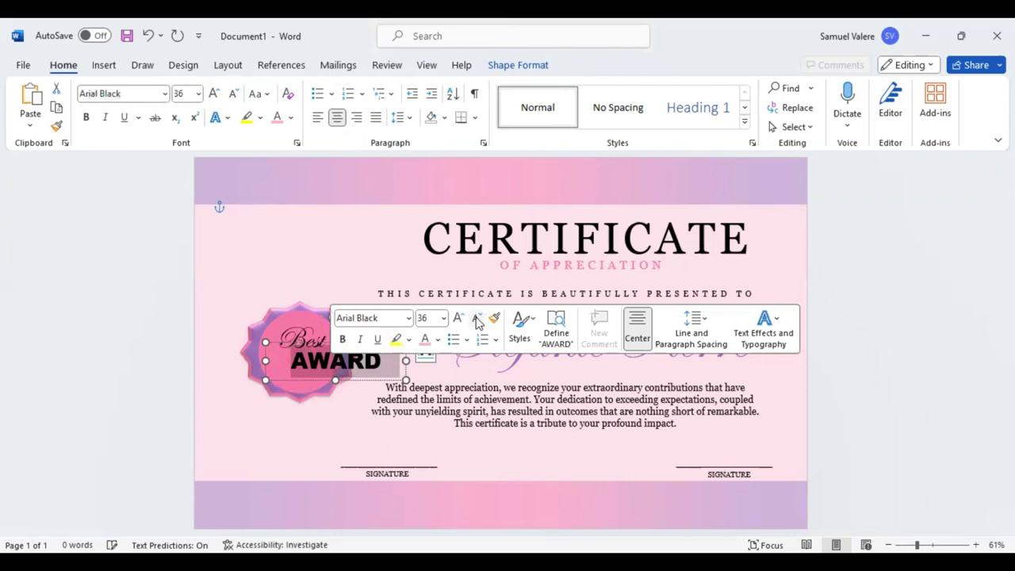
left_click(360, 362)
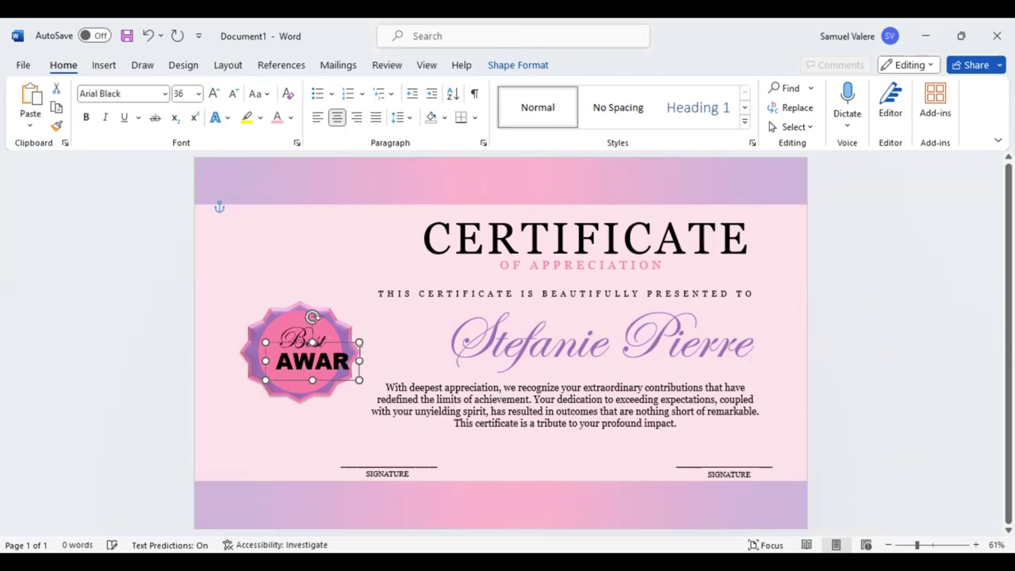
right_click(329, 382)
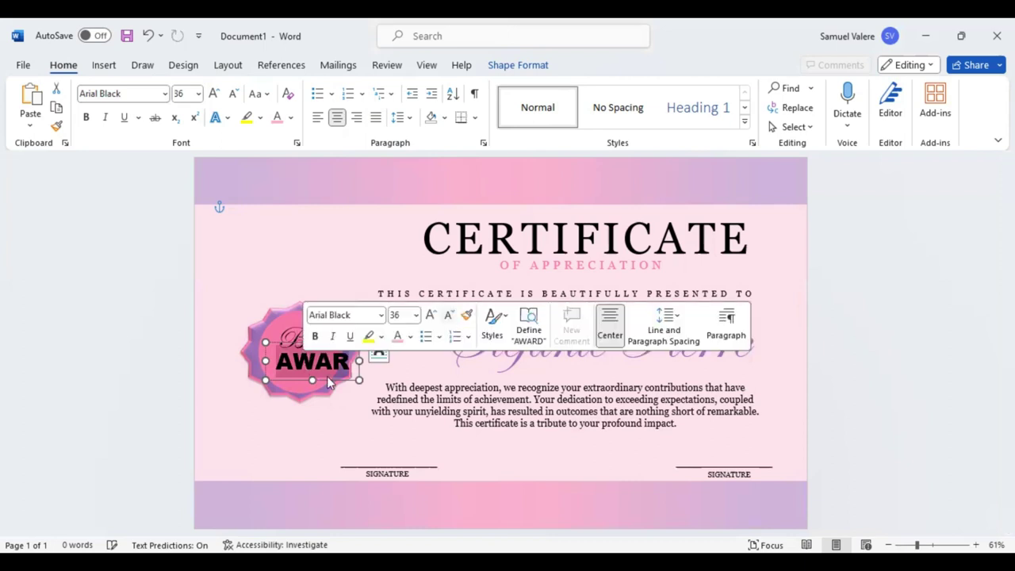
key("ctrl+shift+comma")
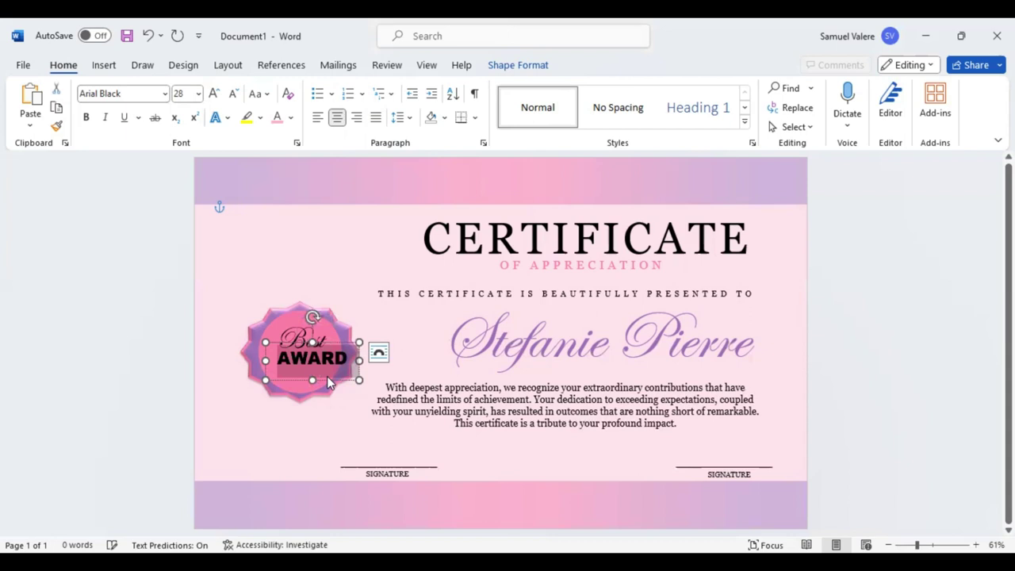
left_click(330, 382)
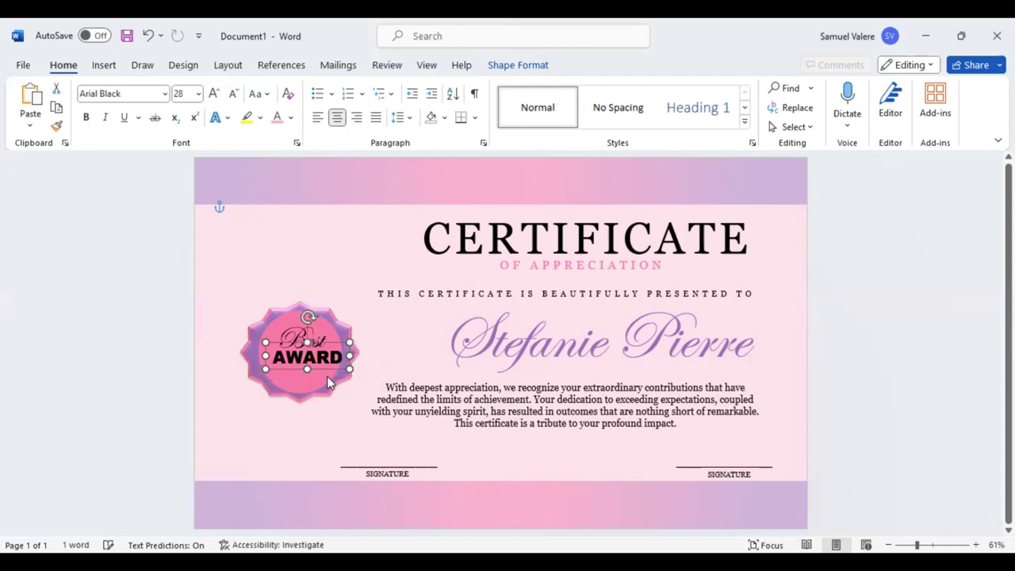
Nudge the AWARD box left and down within the seal and colour it purple.
key("Left")
key("Down")
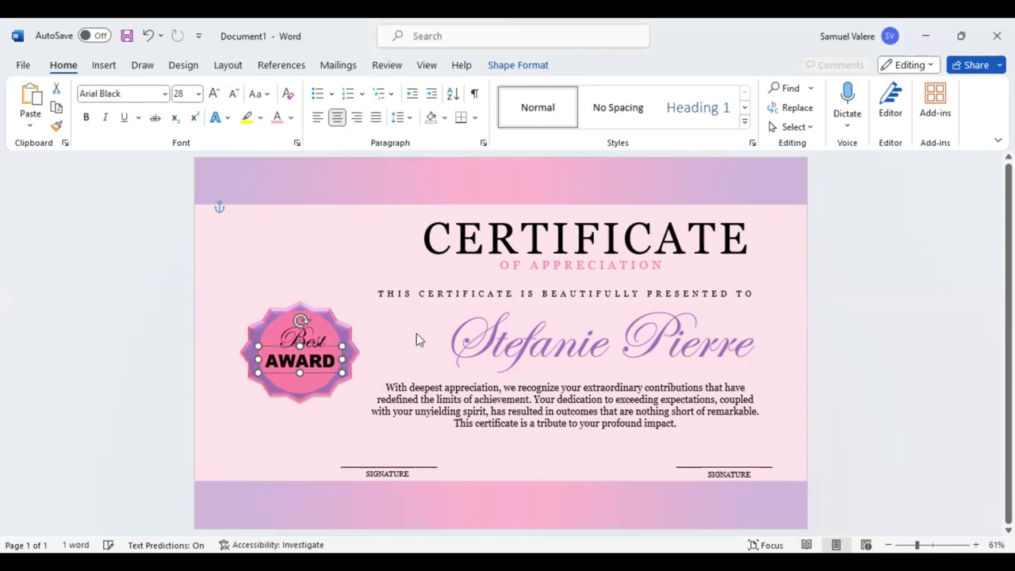
mouse_move(418, 338)
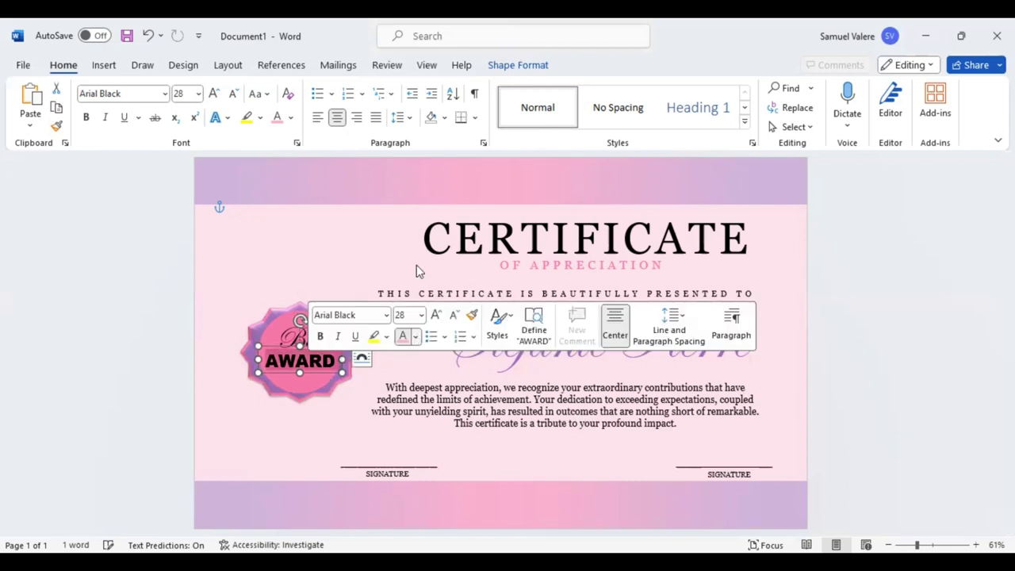
left_click(415, 337)
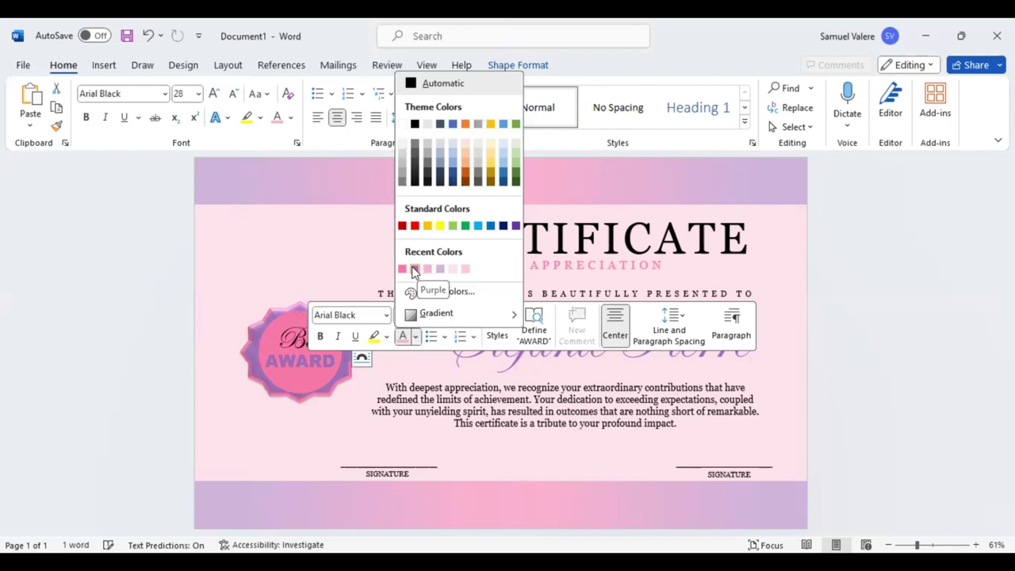
left_click(295, 359)
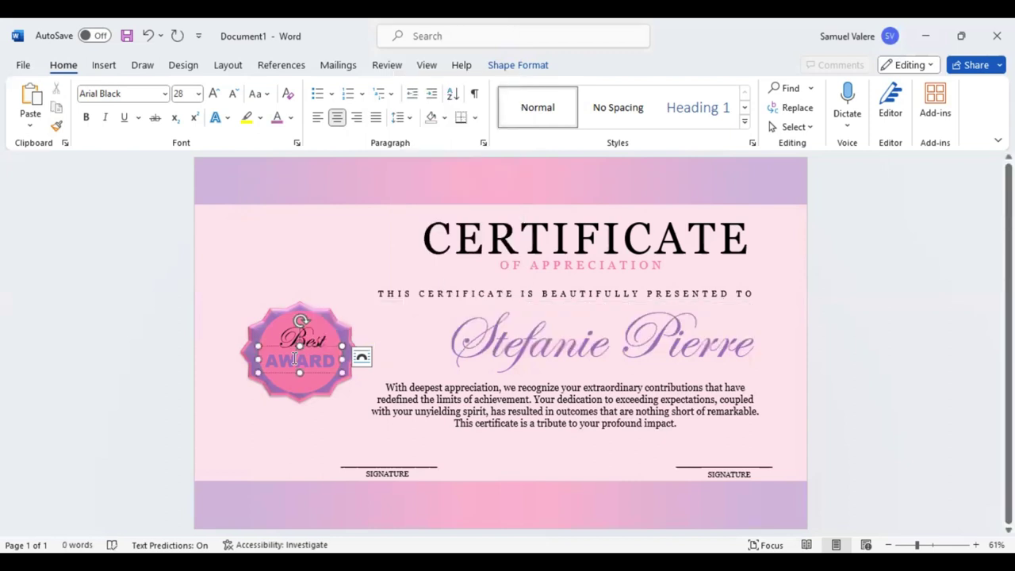